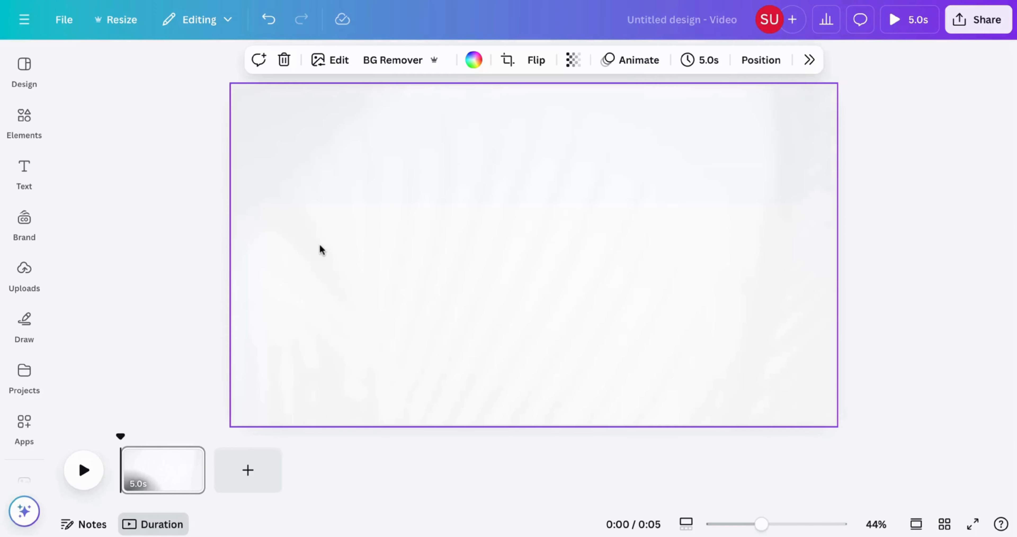
Add a rectangle and stretch it into a full-width band along the lower edge of the page
key("r")
left_click(297, 254)
left_click(495, 256)
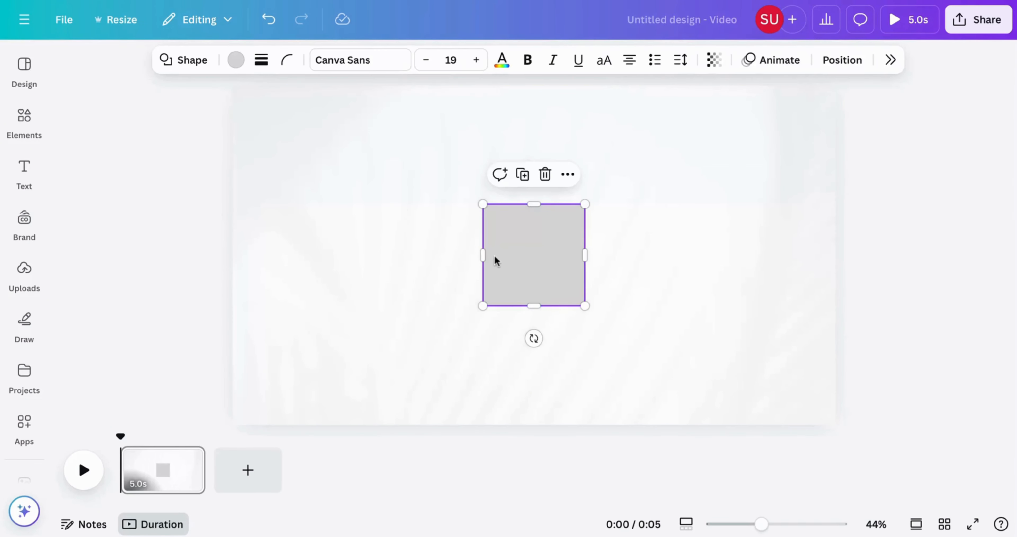
left_click_drag(525, 248, 883, 331)
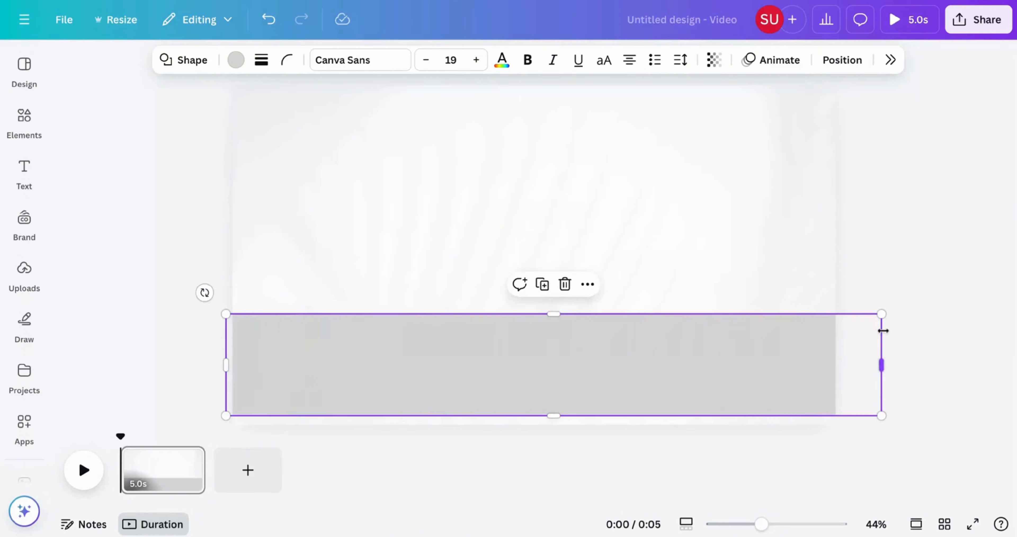
left_click_drag(581, 340, 570, 355)
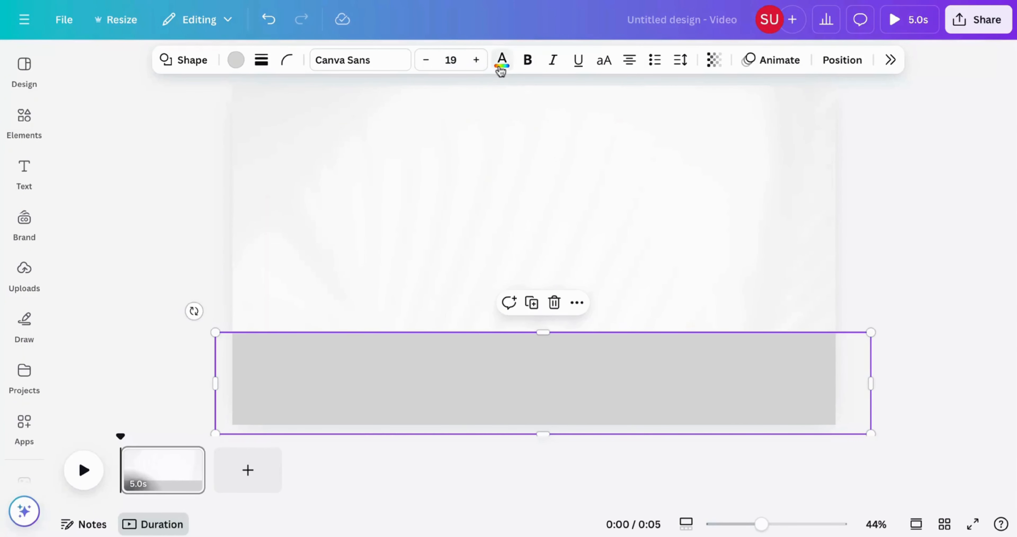
Fill the rectangle band with black
left_click(236, 62)
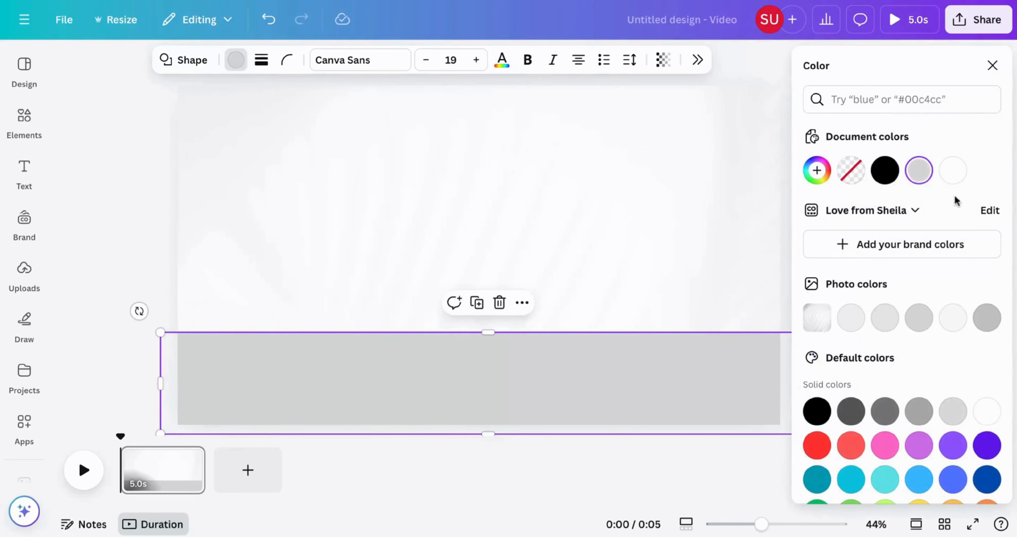
left_click(885, 170)
left_click(992, 65)
left_click(945, 118)
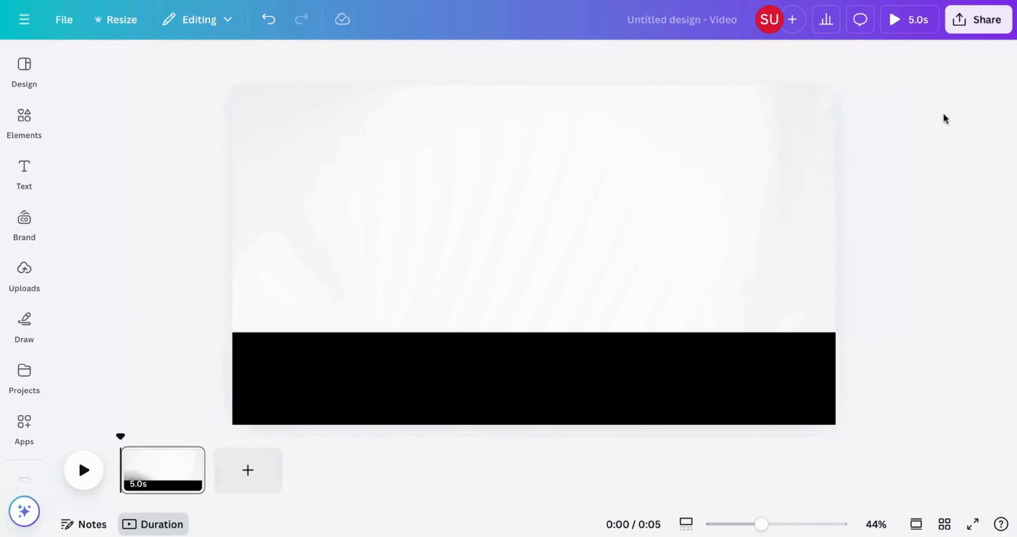
Nudge the black band up slightly and trim both ends so they extend only slightly past the page's sides
left_click(592, 369)
left_click_drag(591, 368, 582, 366)
left_click_drag(863, 349, 845, 349)
left_click_drag(202, 391, 218, 391)
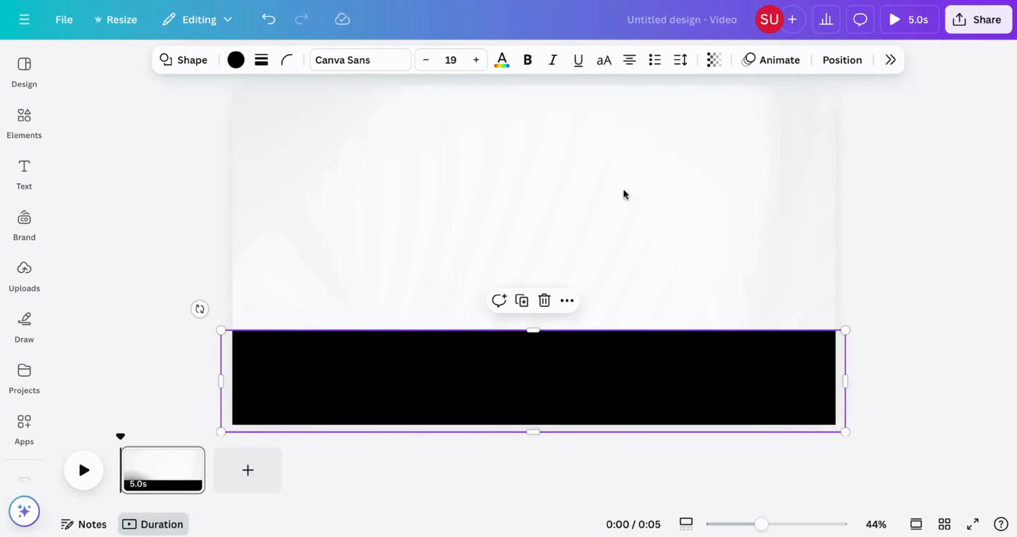
left_click(881, 123)
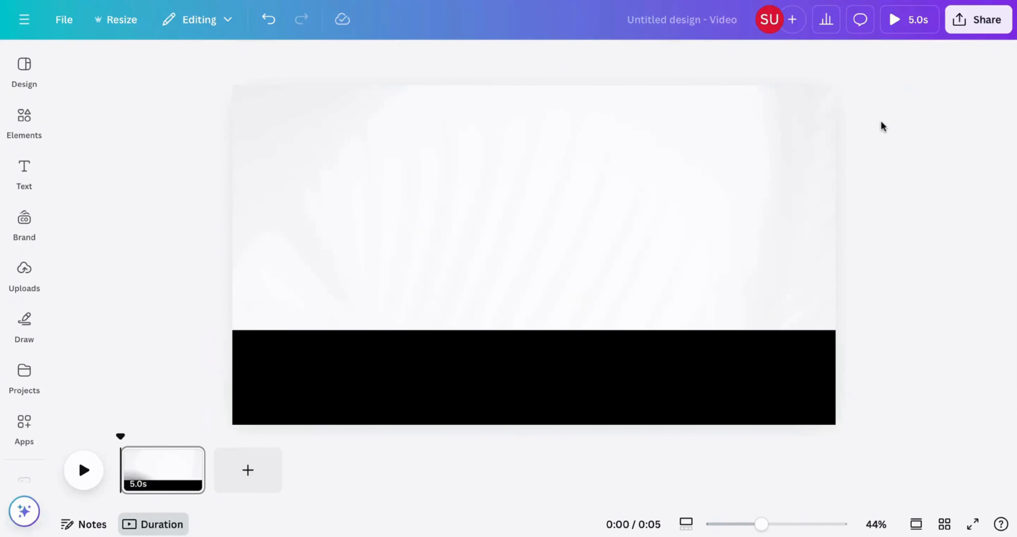
Add a text box above the black band and enlarge its text to about size 57
left_click(664, 165)
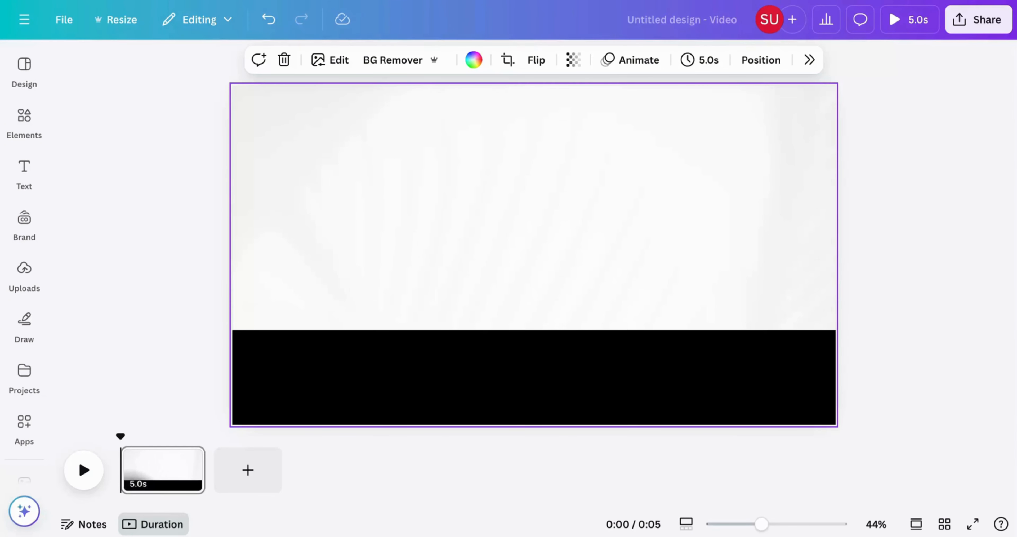
key("t")
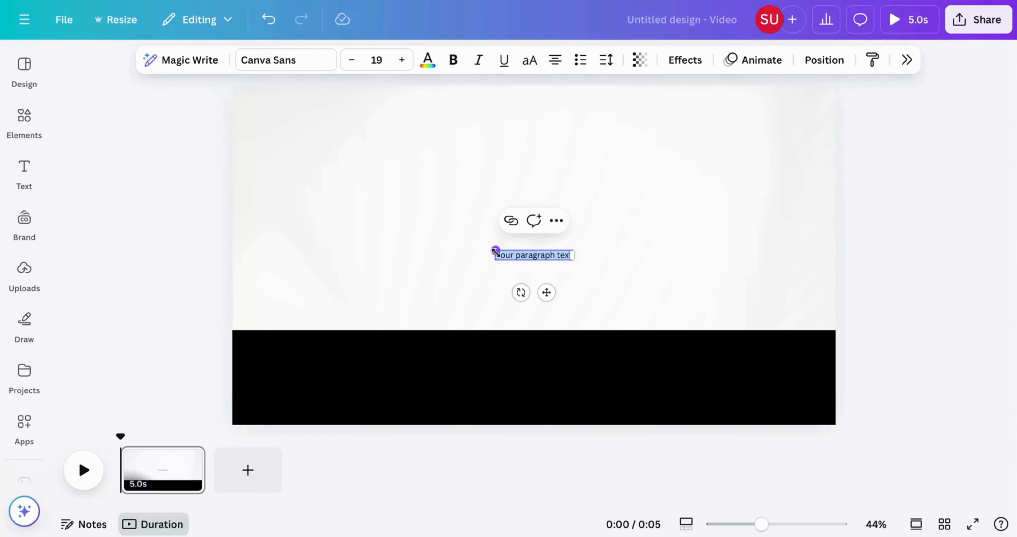
left_click_drag(495, 251, 348, 207)
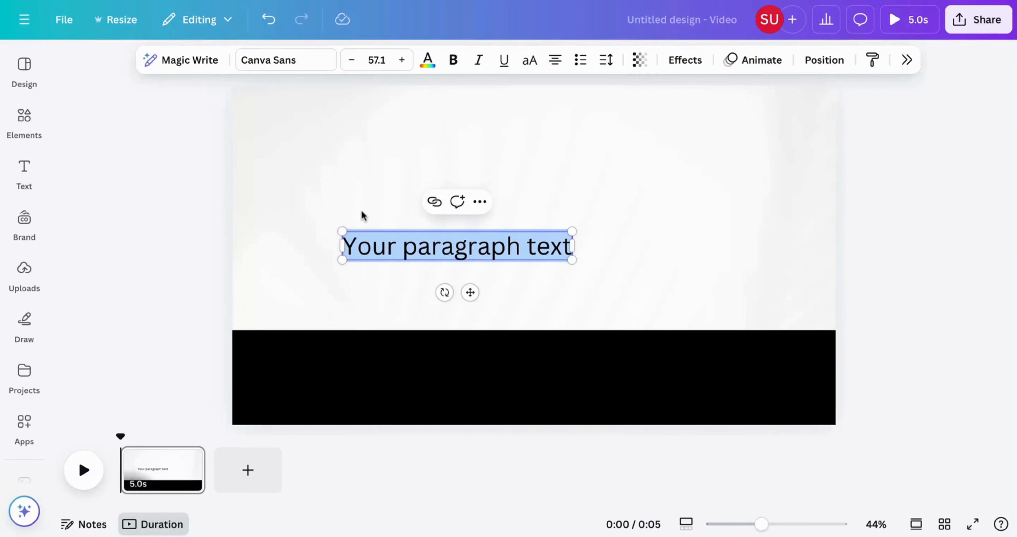
left_click(375, 226)
left_click(397, 257)
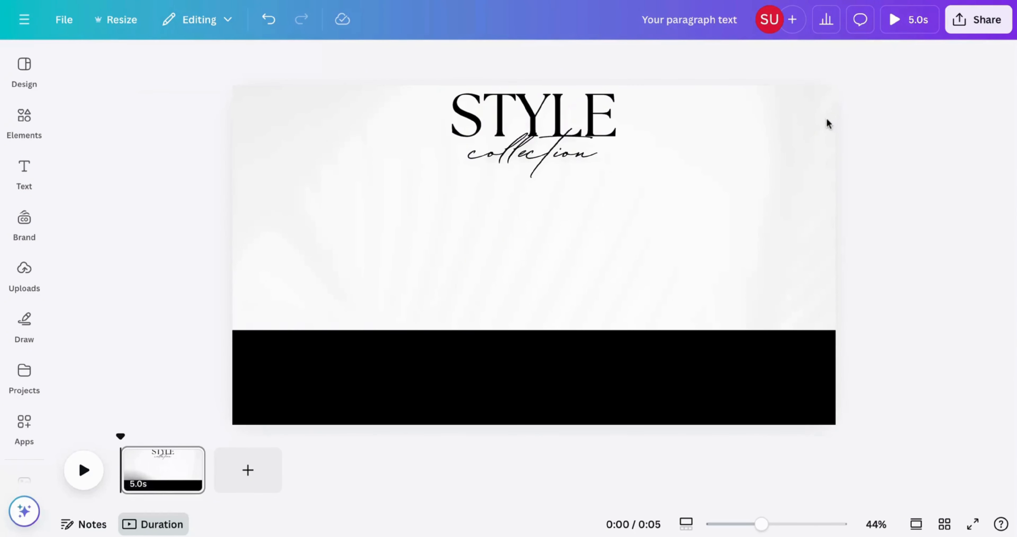
Search the elements library for "bag" and browse the photo results for a red handbag
left_click(18, 130)
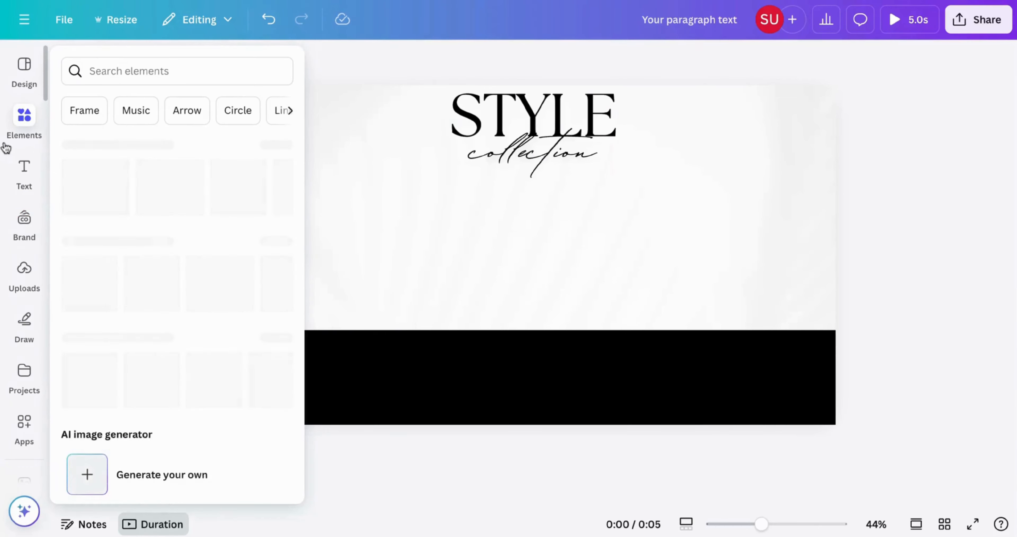
left_click(116, 74)
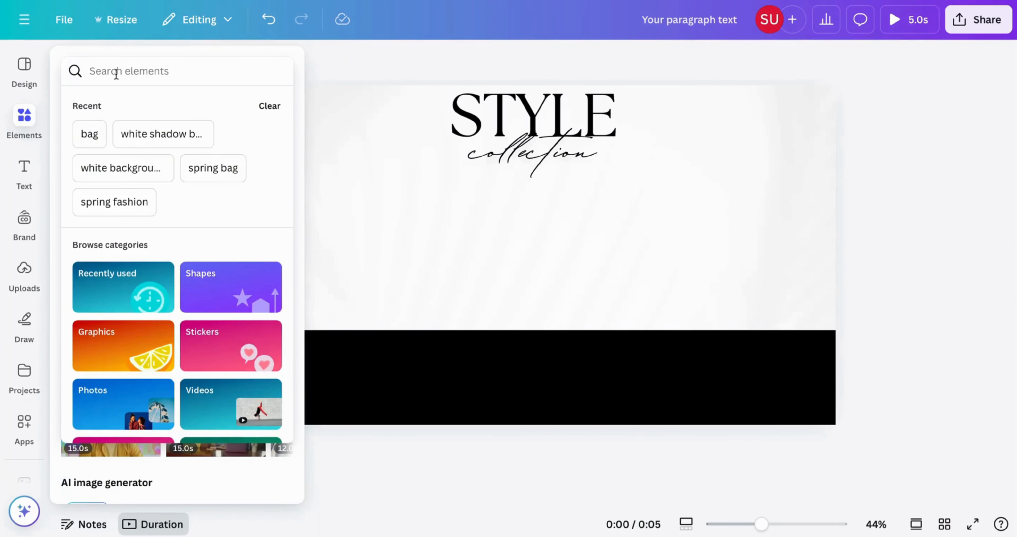
type("bag")
key("Return")
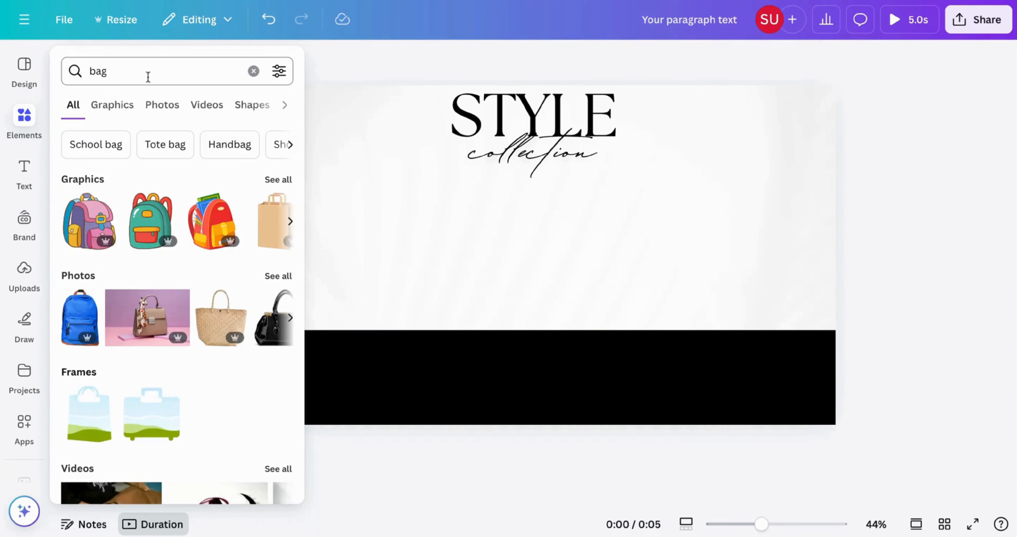
left_click(174, 107)
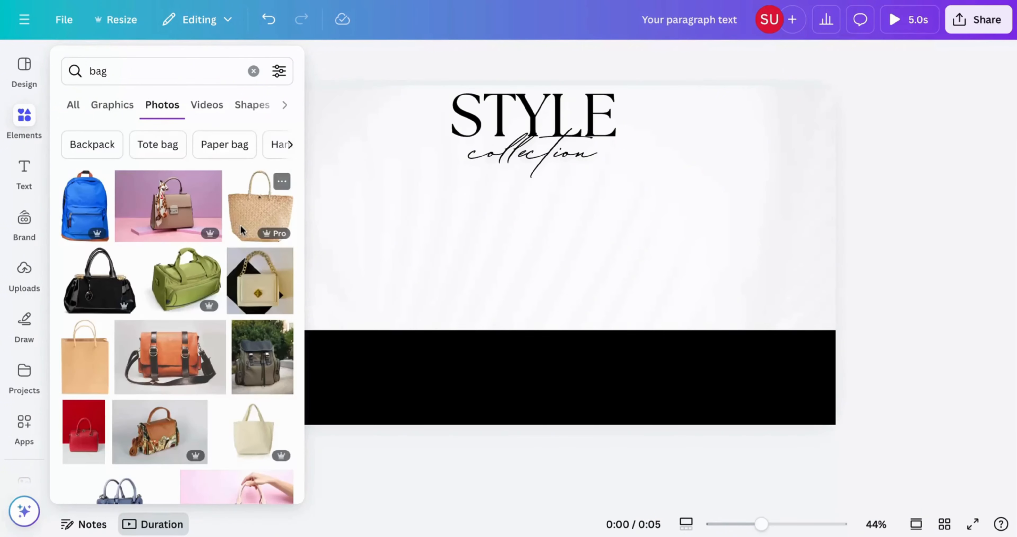
scroll(240, 225, "down", 10)
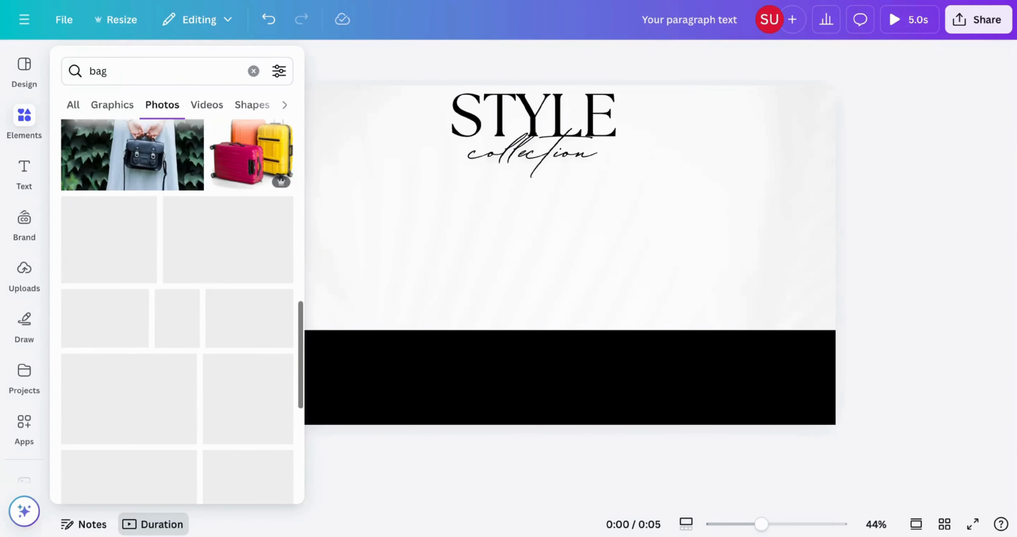
scroll(170, 238, "down", 1)
left_click(163, 231)
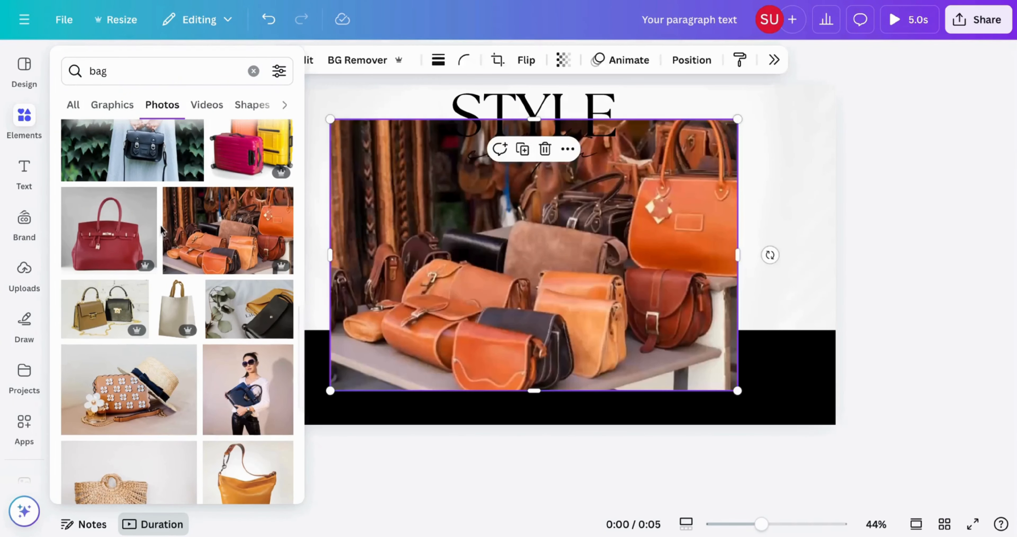
left_click(453, 191)
key("Delete")
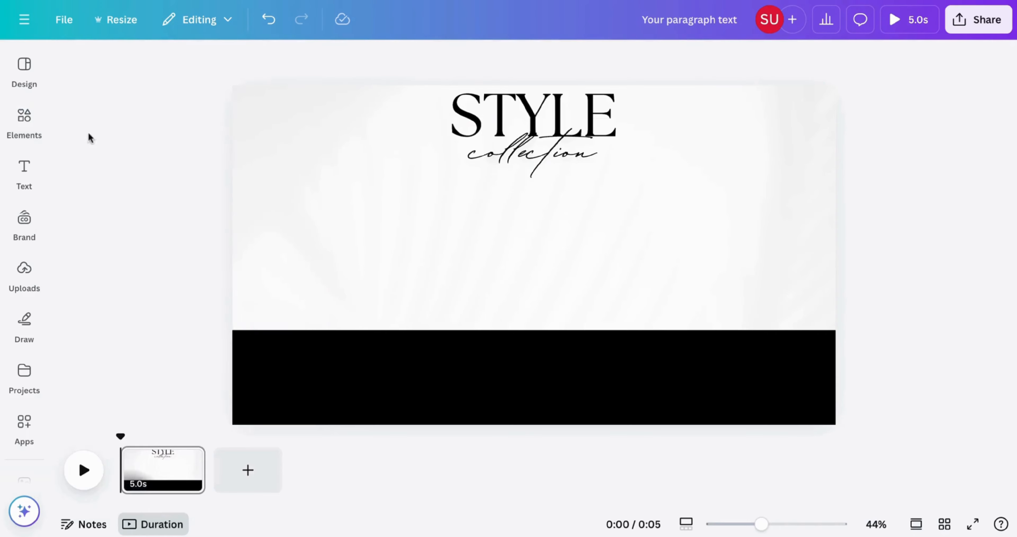
Insert the red handbag photo on the page and remove its background
left_click(24, 118)
left_click(108, 223)
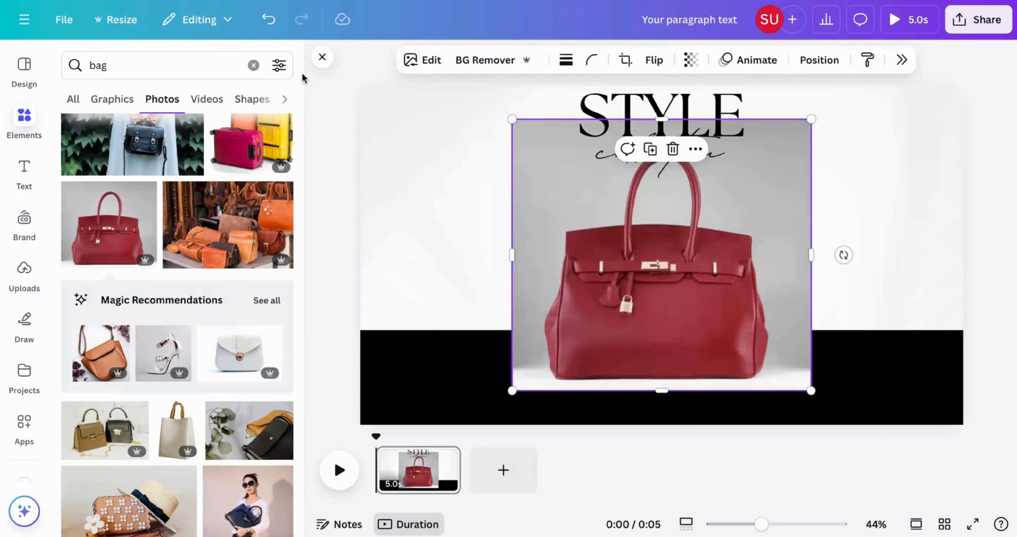
left_click(321, 60)
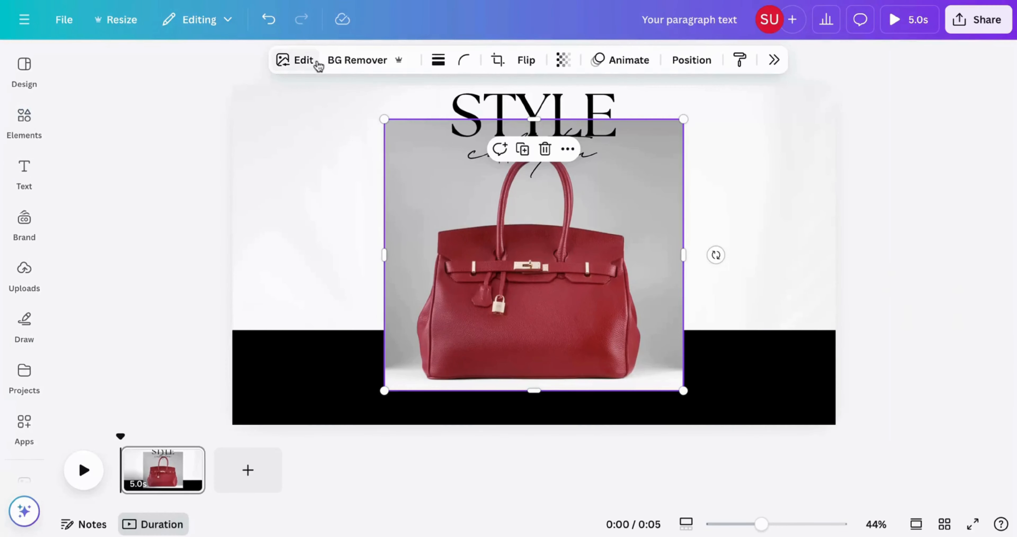
left_click(348, 60)
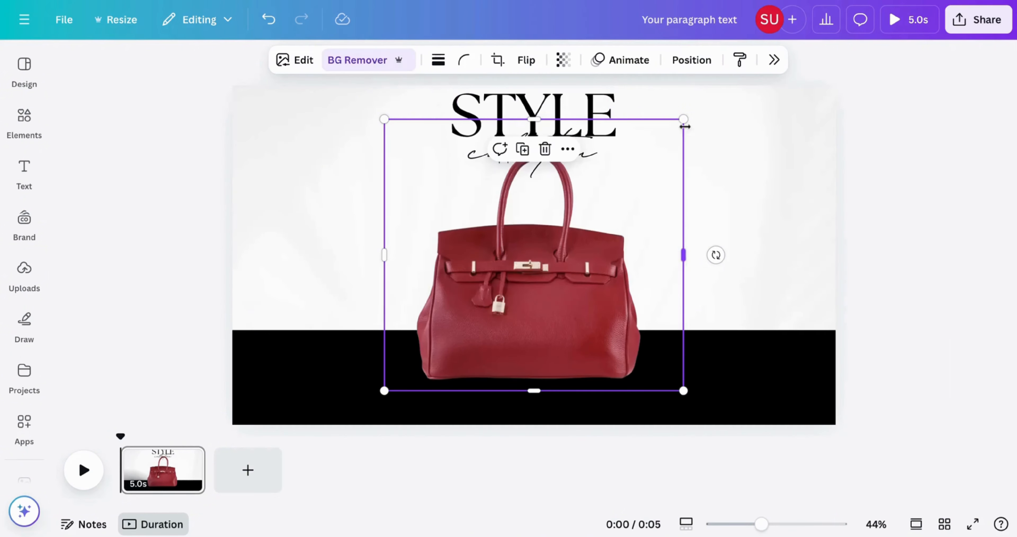
Shrink the red handbag to under half its inserted size, tilt it counterclockwise, and place it below the "STYLE collection" title
left_click_drag(684, 118, 540, 264)
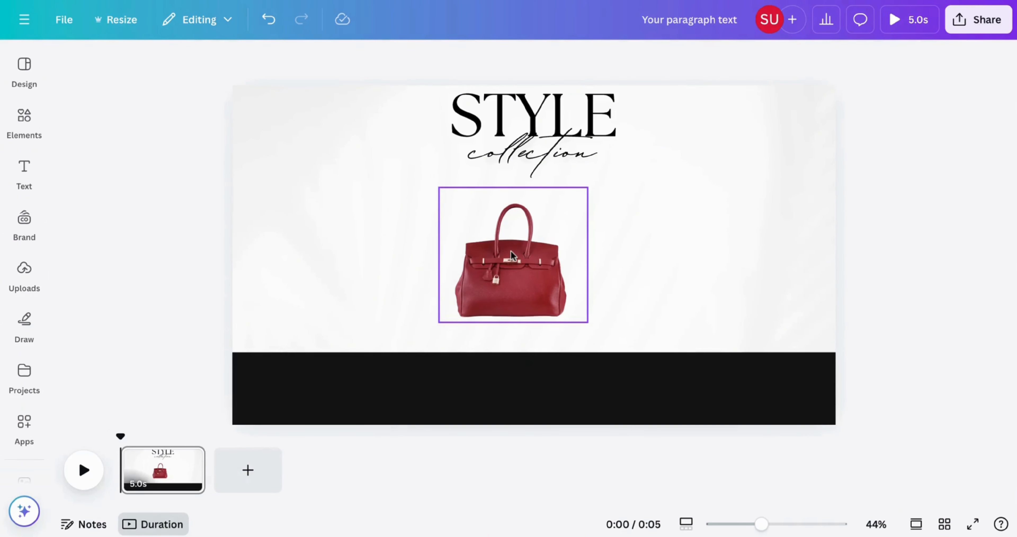
mouse_move(511, 250)
left_mouse_down()
mouse_move(717, 126)
mouse_move(703, 173)
mouse_move(516, 268)
left_mouse_up()
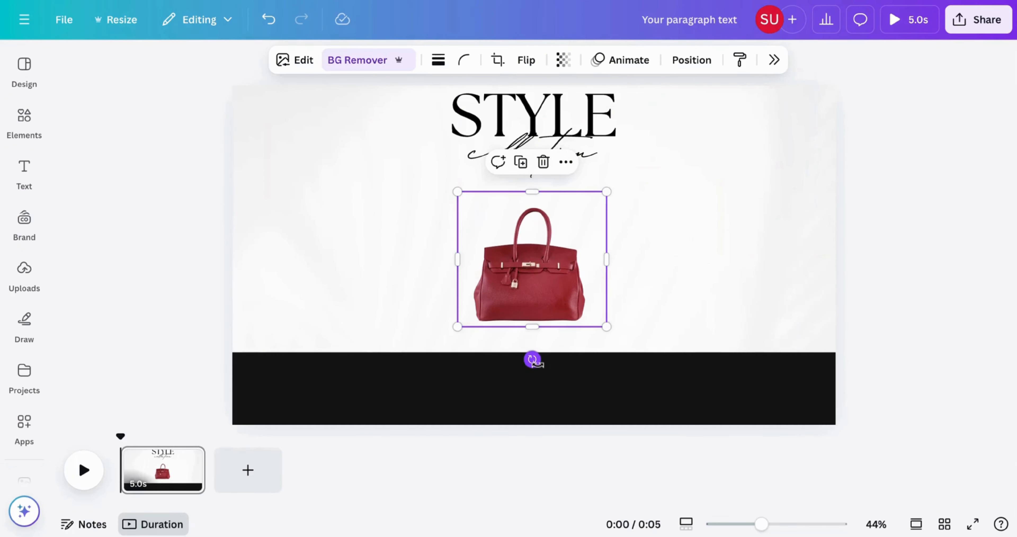
left_click_drag(532, 359, 580, 348)
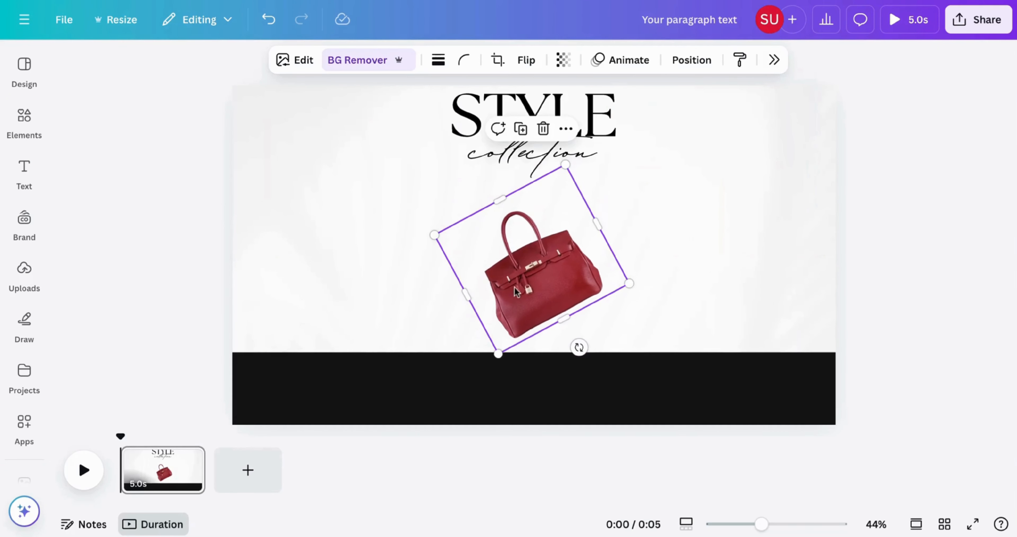
left_click_drag(511, 283, 541, 243)
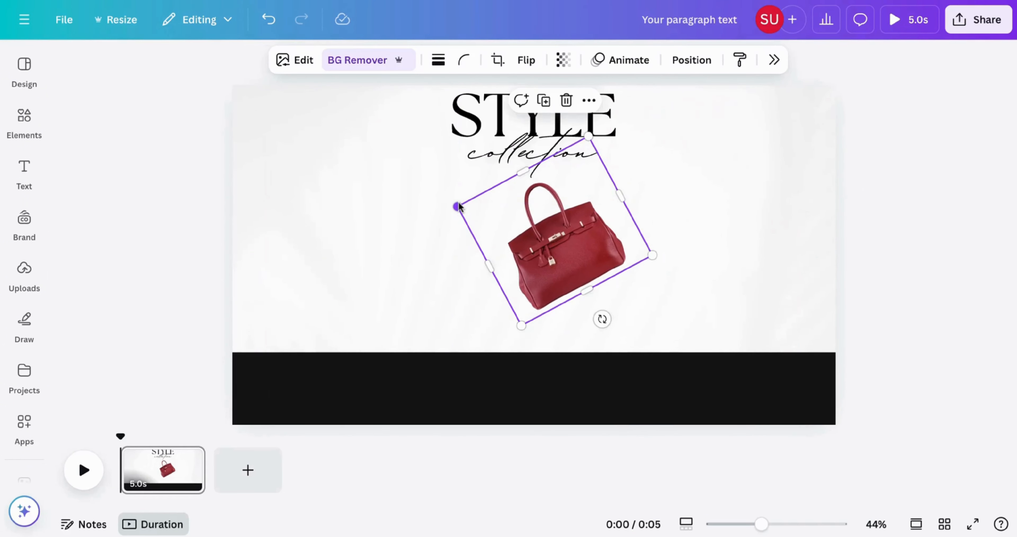
left_click_drag(455, 205, 476, 212)
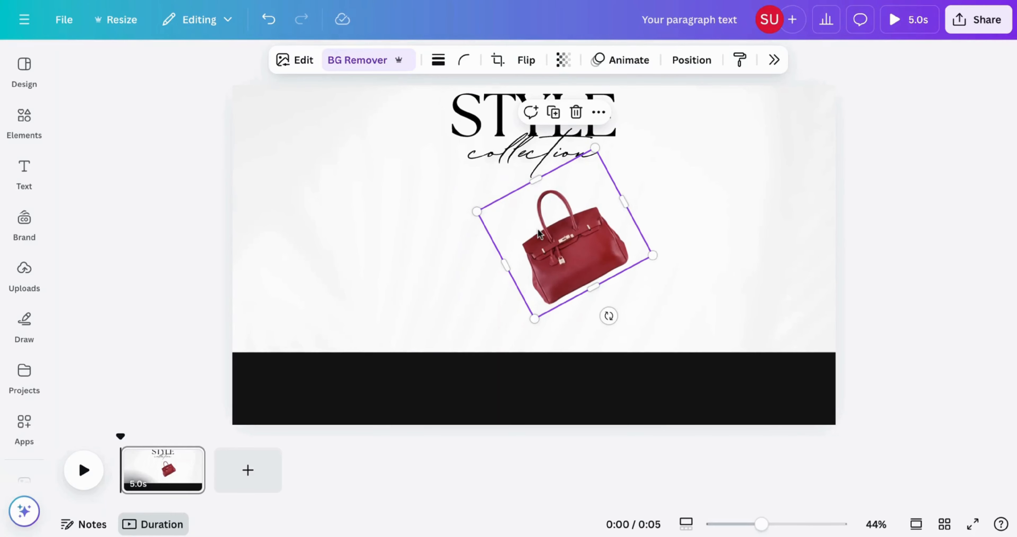
Move the handbag just beyond the page's upper right edge, out of the visible area, and tilt it slightly more
left_click_drag(539, 233, 836, 117)
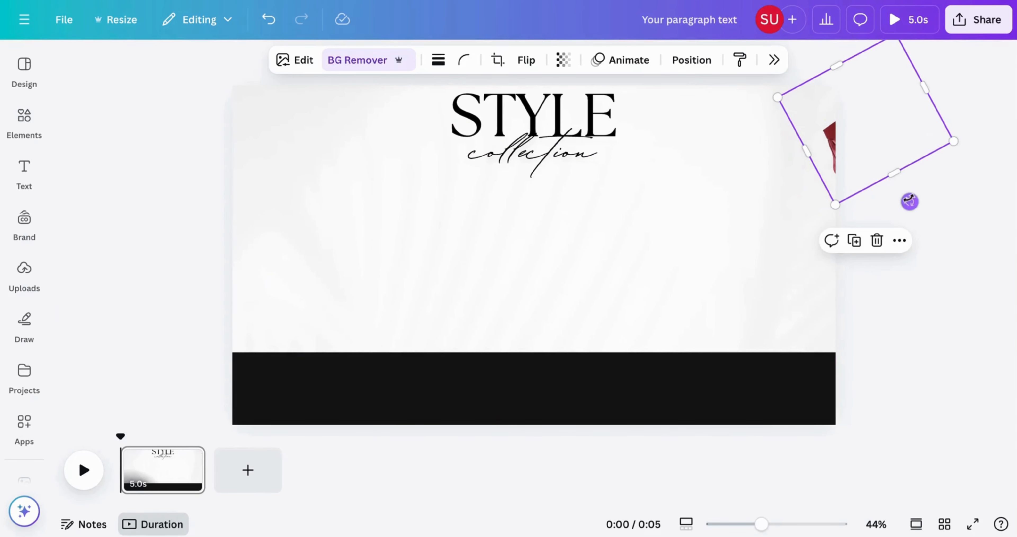
left_click_drag(910, 202, 908, 189)
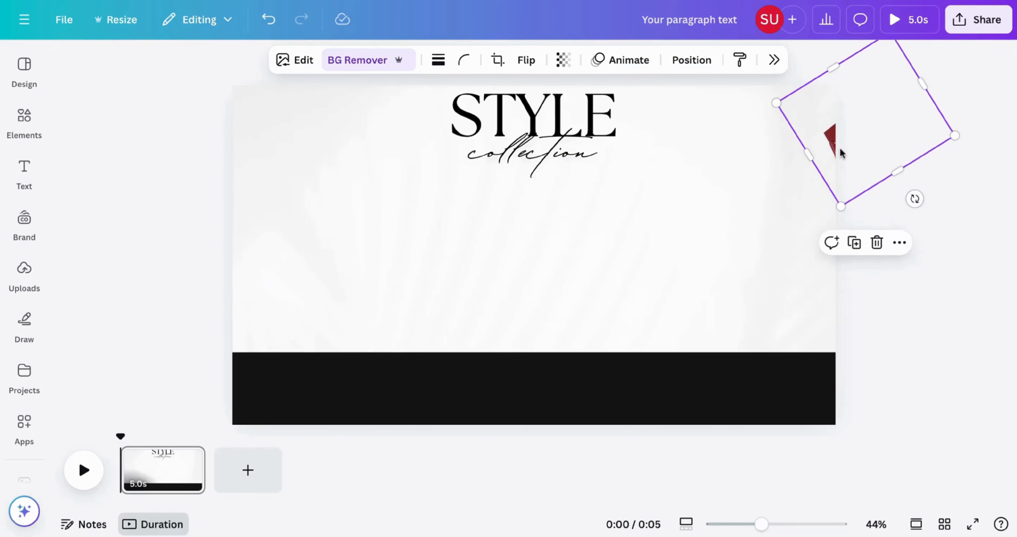
left_click_drag(841, 152, 853, 149)
left_click(904, 287)
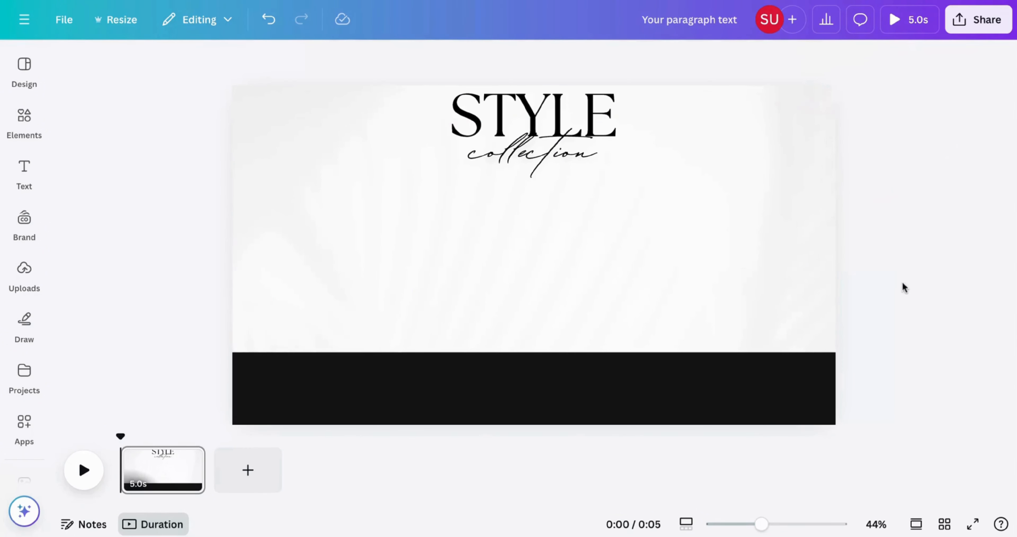
left_click(824, 138)
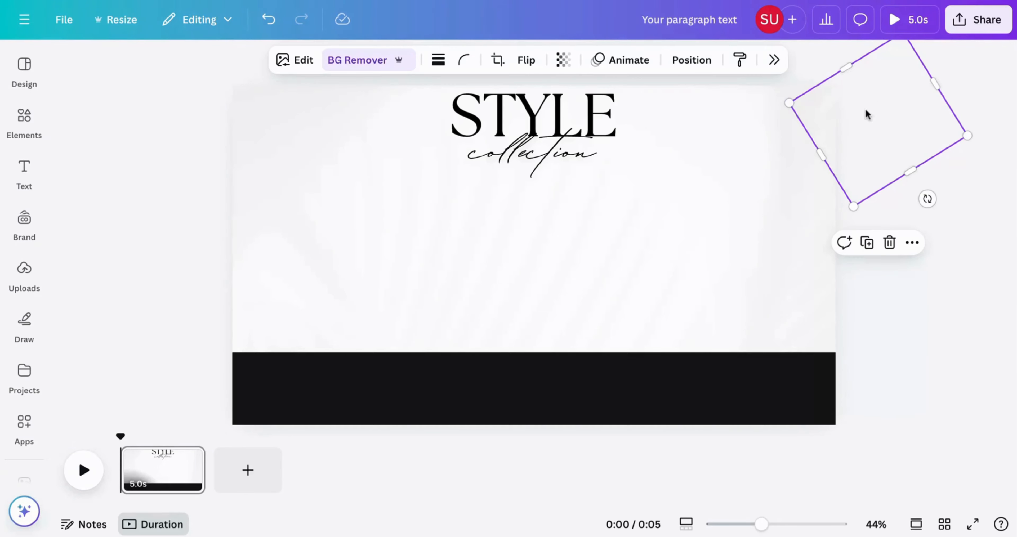
left_click(923, 348)
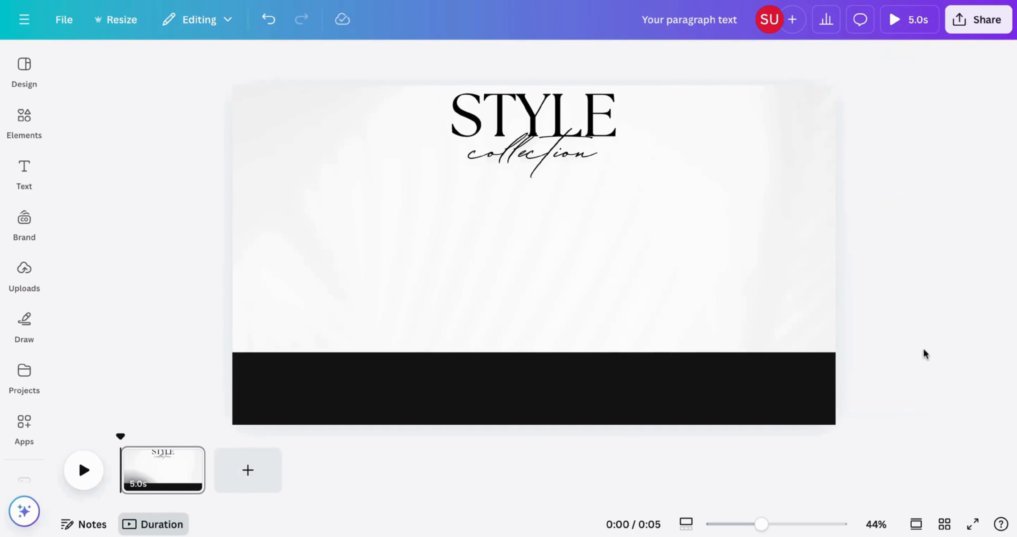
Duplicate the page to create a second 5-second page
left_click(147, 484)
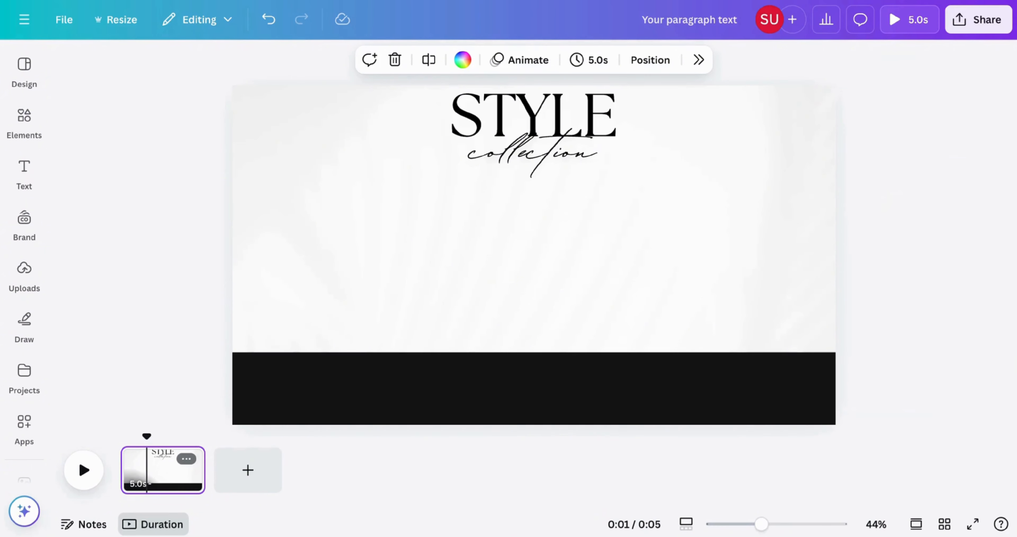
key("ctrl+d")
On the second page, bring the off-page handbag below the title, rotate it upright, and enlarge it
left_click(817, 147)
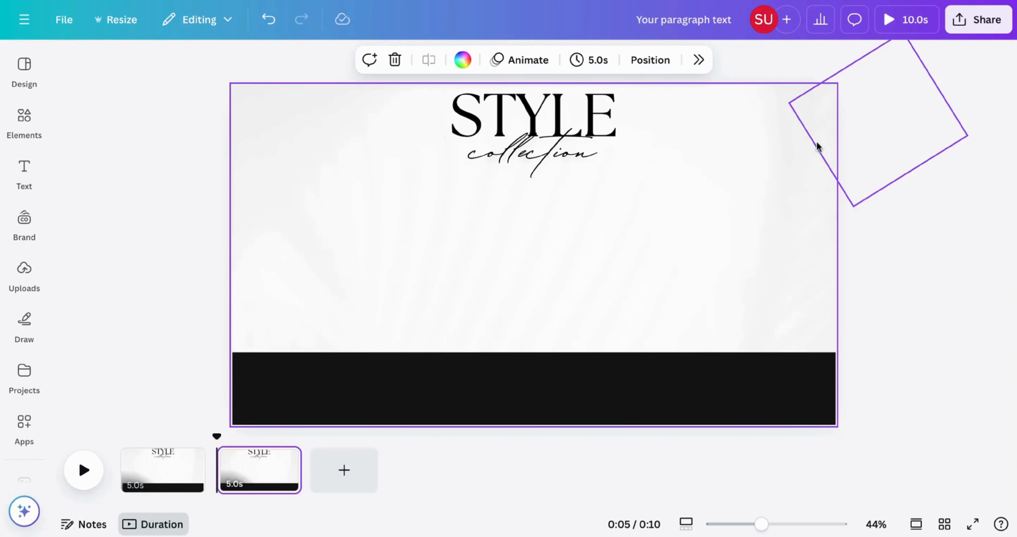
left_click_drag(829, 135, 470, 257)
left_click_drag(570, 321, 521, 324)
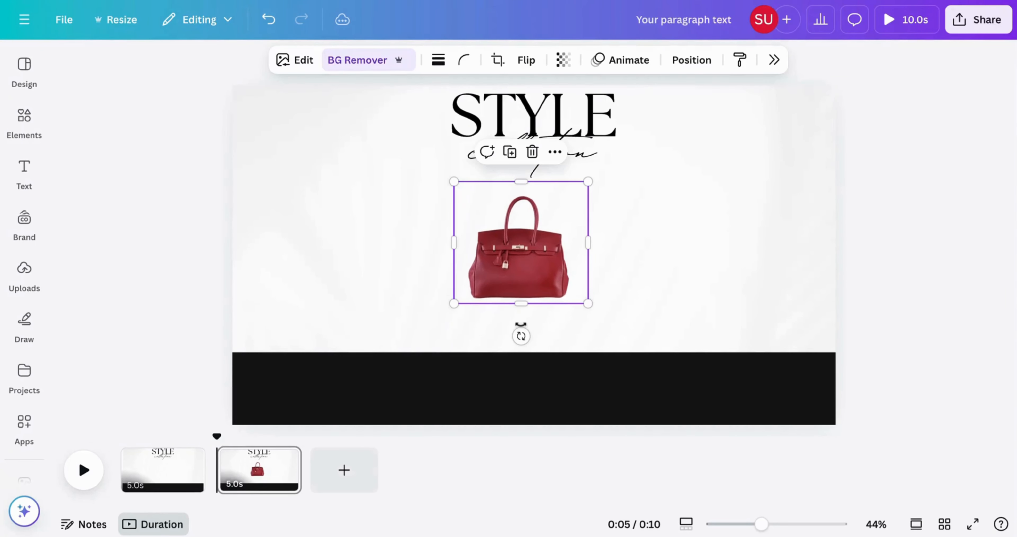
left_click_drag(586, 303, 623, 335)
mouse_move(544, 293)
left_mouse_down()
mouse_move(561, 277)
mouse_move(536, 282)
left_mouse_up()
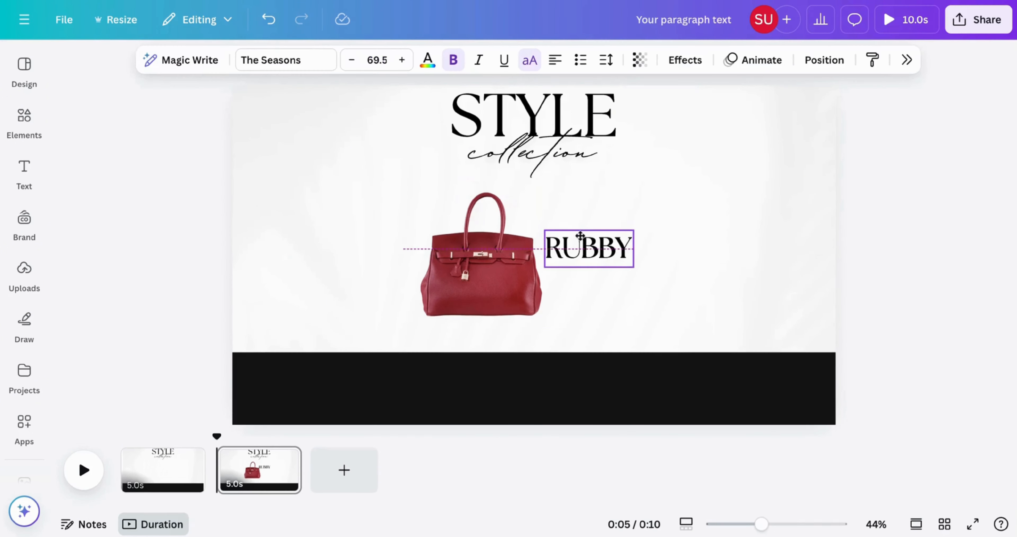
Place the "RUBBY" name beside the red handbag and the "$50.00" price directly below the name
left_click_drag(580, 236, 580, 241)
left_click(664, 196)
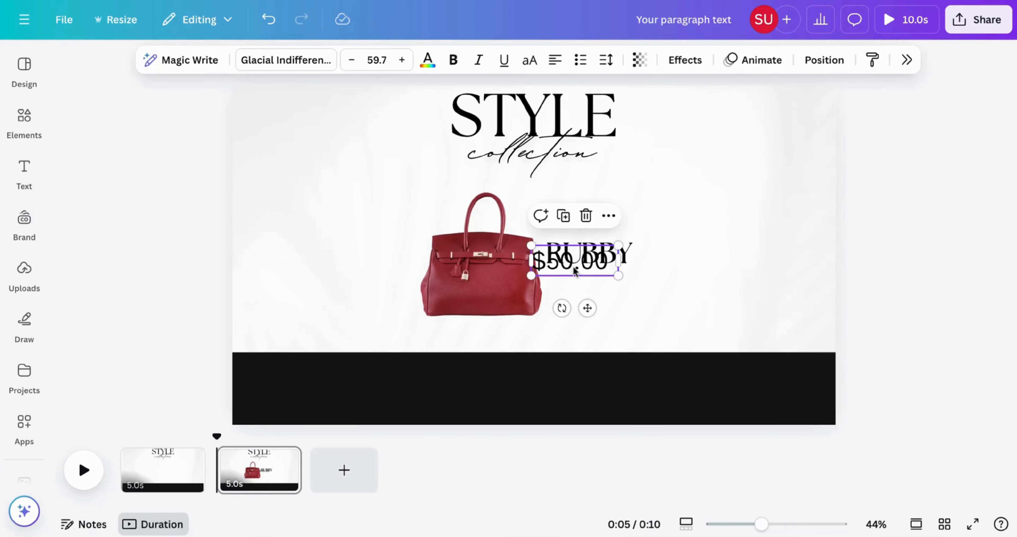
mouse_move(574, 272)
left_mouse_down()
mouse_move(605, 289)
mouse_move(590, 282)
left_mouse_up()
left_click(665, 229)
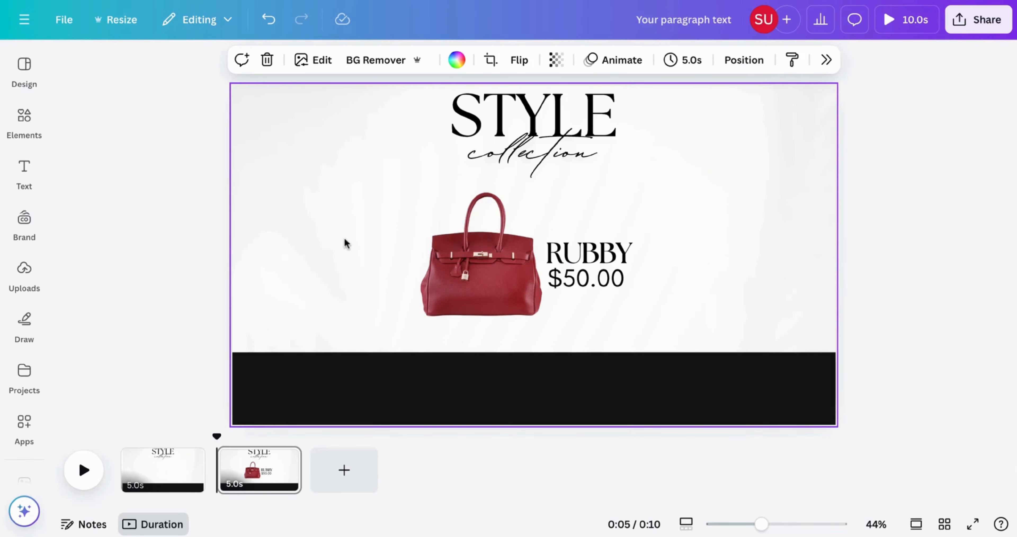
Shift the red handbag together with its name and price sideways to center them below the title
left_click_drag(345, 243, 546, 279)
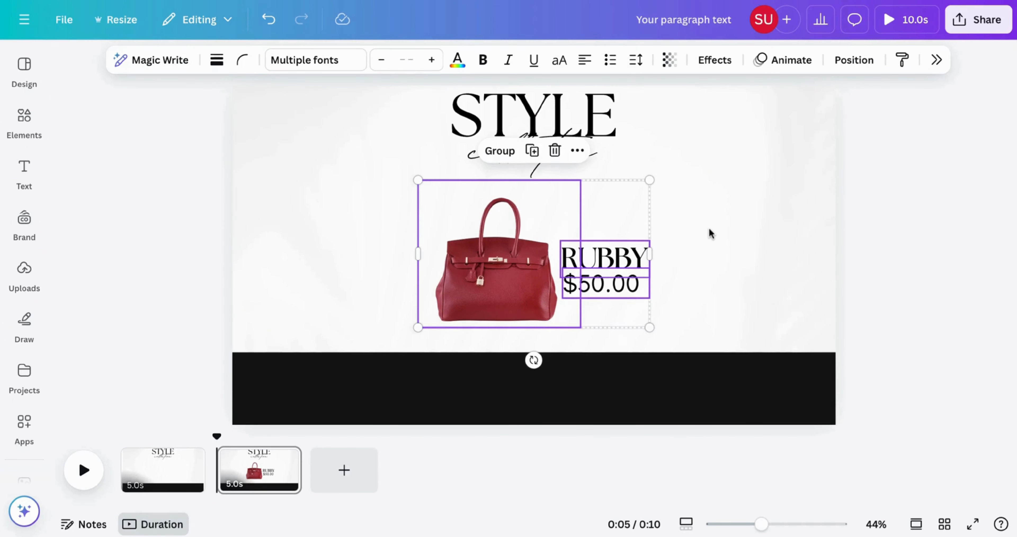
left_click(709, 230)
left_click(514, 256)
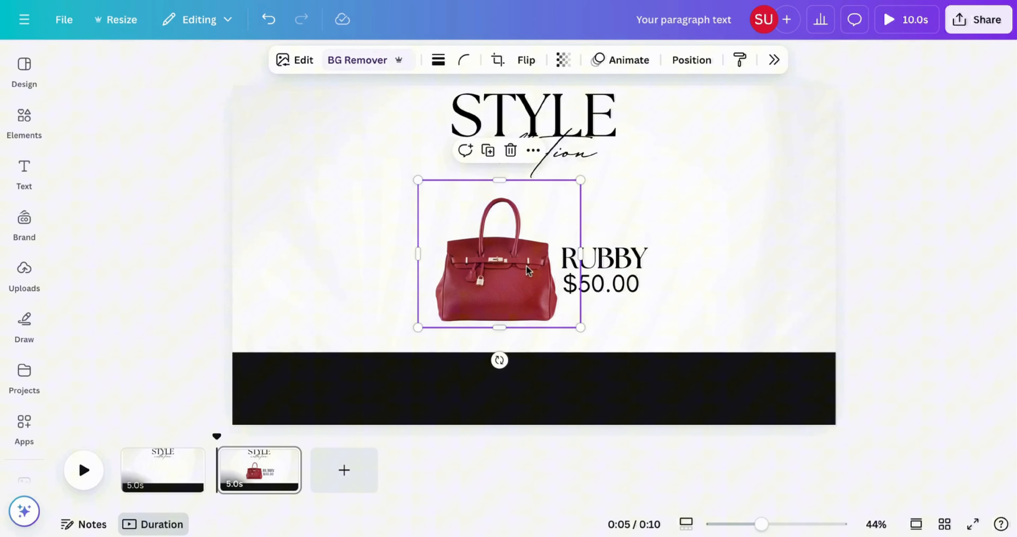
left_click(736, 185)
key("Escape")
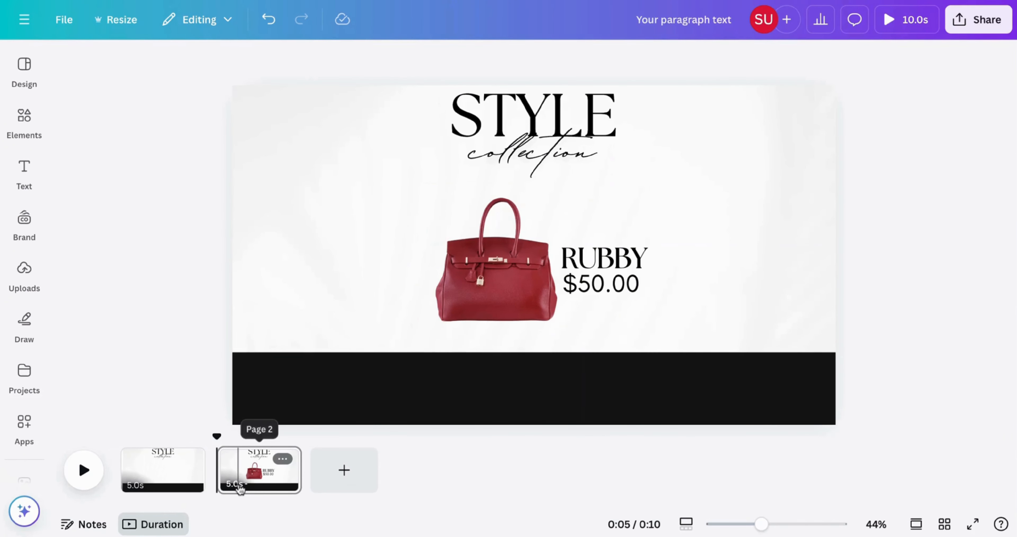
Duplicate the second page and, on the copy, move the red handbag to the lower left over the black band
left_click(242, 484)
key("ctrl+d")
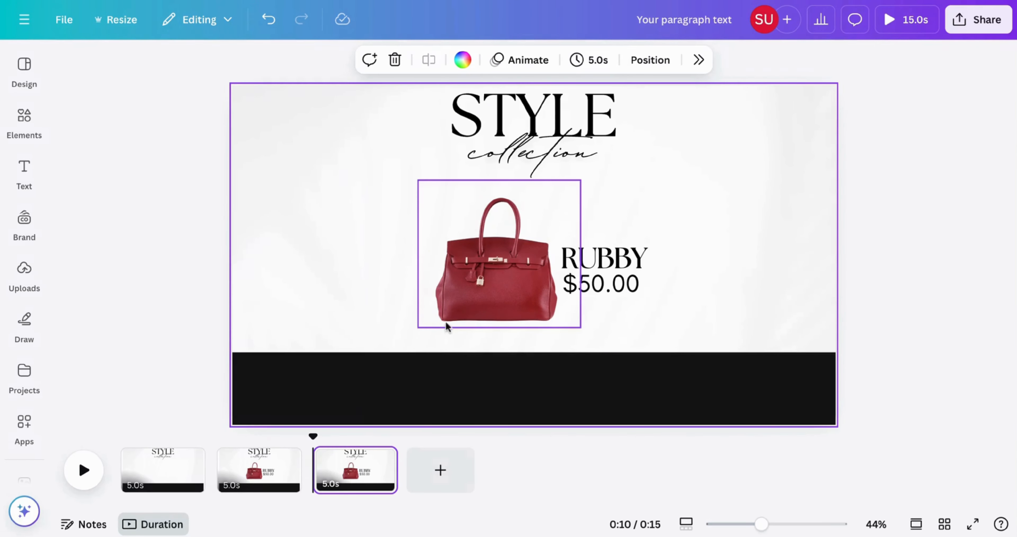
left_click(502, 248)
left_click_drag(501, 251, 379, 326)
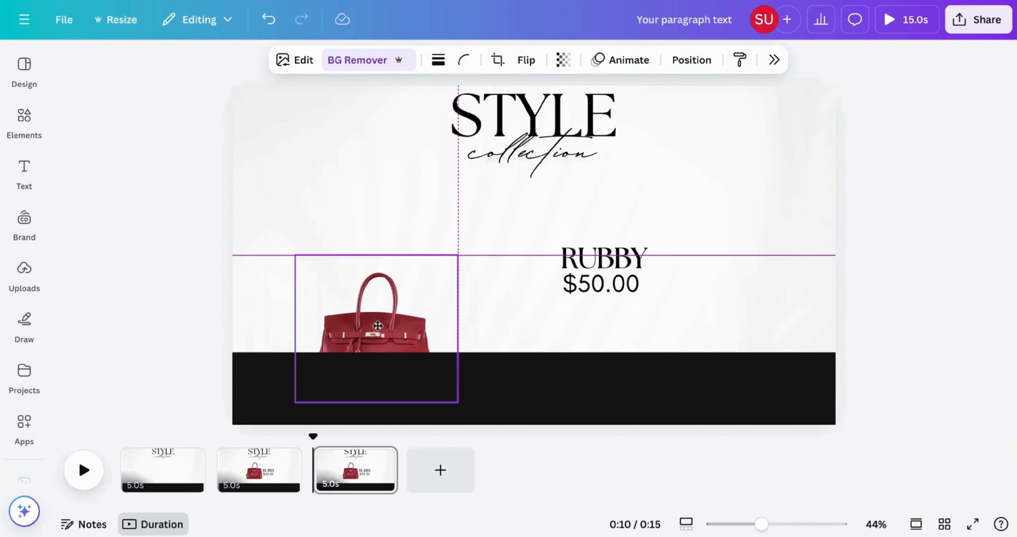
Bring the red handbag in front of the black band and move it slightly further down and left
left_click(691, 59)
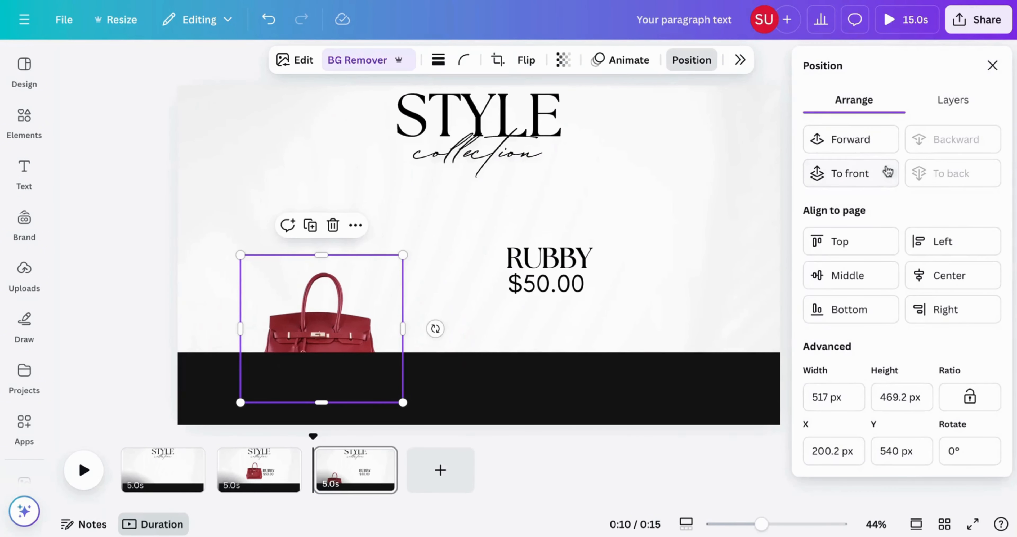
left_click(884, 177)
left_click(667, 420)
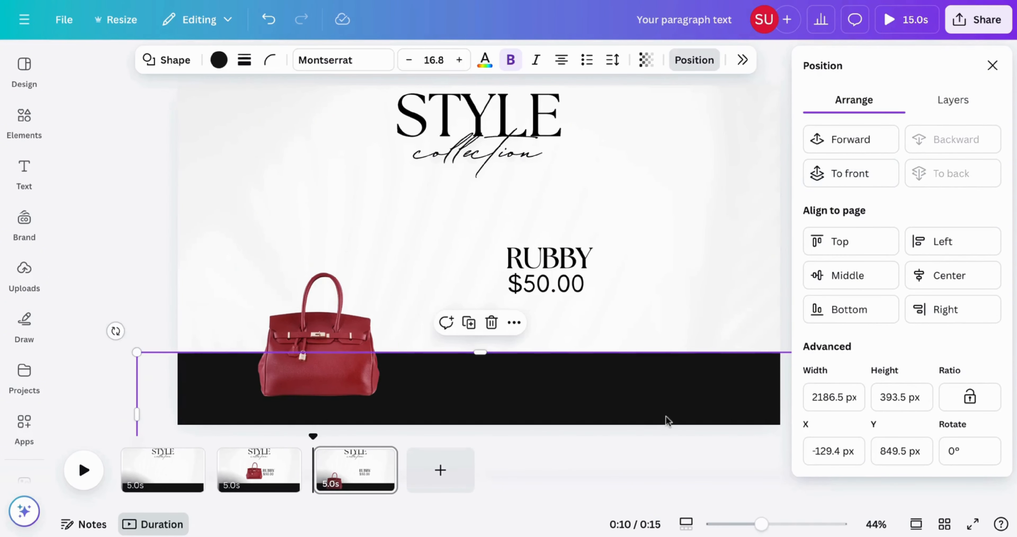
left_click(992, 66)
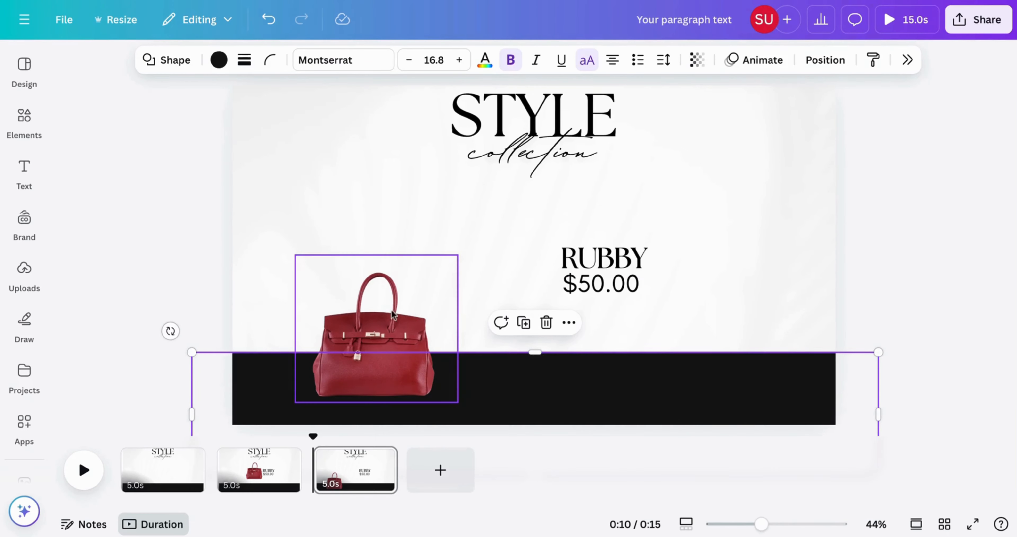
left_click(381, 316)
left_click_drag(380, 313, 351, 326)
Delete the "RUBBY" and "$50.00" texts from the third page
left_click(528, 201)
left_click(517, 249)
left_click_drag(517, 250, 532, 251)
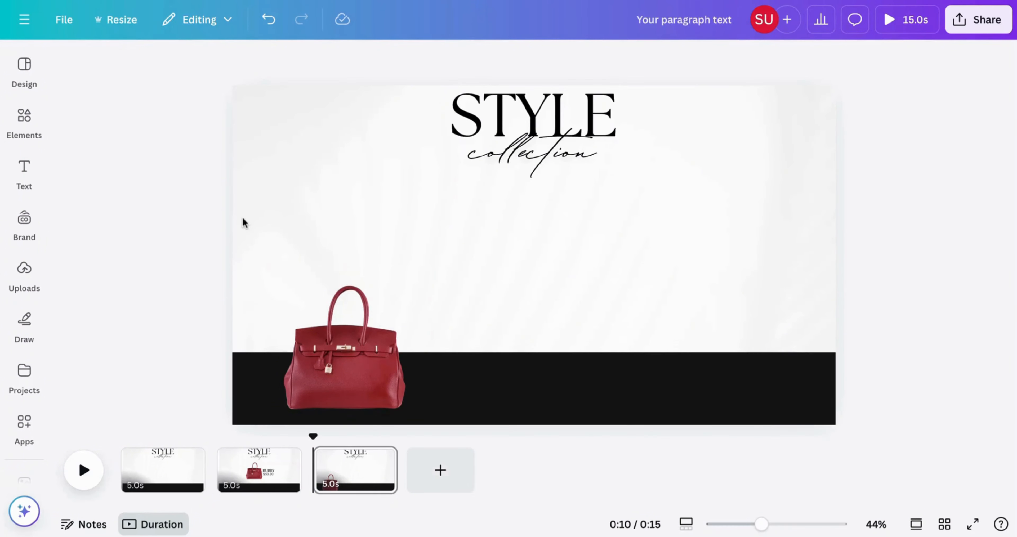
Find the teal handbag with a thin handle among the "bag" photos and insert it on the third page
left_click(24, 117)
scroll(165, 263, "down", 5)
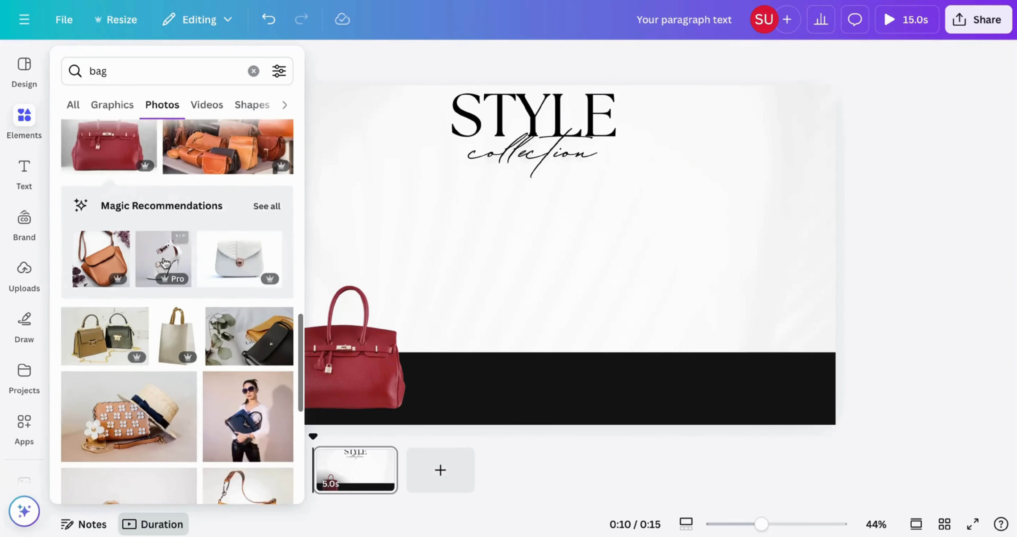
scroll(165, 264, "down", 8)
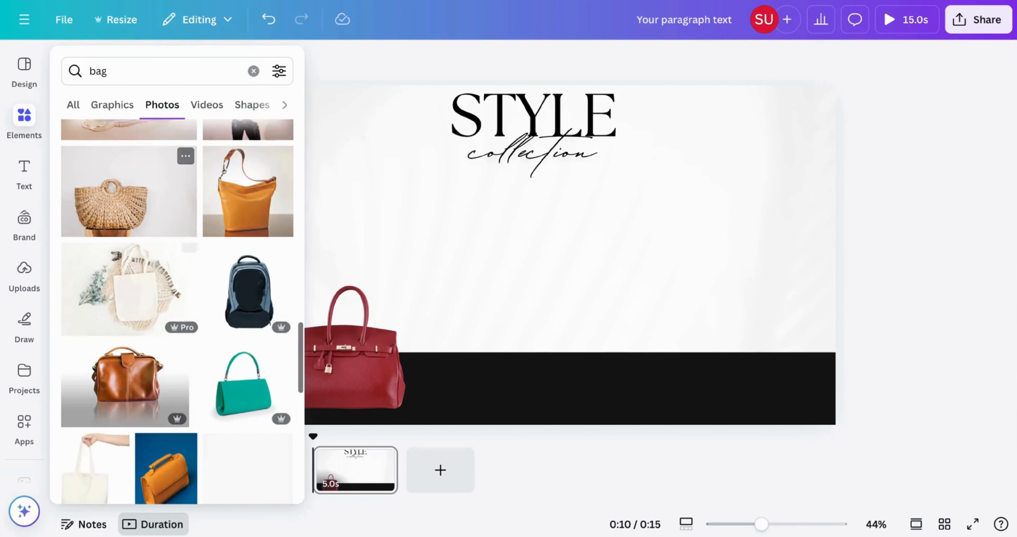
scroll(241, 228, "down", 2)
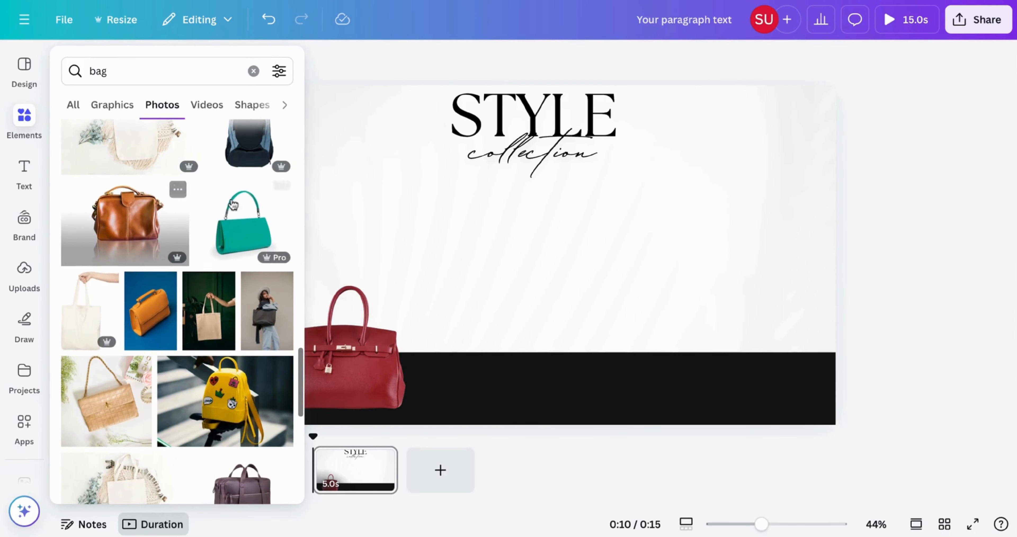
left_click(241, 229)
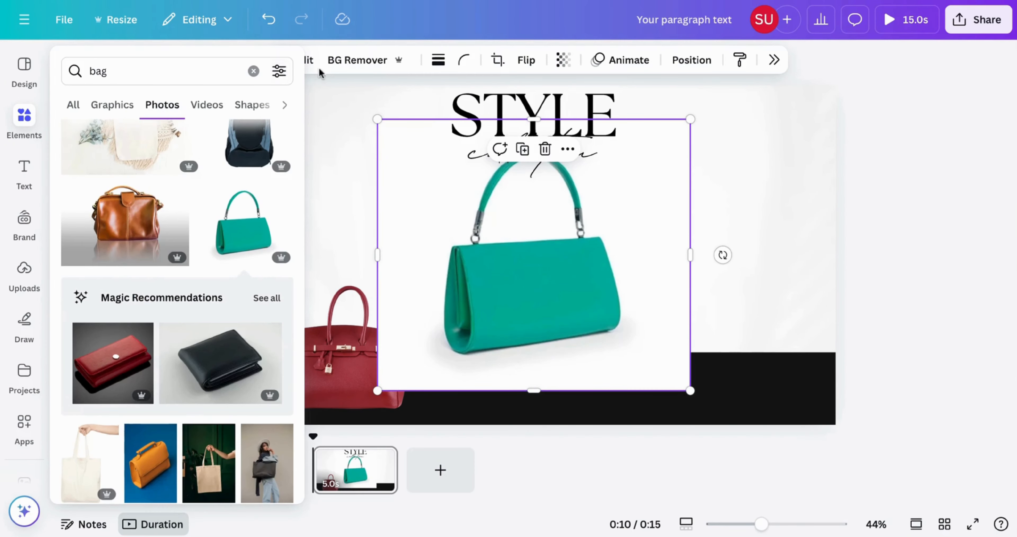
left_click(337, 94)
left_click(463, 200)
left_click(421, 232)
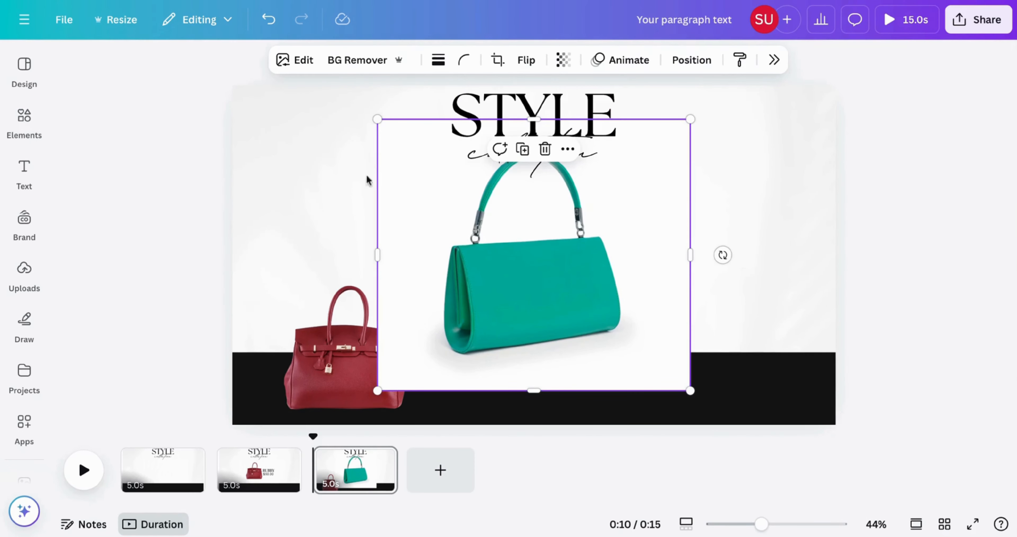
Remove the teal handbag photo's background, shrink it to about half size, and place it centered below the title
left_click(346, 70)
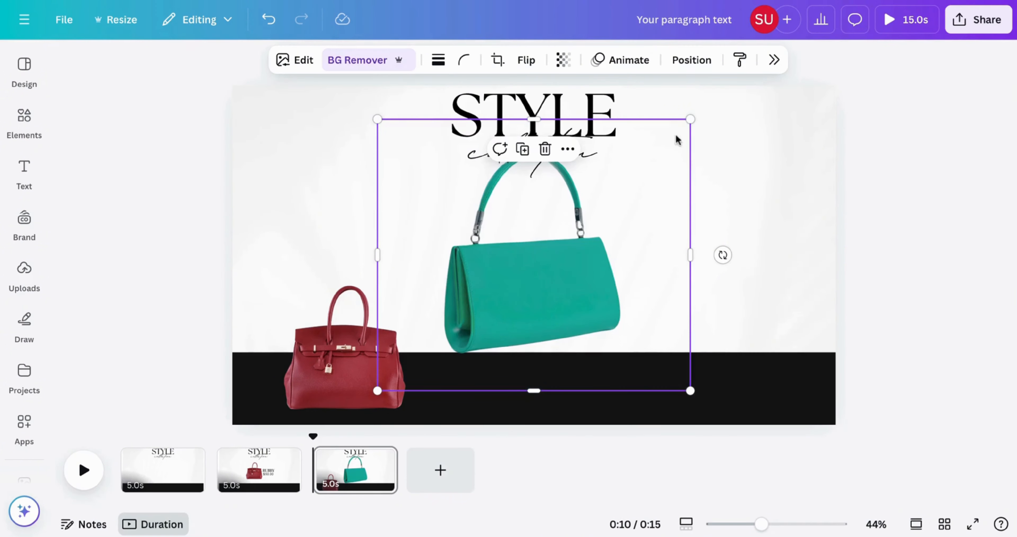
left_click_drag(686, 123, 569, 273)
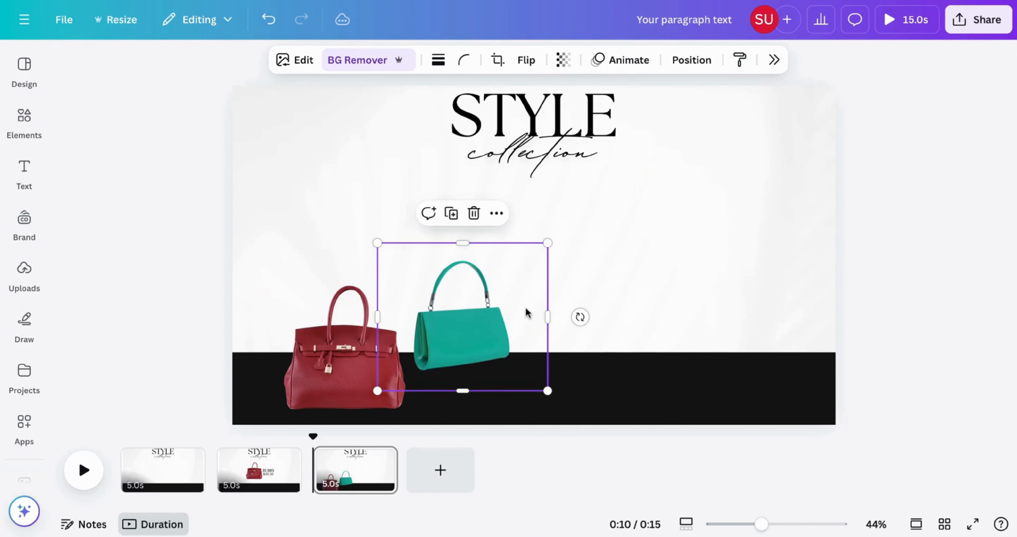
left_click_drag(526, 313, 568, 263)
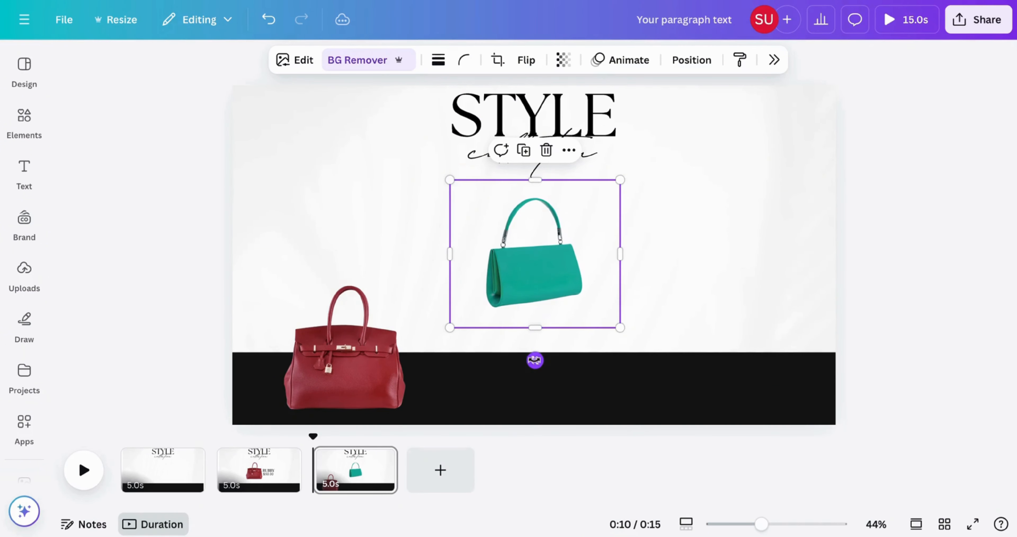
Tilt the teal handbag counterclockwise and move it out of sight beyond the page's upper right edge
left_click_drag(535, 361, 577, 365)
left_click_drag(485, 258, 790, 125)
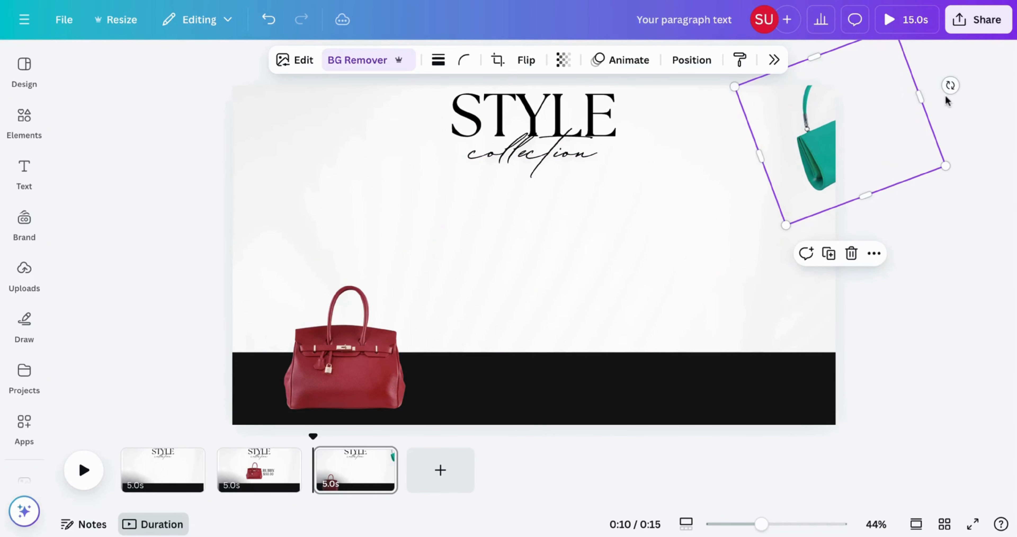
left_click_drag(950, 87, 892, 219)
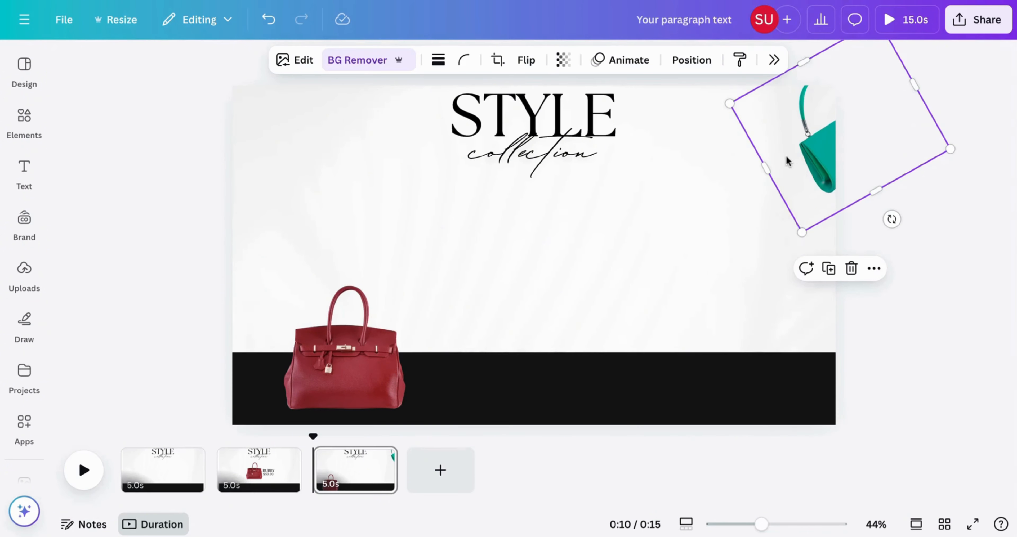
left_click_drag(786, 161, 822, 149)
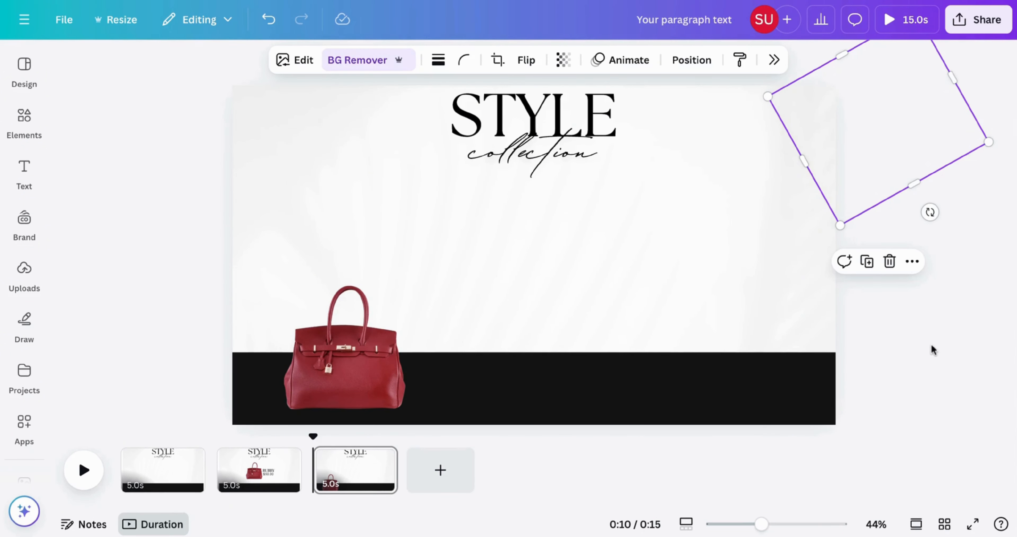
left_click(914, 316)
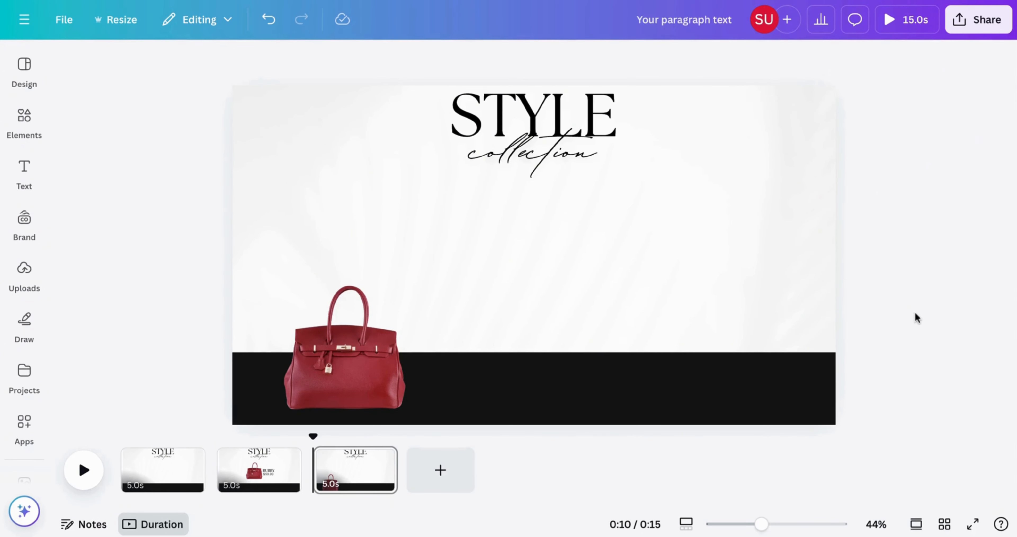
Duplicate the third page and, on the copy, bring the teal handbag below the title and rotate it upright
key("ctrl+d")
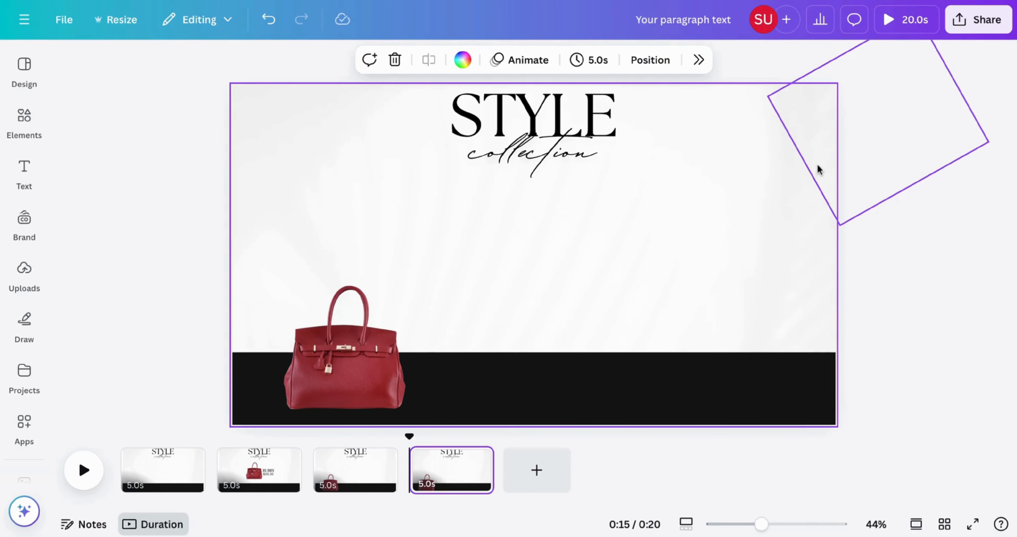
left_click_drag(817, 164, 517, 278)
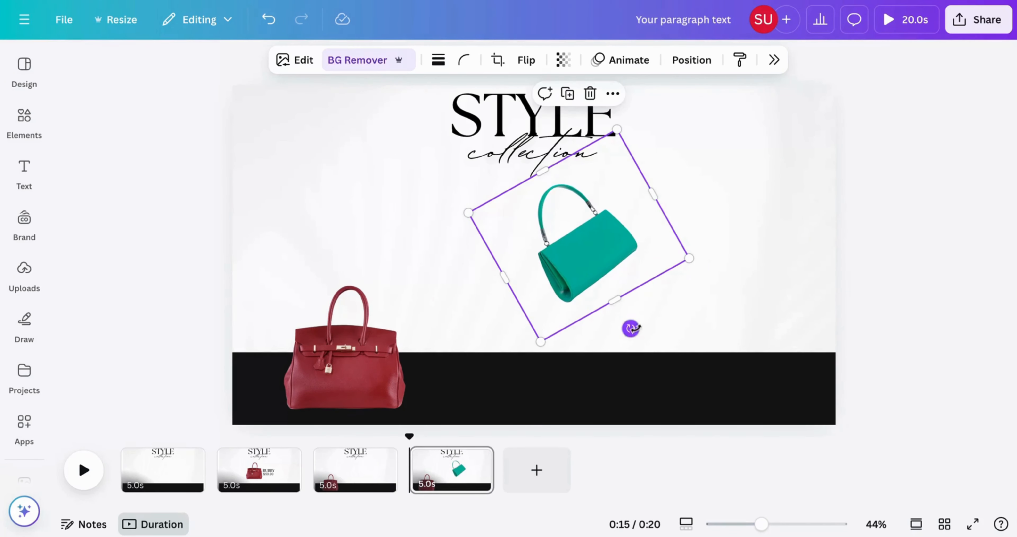
left_click_drag(631, 328, 583, 340)
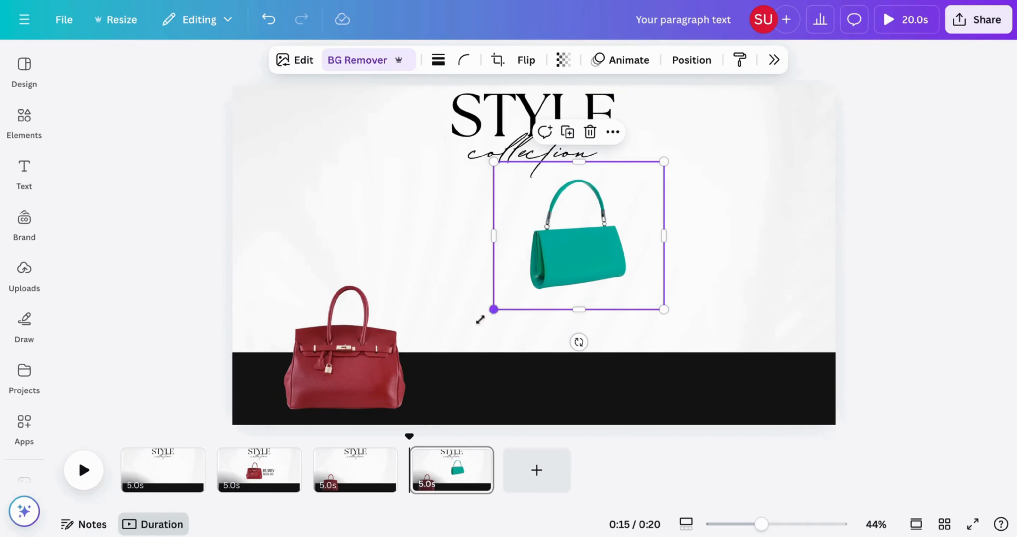
Enlarge the teal handbag slightly, move it left of center below the title, and crop the empty margins around it
left_click_drag(480, 320, 480, 321)
left_click_drag(552, 268, 463, 270)
left_click_drag(569, 243, 538, 238)
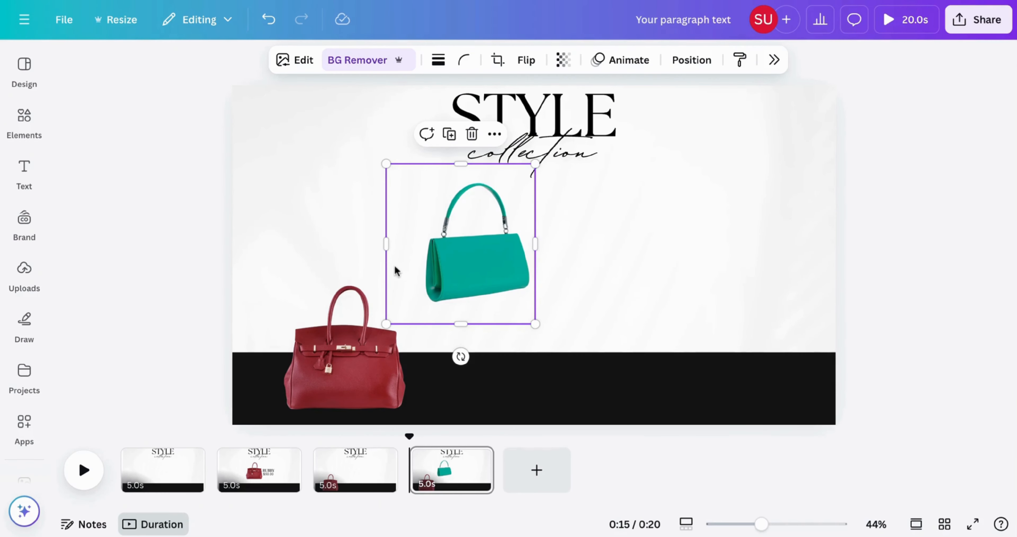
left_click_drag(387, 266, 440, 273)
left_click(531, 283)
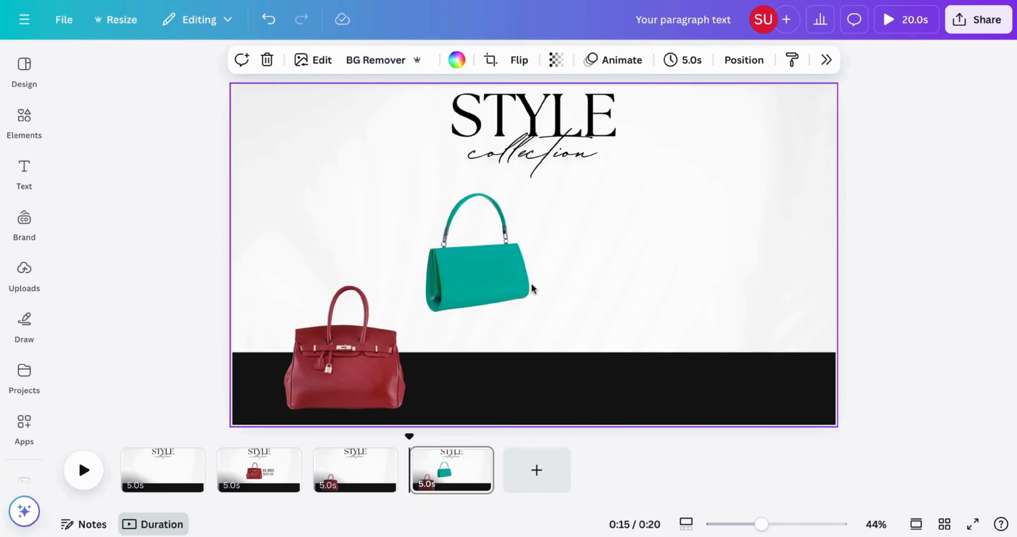
left_click(532, 283)
left_click_drag(481, 336, 480, 321)
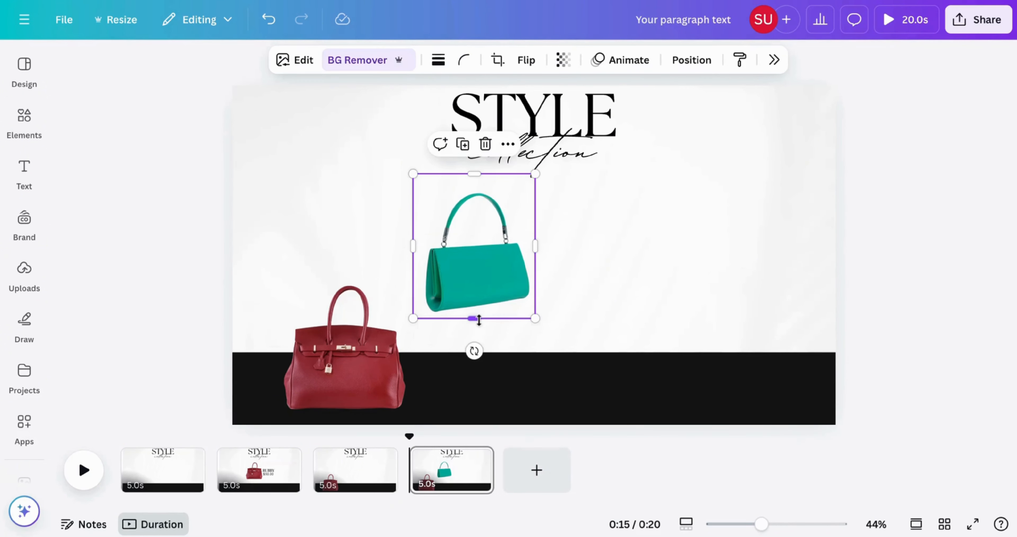
left_click(675, 271)
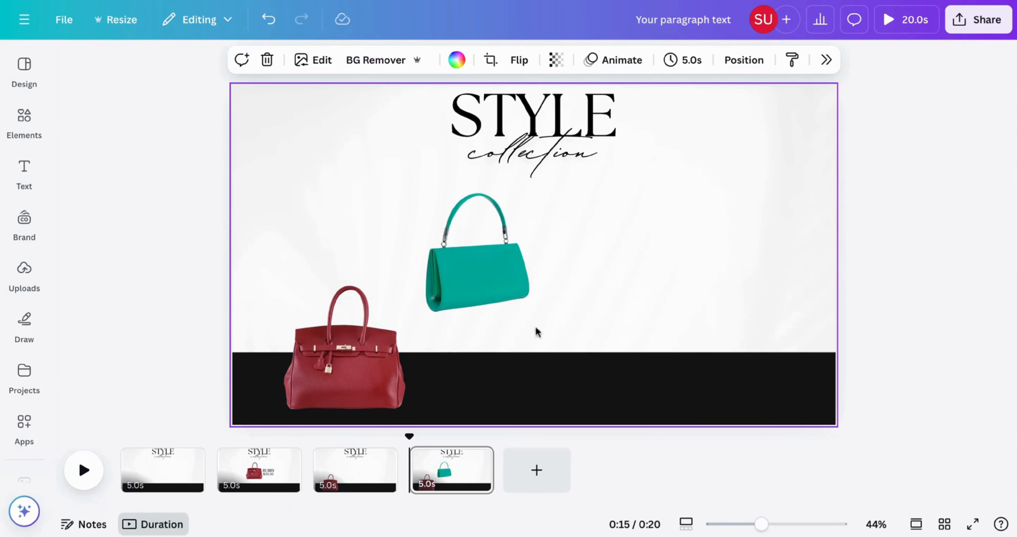
Copy the "RUBBY" and "$50.00" texts from the second page to the fourth page, beside the teal handbag
left_click(262, 488)
left_click(622, 289)
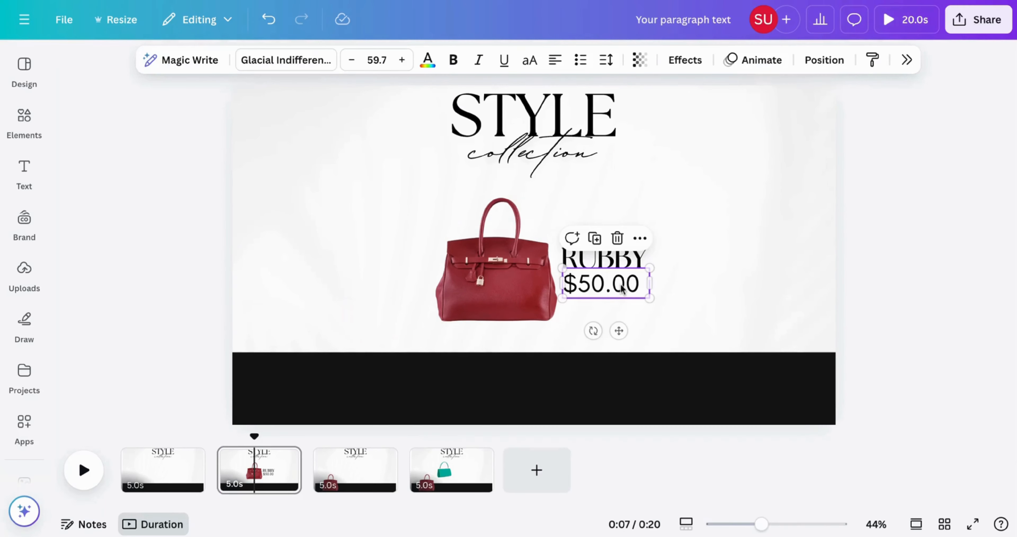
left_click(679, 307)
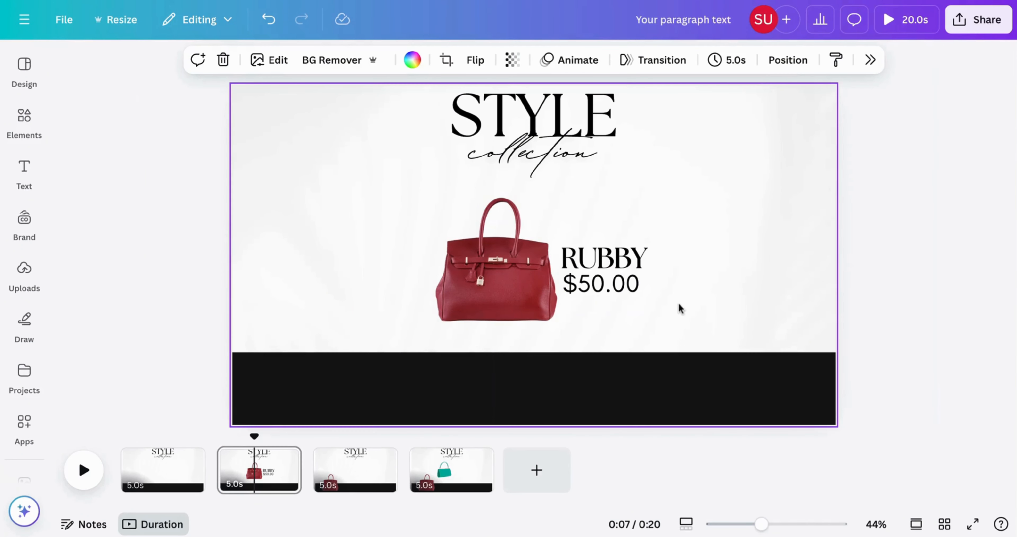
left_click_drag(679, 306, 621, 256)
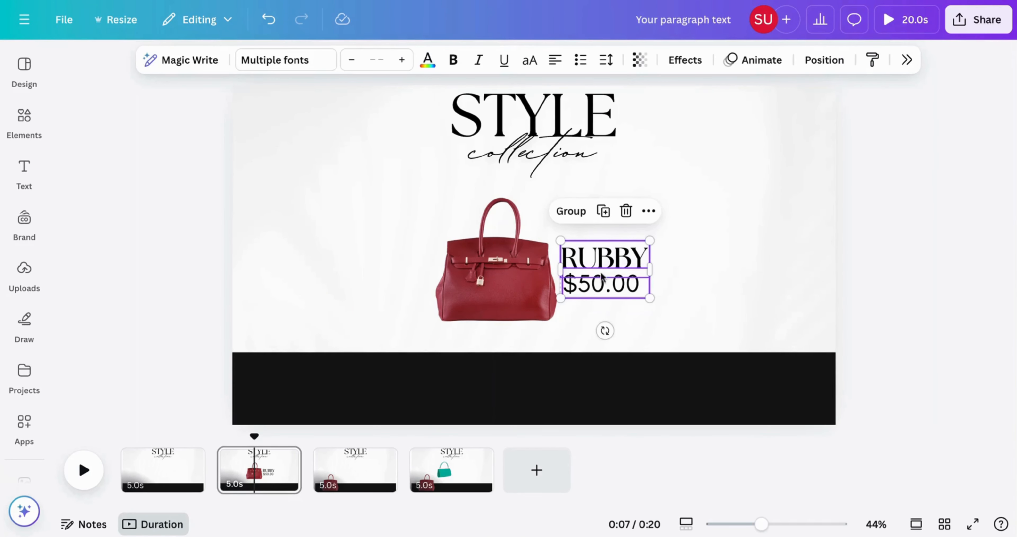
left_click(451, 470)
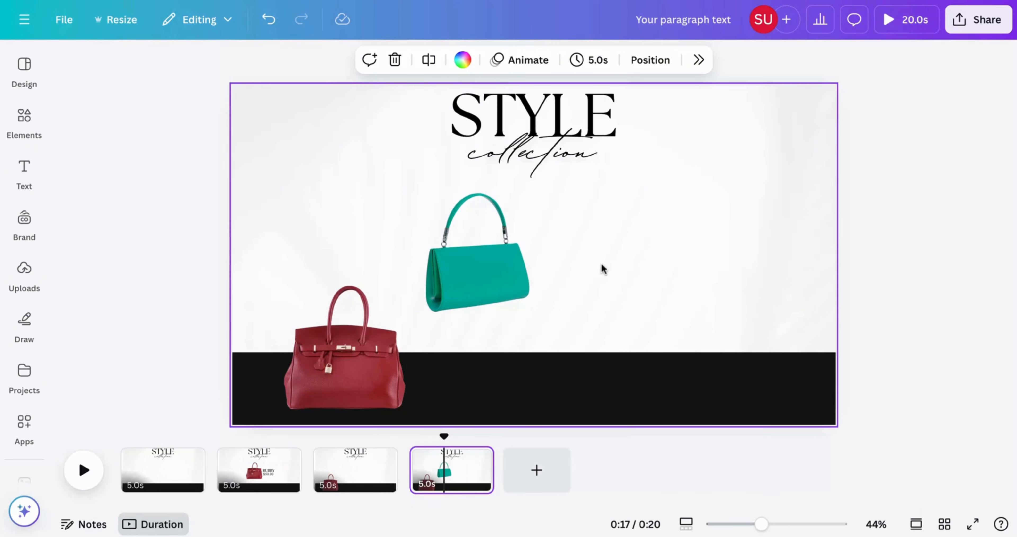
key("ctrl+v")
left_click_drag(581, 260, 555, 245)
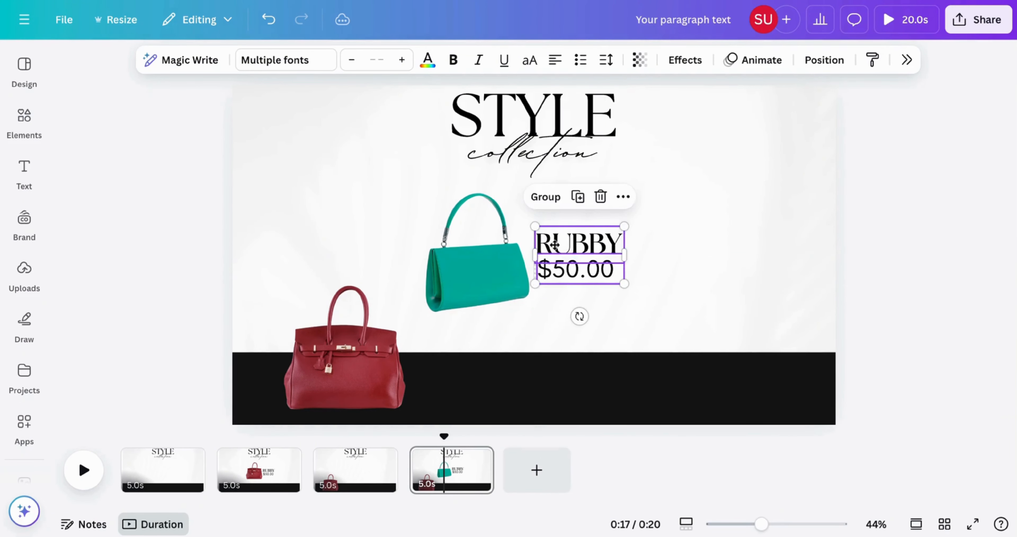
Change the texts beside the teal handbag on the fourth page to "TEAL" and "$60.00"
left_click(697, 225)
double_click(580, 254)
type("TEAL")
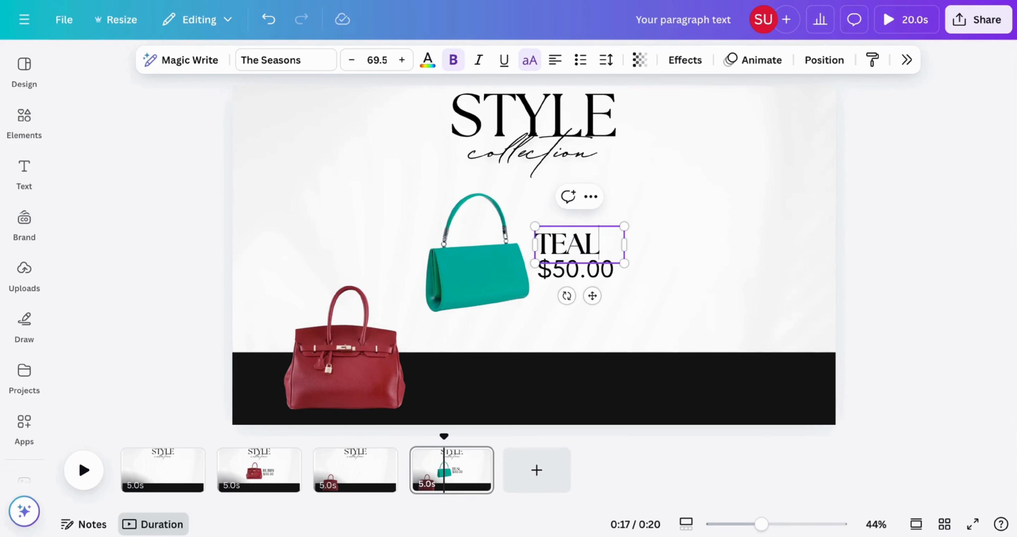
left_click(742, 237)
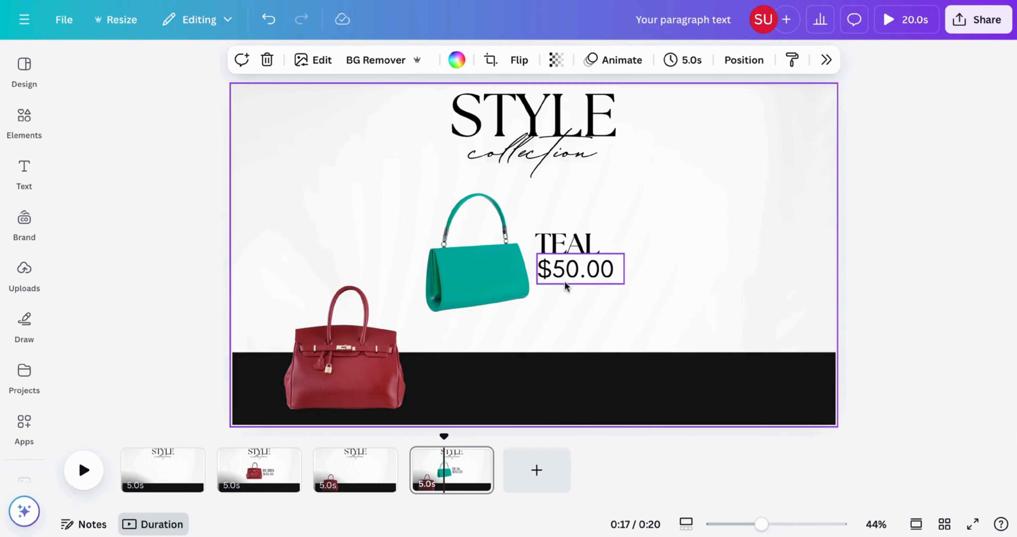
double_click(566, 273)
left_click(565, 273)
key("BackSpace")
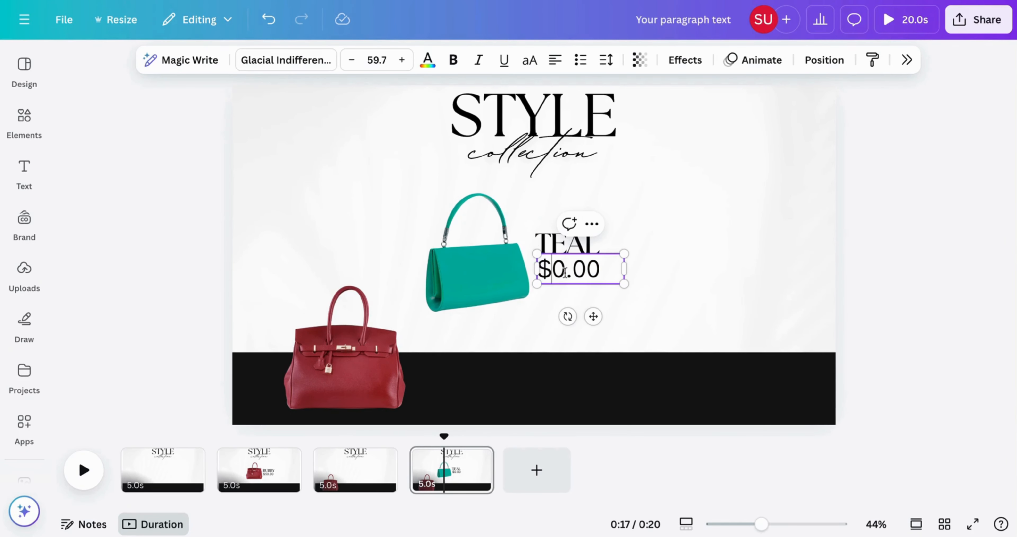
type("6")
left_click(632, 235)
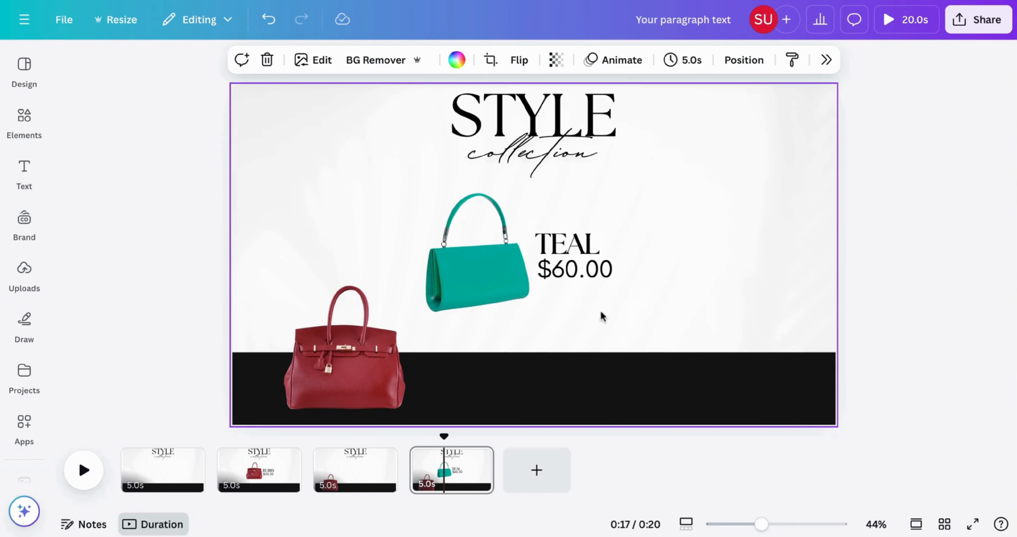
Duplicate the fourth page and, on the copy, move the teal handbag down onto the black band beside the red handbag
left_click(450, 484)
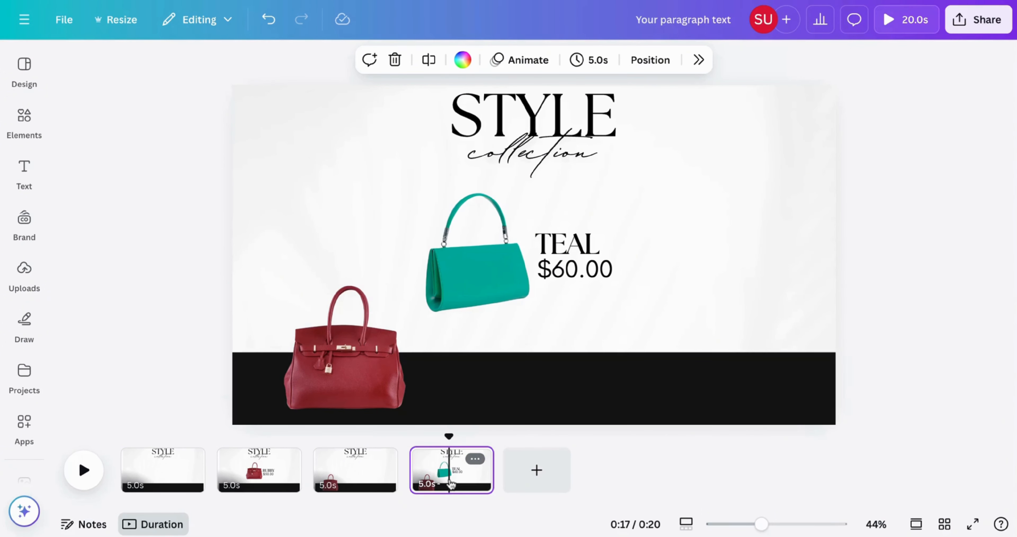
key("ctrl+d")
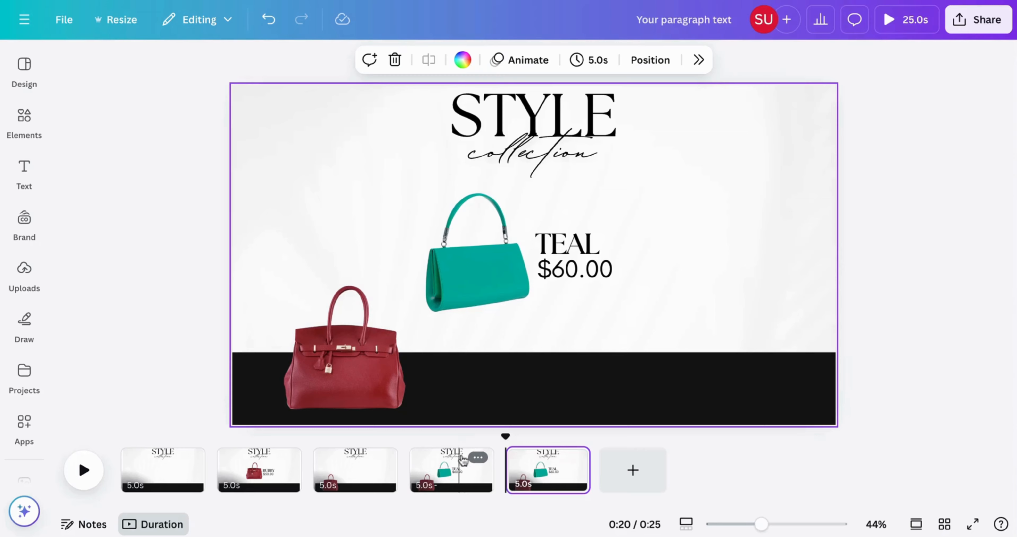
left_click(472, 289)
left_click_drag(472, 273, 477, 361)
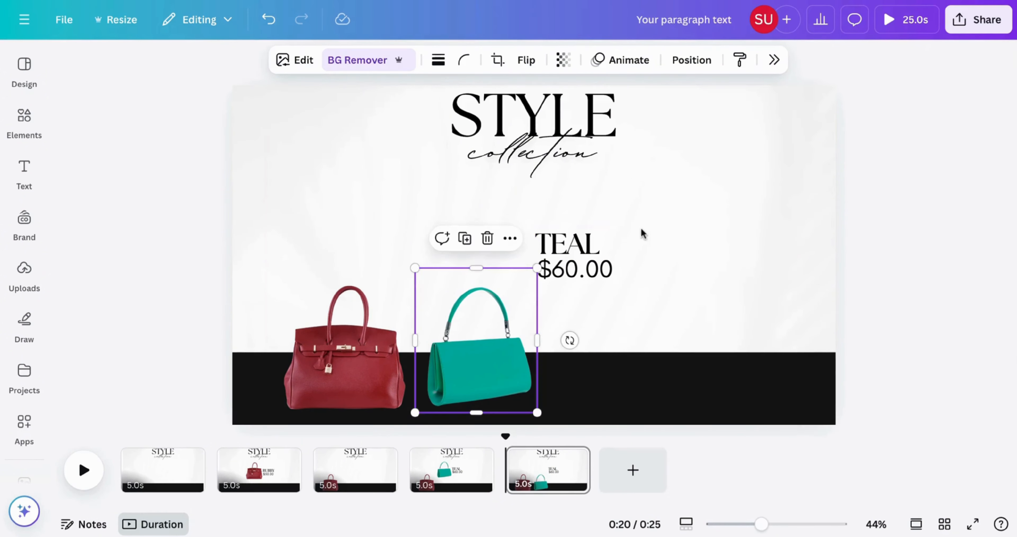
Delete the "TEAL" and "$60.00" texts from the fifth page
left_click(643, 233)
mouse_move(644, 290)
left_mouse_down()
mouse_move(536, 255)
mouse_move(534, 226)
left_mouse_up()
key("Delete")
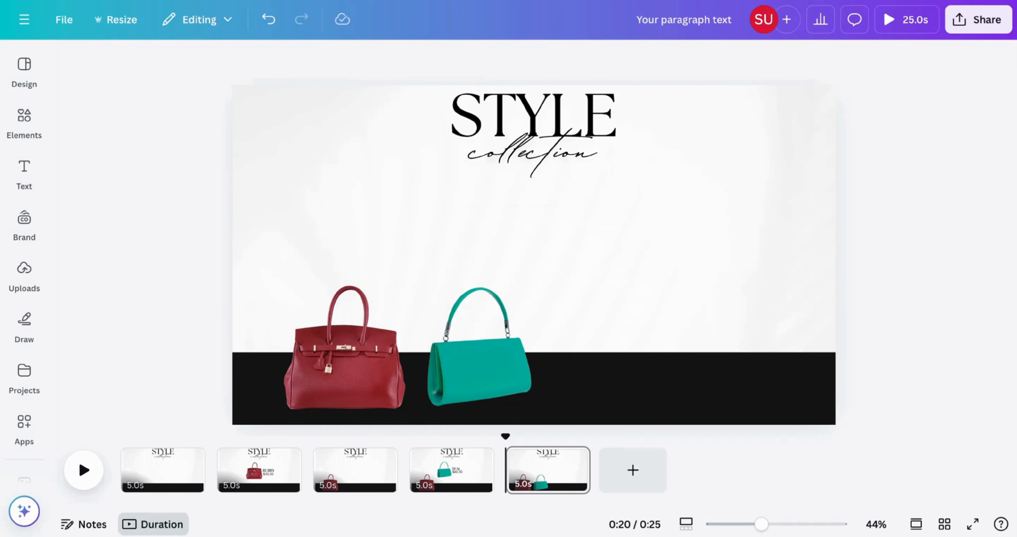
left_click(551, 249)
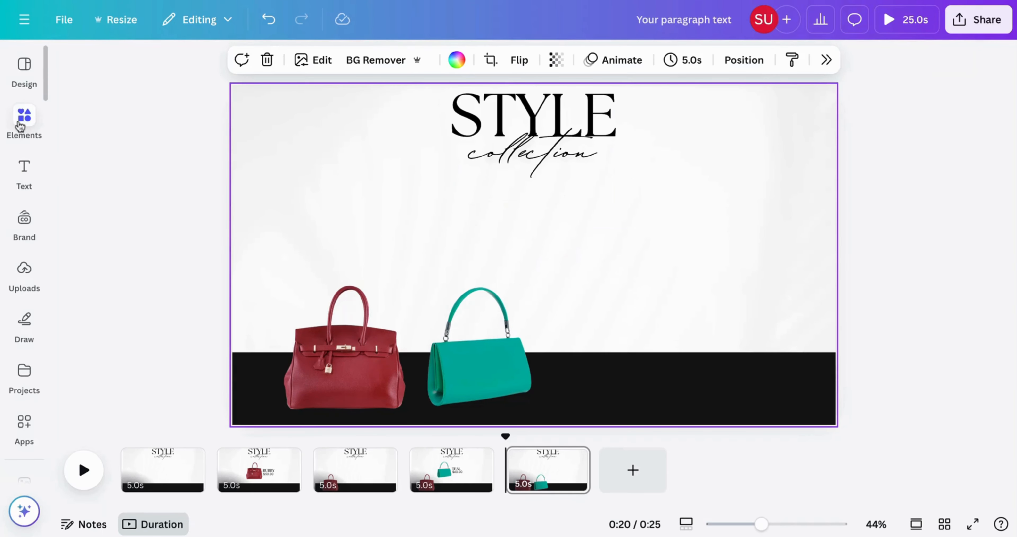
Add the pink handbag photo from the "bag" photo results to the fifth page and remove its background
left_click(20, 117)
scroll(211, 371, "down", 12)
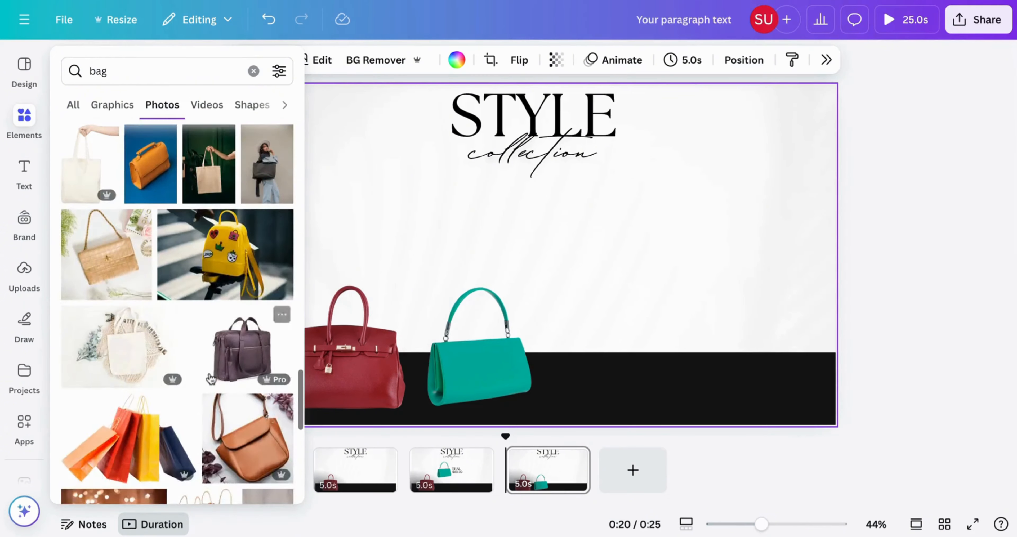
scroll(211, 380, "up", 8)
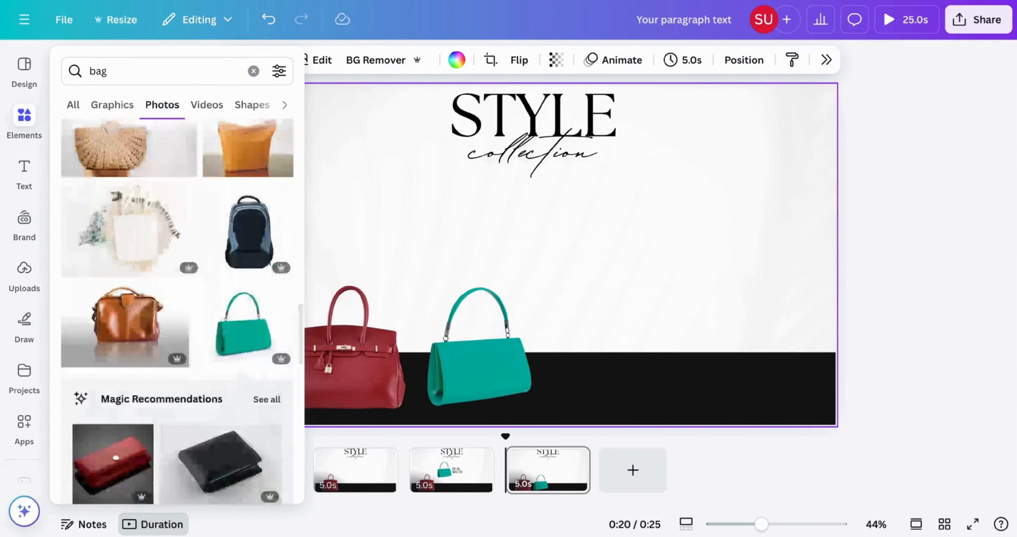
scroll(140, 292, "down", 8)
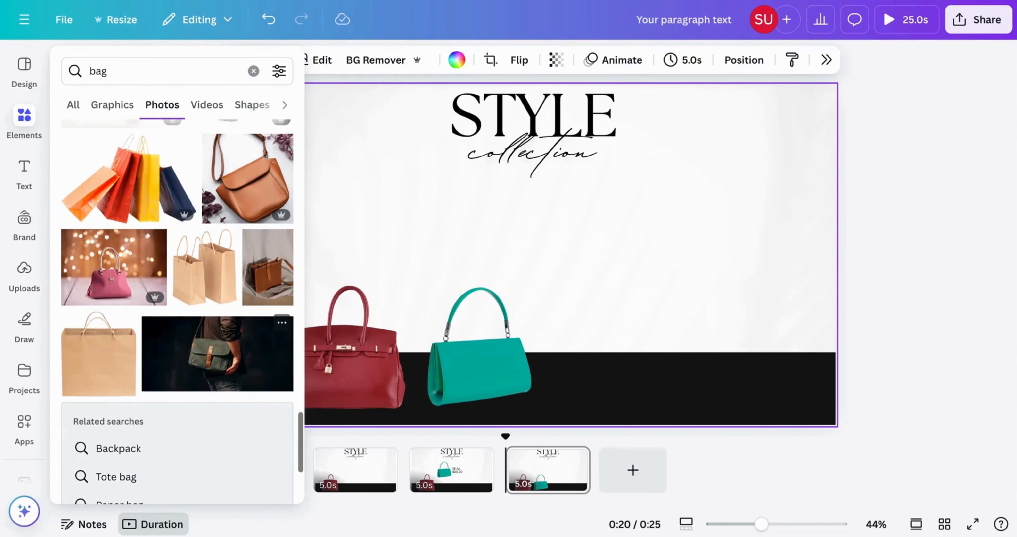
left_click(140, 292)
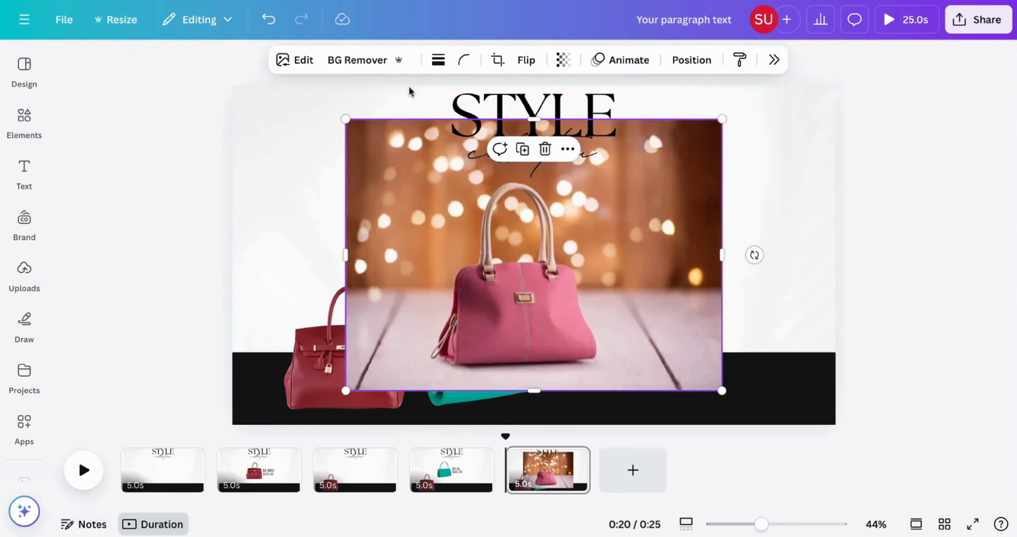
left_click(378, 60)
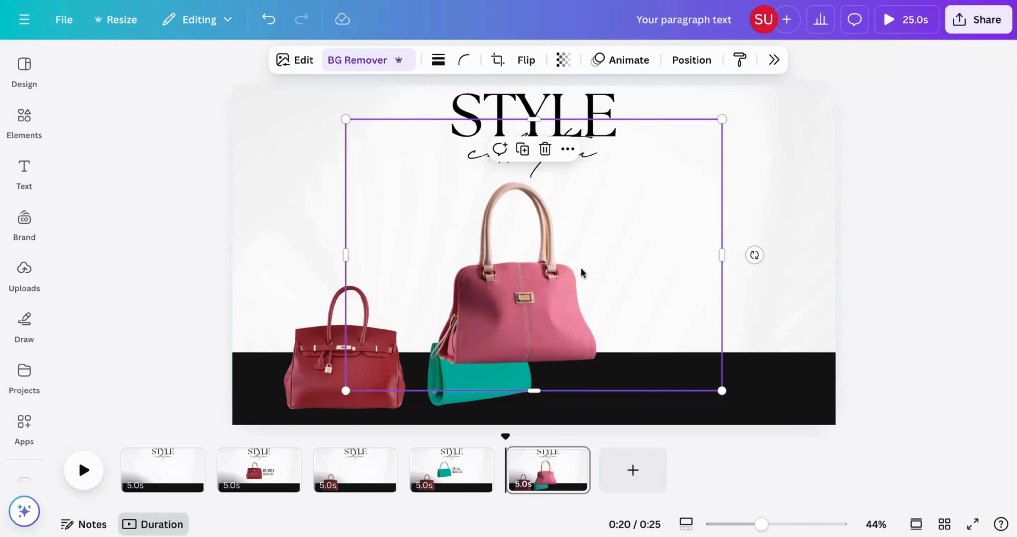
Crop the empty margins on all four sides of the pink handbag and shift it up and right
left_click_drag(721, 282, 616, 237)
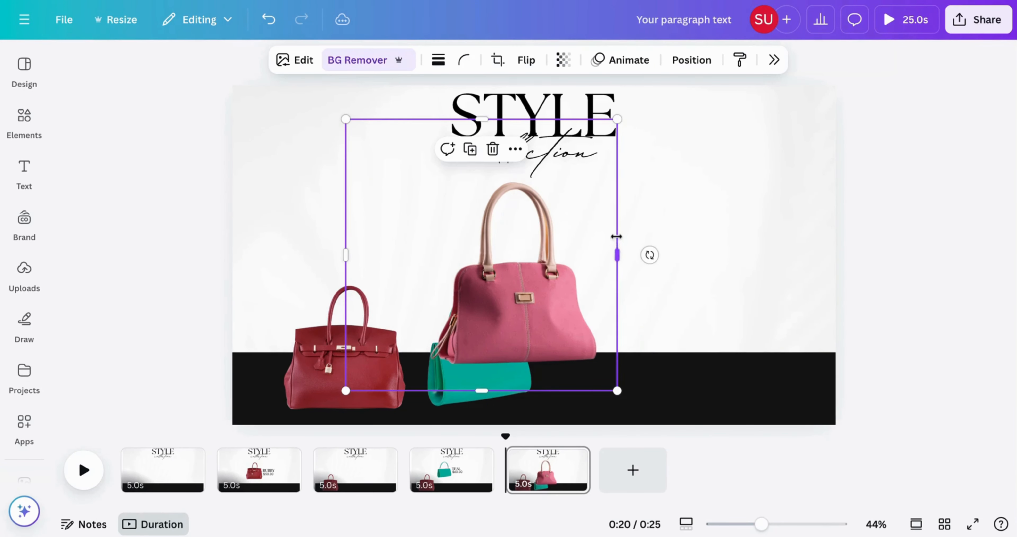
left_click_drag(447, 247, 497, 197)
left_click_drag(400, 180, 472, 209)
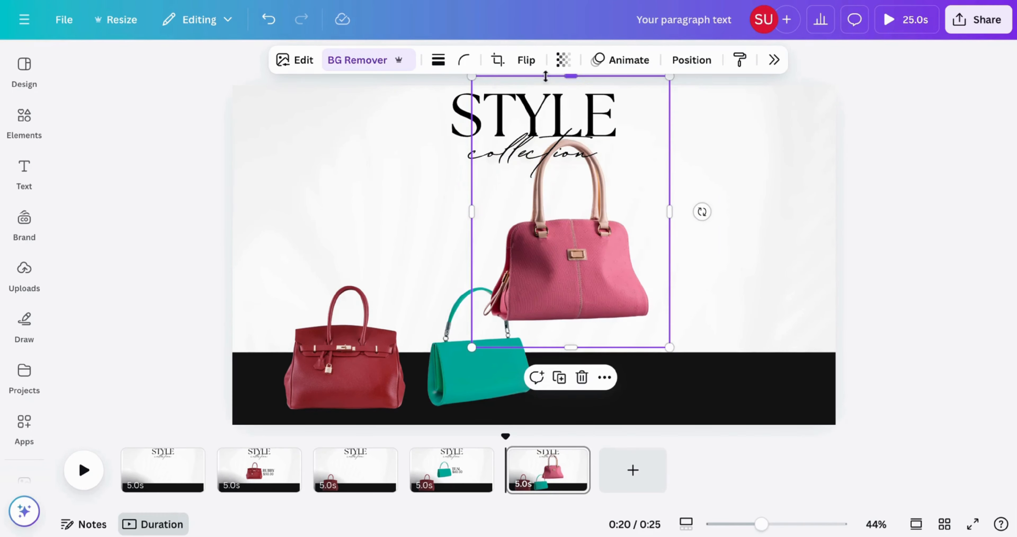
left_click_drag(557, 76, 557, 117)
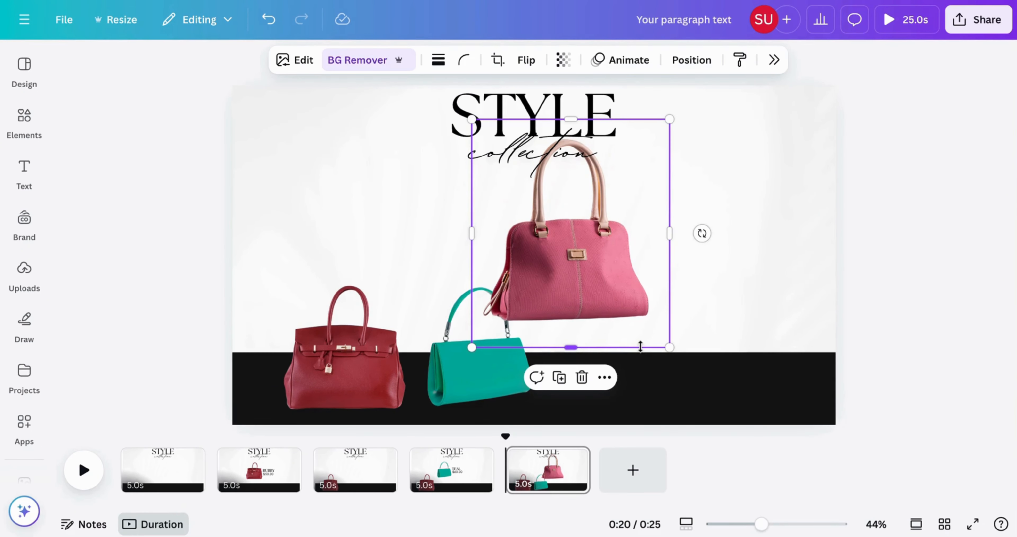
left_click_drag(640, 346, 636, 326)
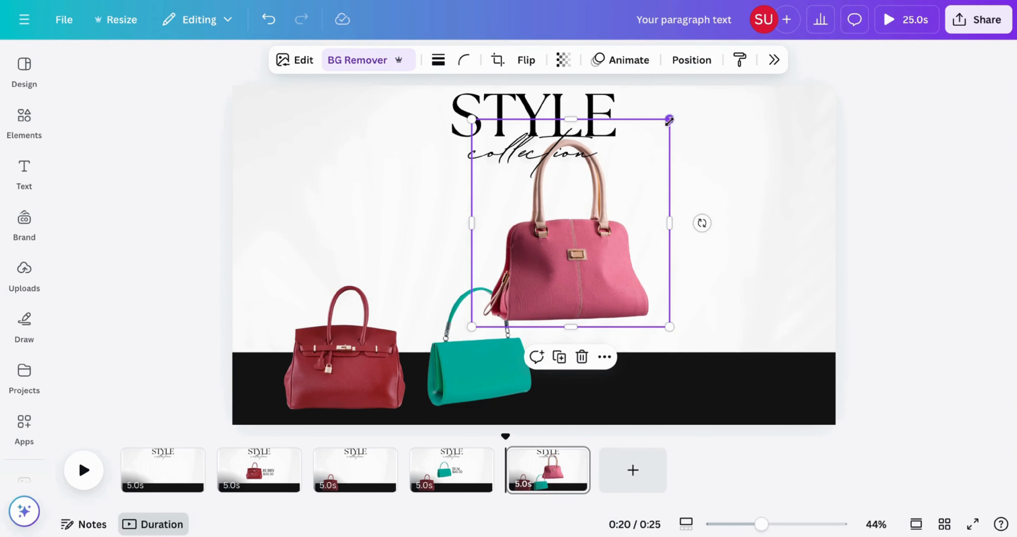
Shrink the pink handbag and tilt it counterclockwise, placing it right of center below the title
left_click_drag(670, 120, 620, 219)
left_click_drag(521, 284, 521, 256)
left_click_drag(534, 331, 568, 326)
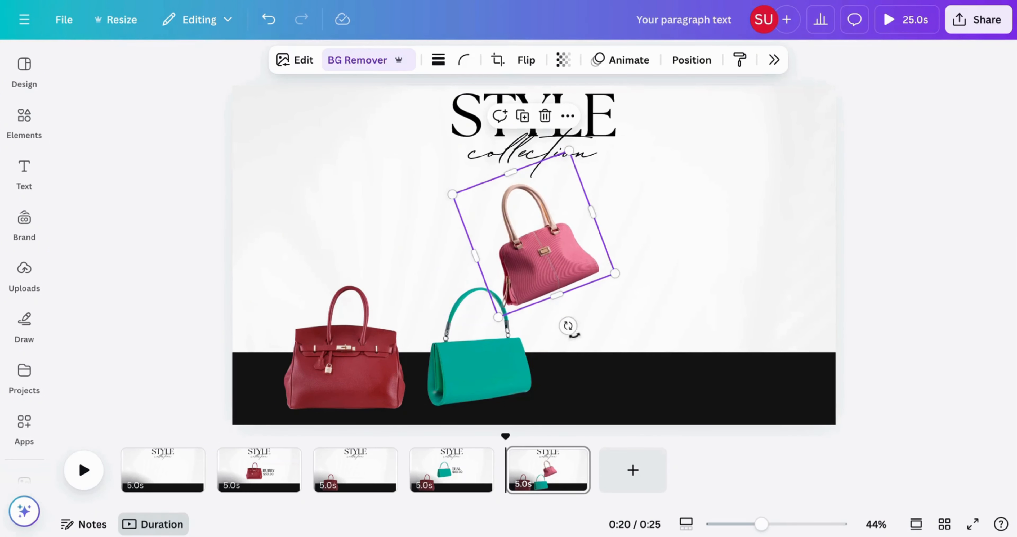
left_click_drag(509, 254, 570, 252)
Lower the teal and red handbags on the fifth page until their frames meet the page's bottom edge
left_click(480, 334)
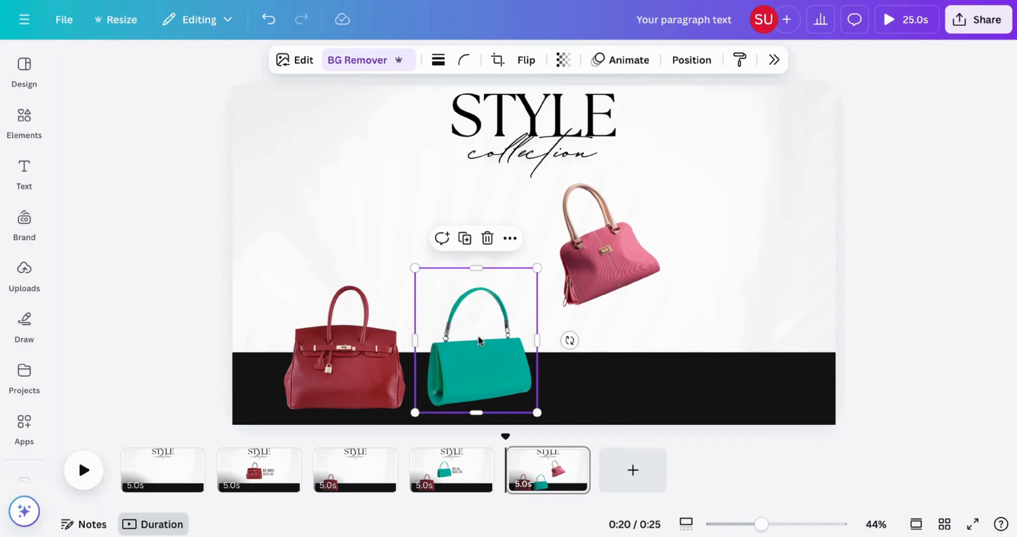
left_click_drag(480, 333, 478, 344)
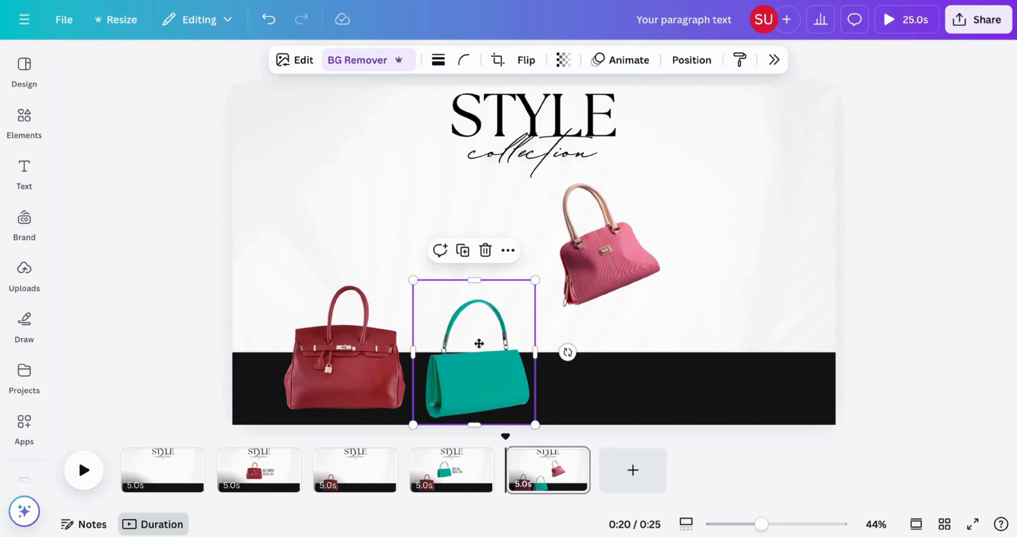
left_click(350, 347)
left_click_drag(350, 348, 350, 349)
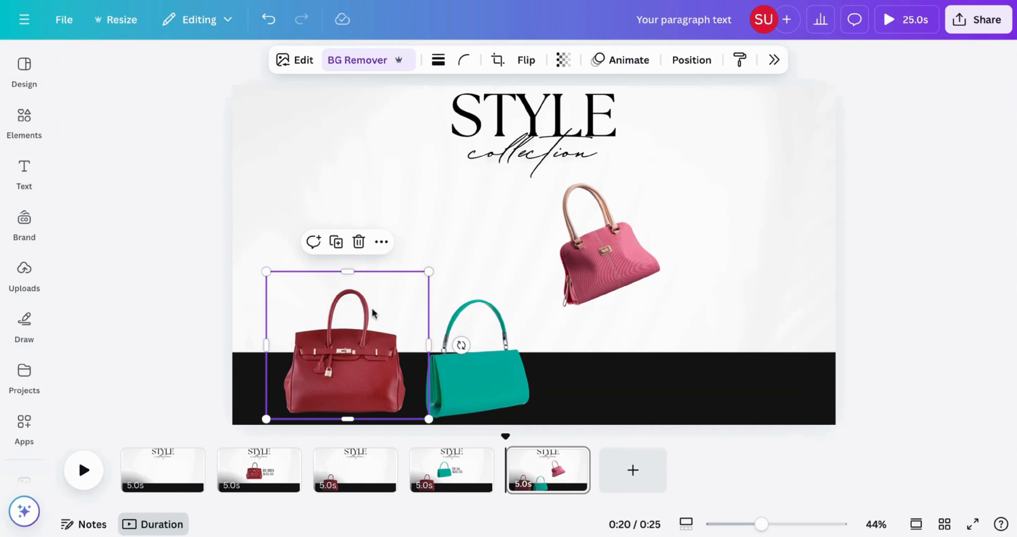
left_click_drag(380, 307, 380, 311)
left_click(427, 221)
Replace the red handbag on the fourth page with a copy of the lowered one from the fifth page
left_click(331, 353)
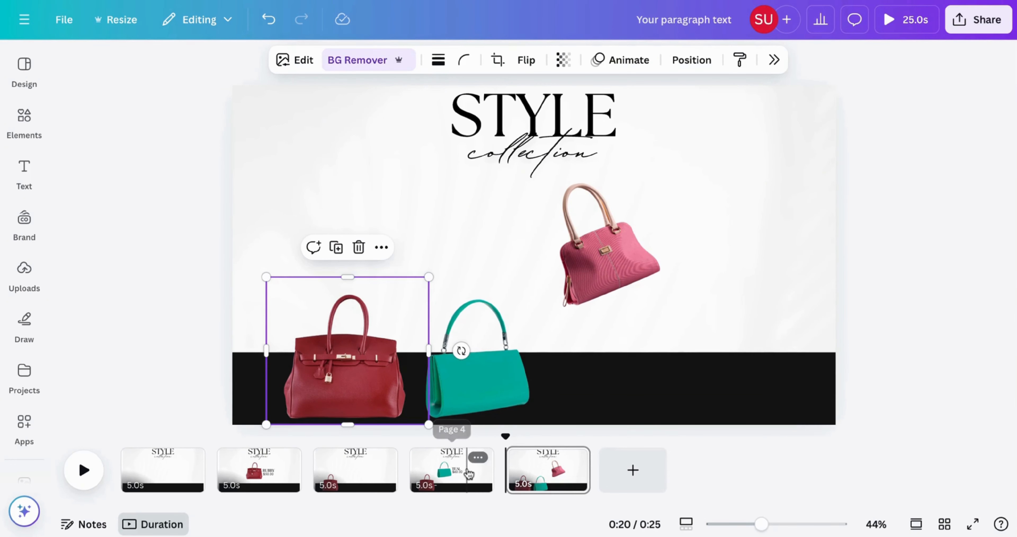
left_click(467, 473)
left_click(354, 382)
key("Delete")
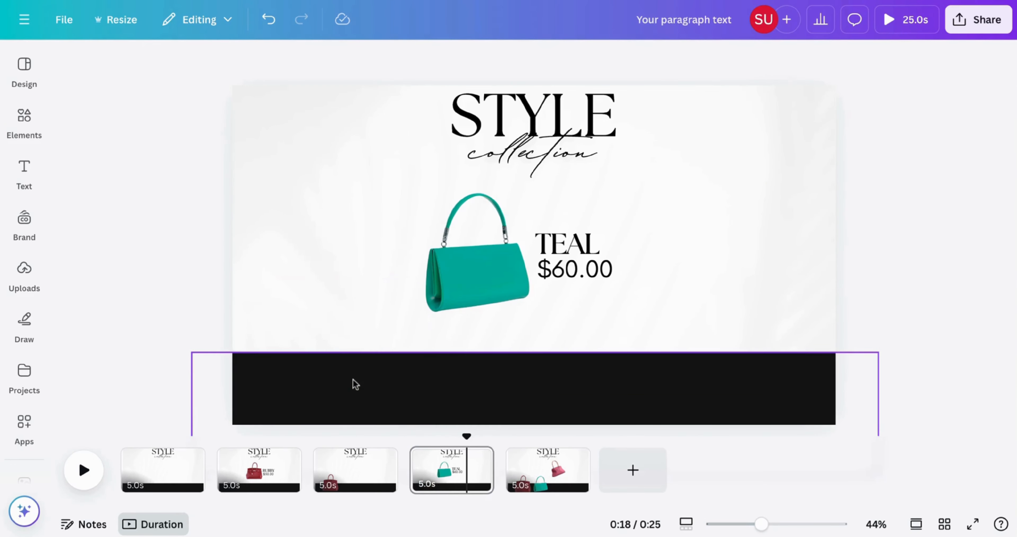
key("ctrl+z")
left_click(224, 369)
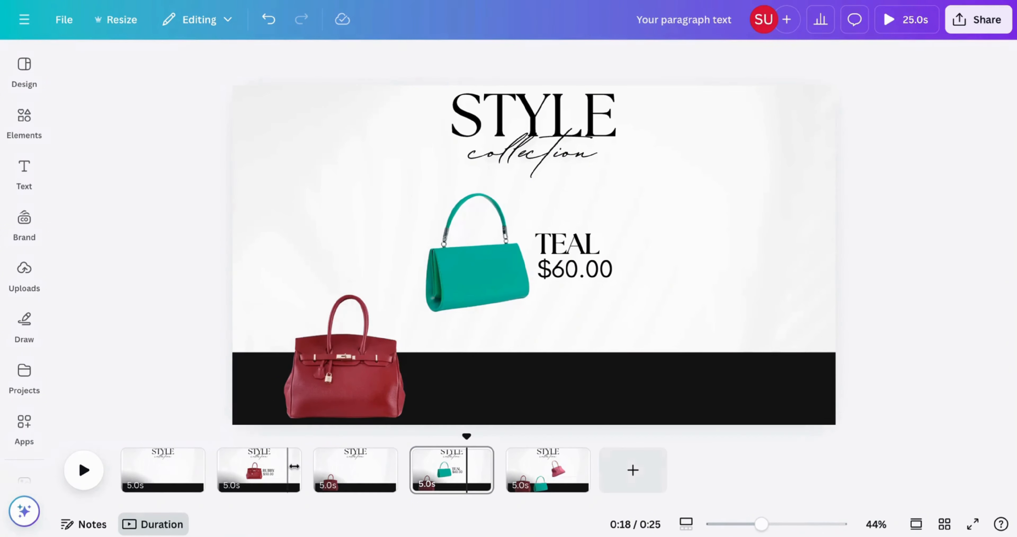
Replace the red handbag on the third page with the same lowered copy
left_click(345, 470)
left_click(330, 386)
key("Delete")
key("ctrl+z")
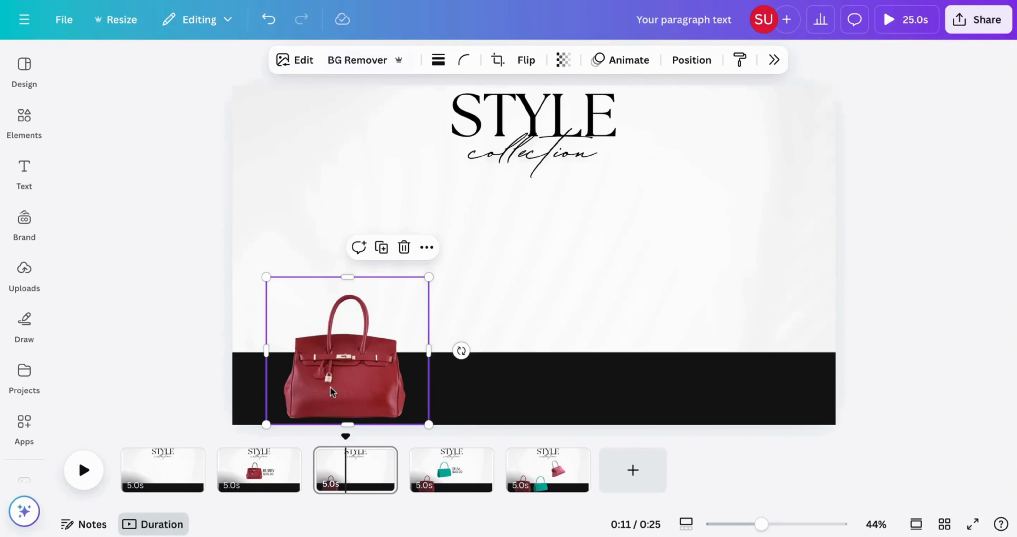
left_click(170, 402)
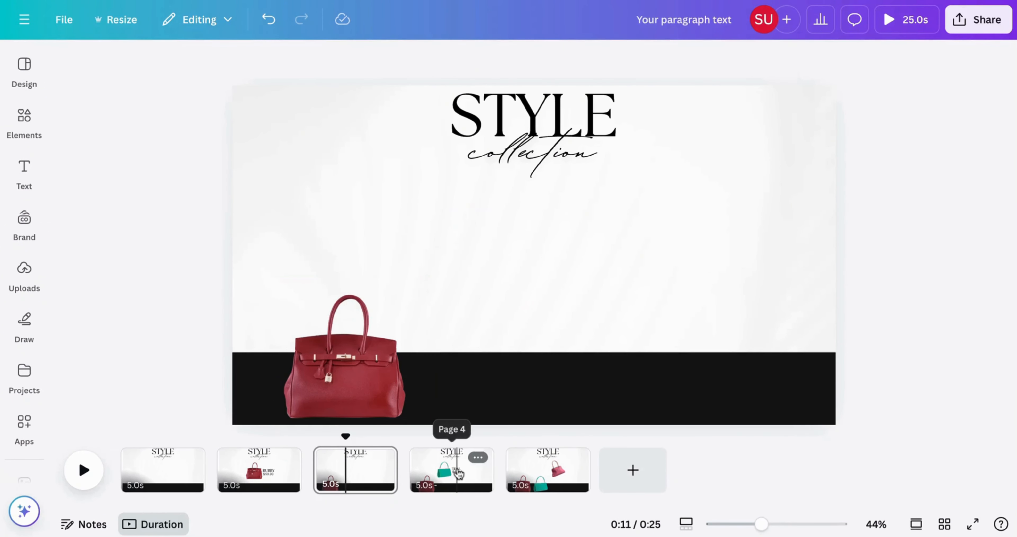
On the fifth page, tilt the pink handbag further counterclockwise and move it out of sight beyond the upper right edge
left_click(458, 472)
left_click(549, 470)
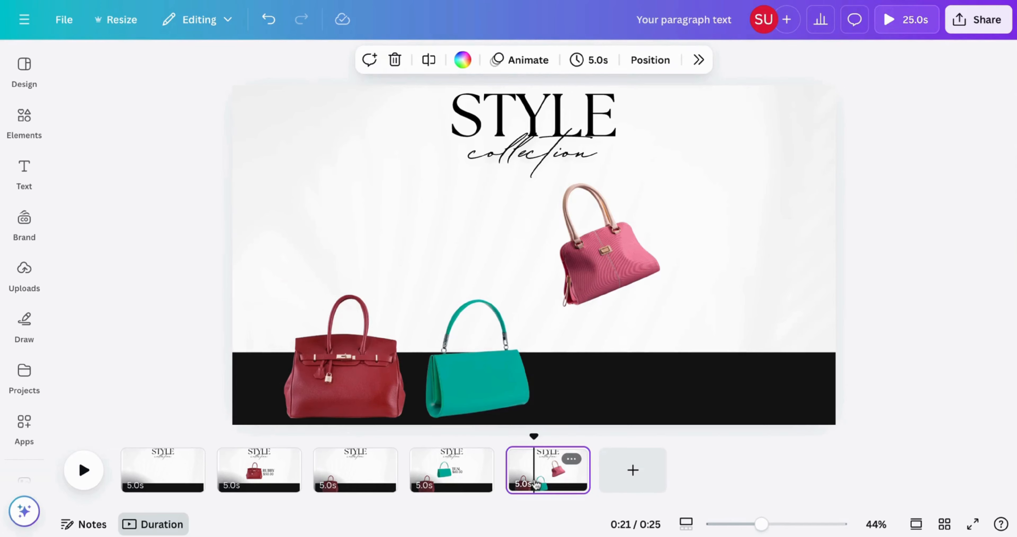
left_click(601, 292)
left_click_drag(592, 272, 824, 166)
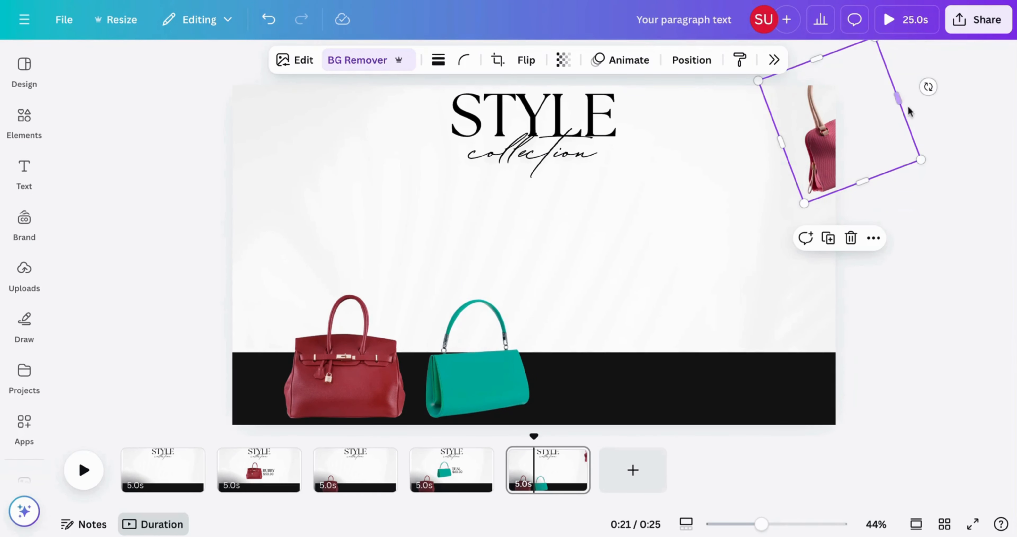
left_click_drag(927, 88, 909, 68)
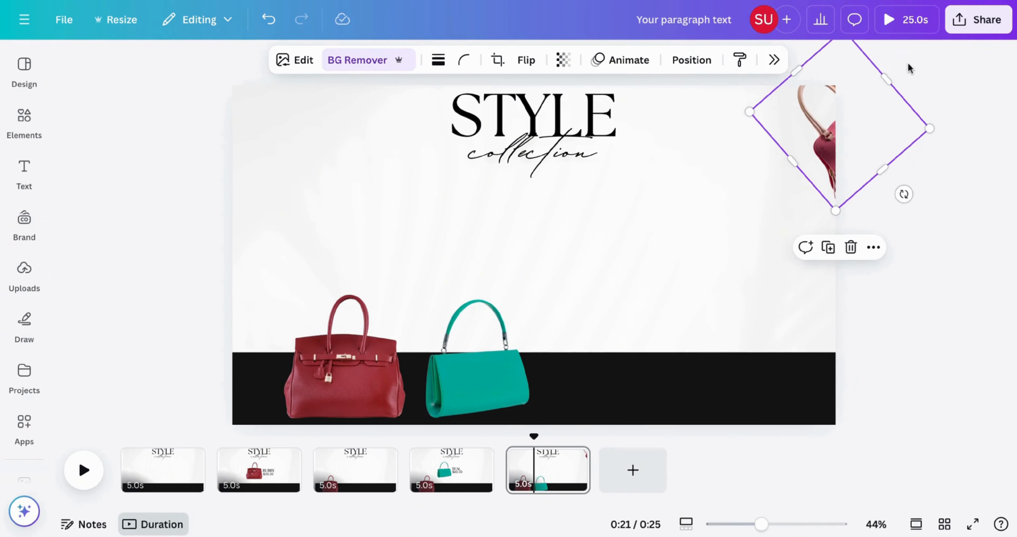
left_click_drag(818, 116, 853, 86)
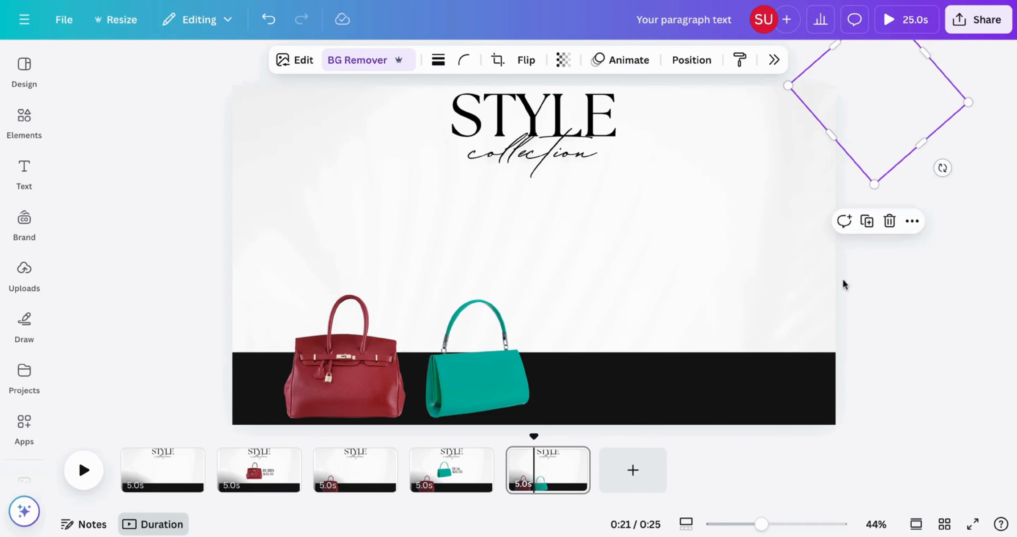
left_click(865, 305)
Duplicate the fifth page and, on the copy, bring the pink handbag below the title and rotate it upright
left_click(528, 484)
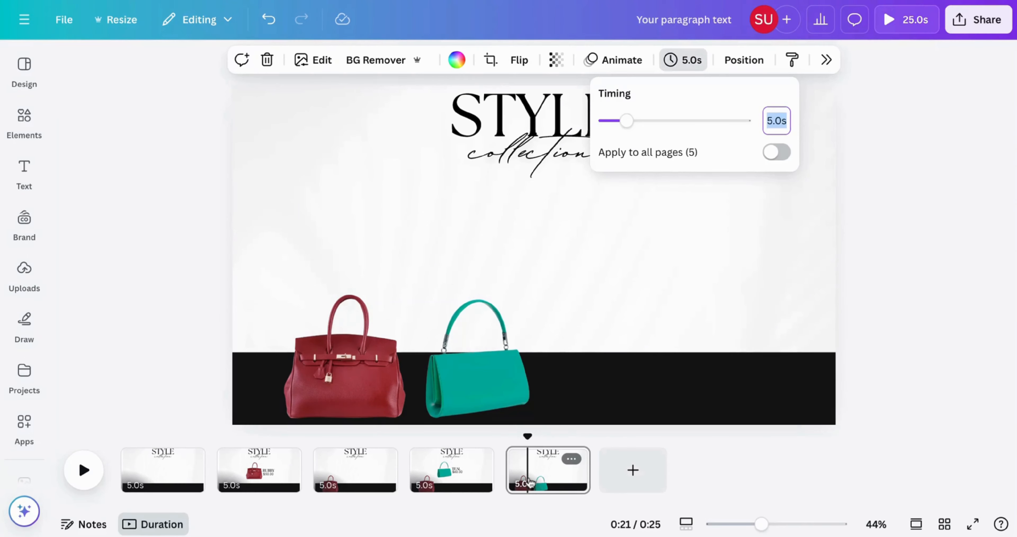
left_click(631, 300)
left_click(557, 470)
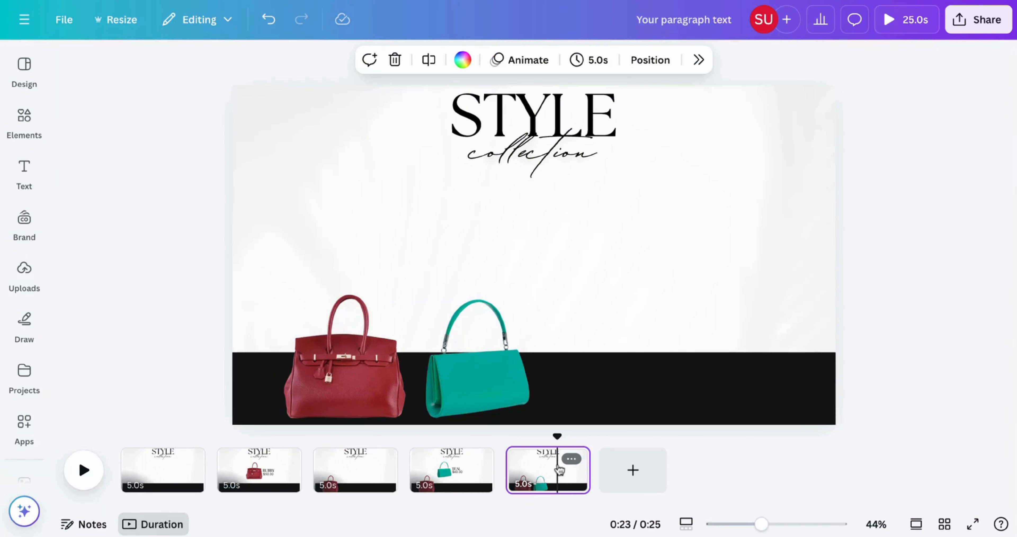
key("ctrl+d")
left_click(701, 261)
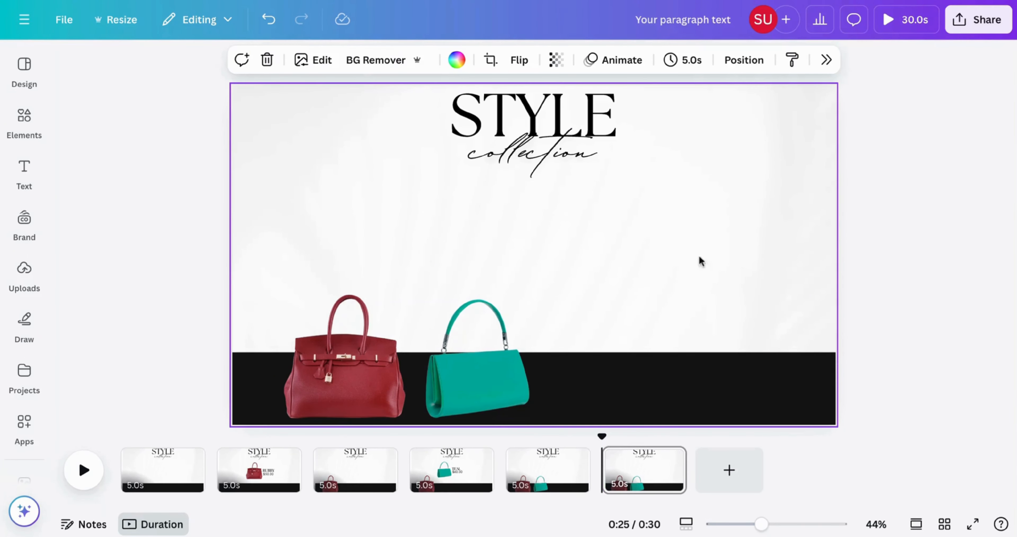
left_click_drag(835, 109, 559, 239)
left_click_drag(666, 297, 600, 300)
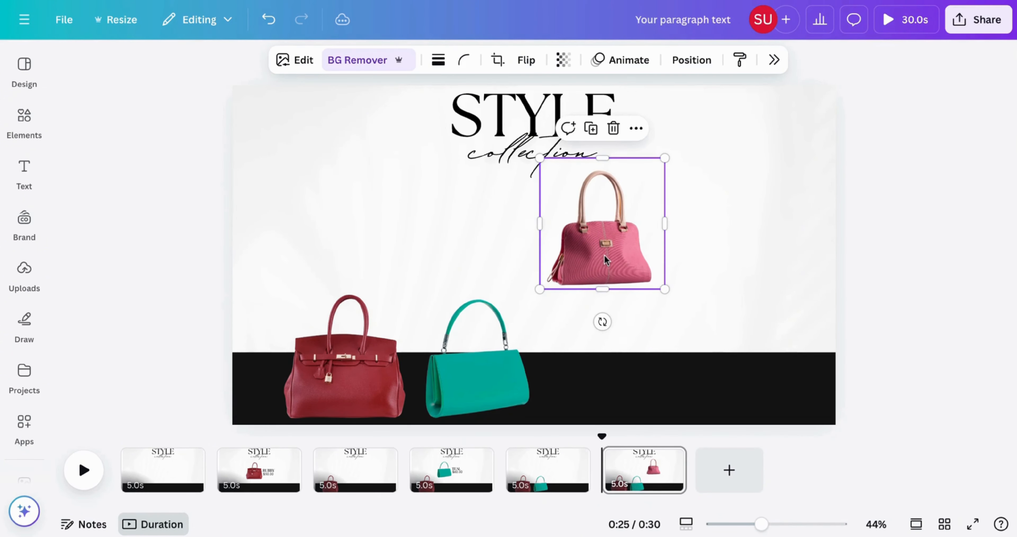
On the sixth page, move the pink handbag under the middle of the title and shrink the teal and red handbags on the black strip
left_click_drag(606, 256, 517, 261)
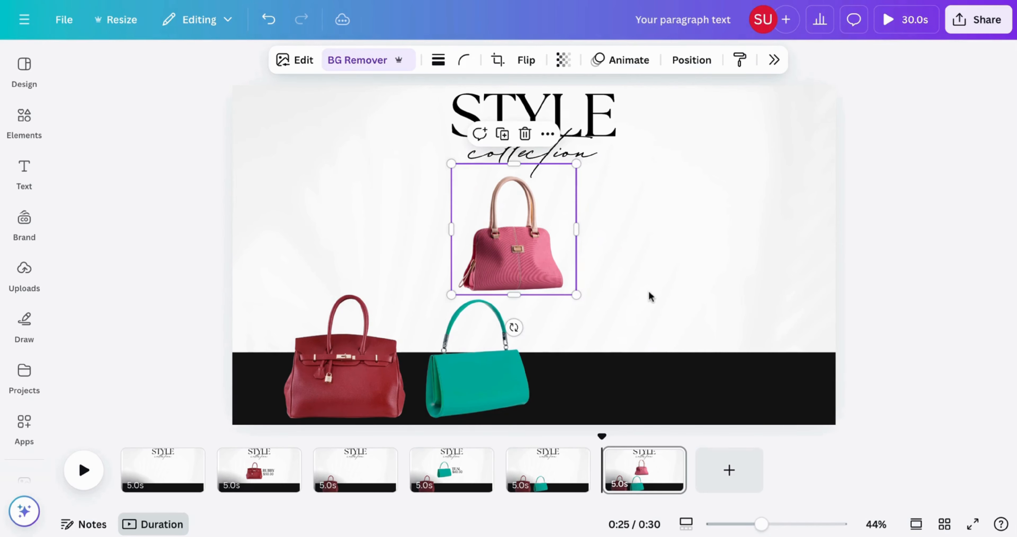
left_click(644, 299)
left_click(513, 347)
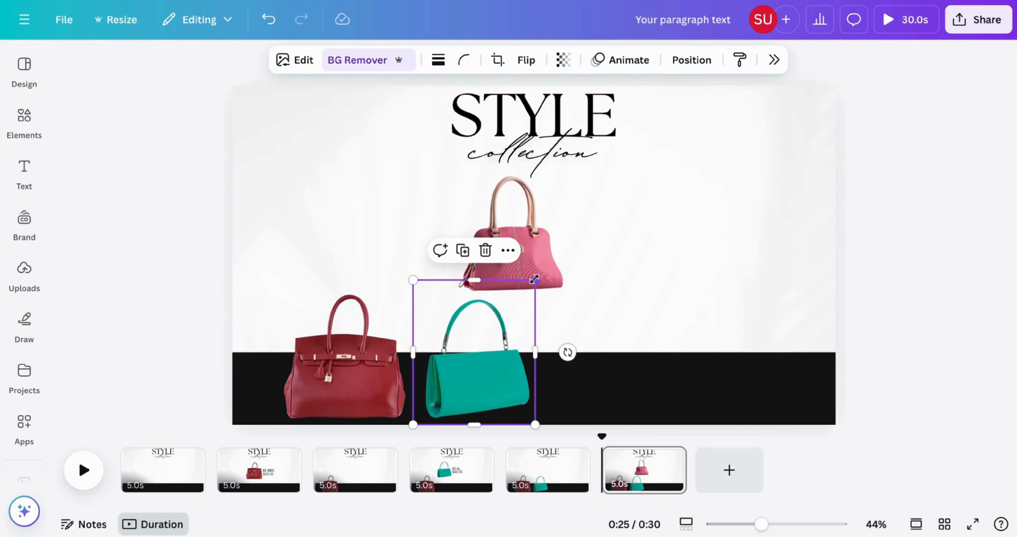
left_click_drag(535, 279, 523, 294)
left_click(397, 340)
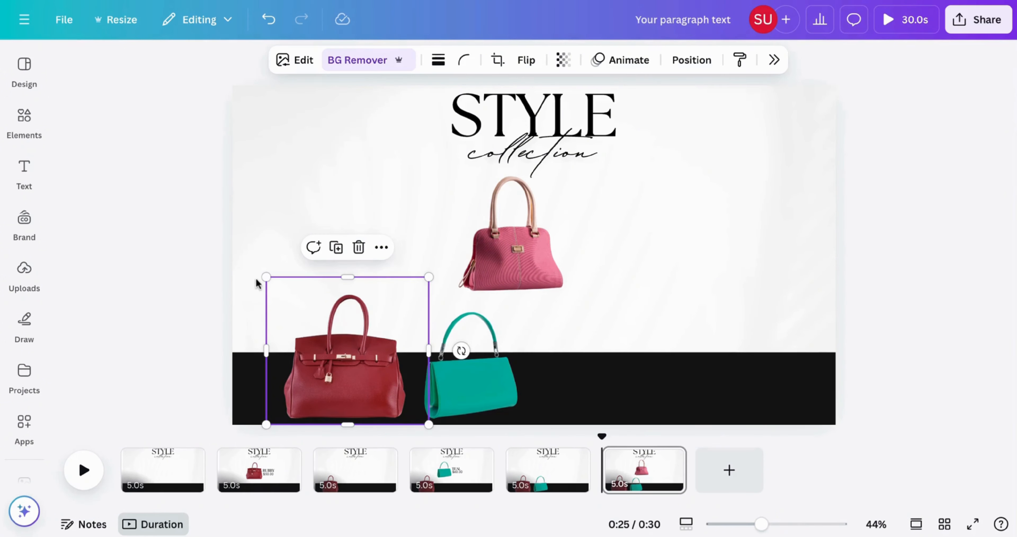
left_click_drag(262, 277, 268, 311)
left_click(511, 245)
left_click(357, 355)
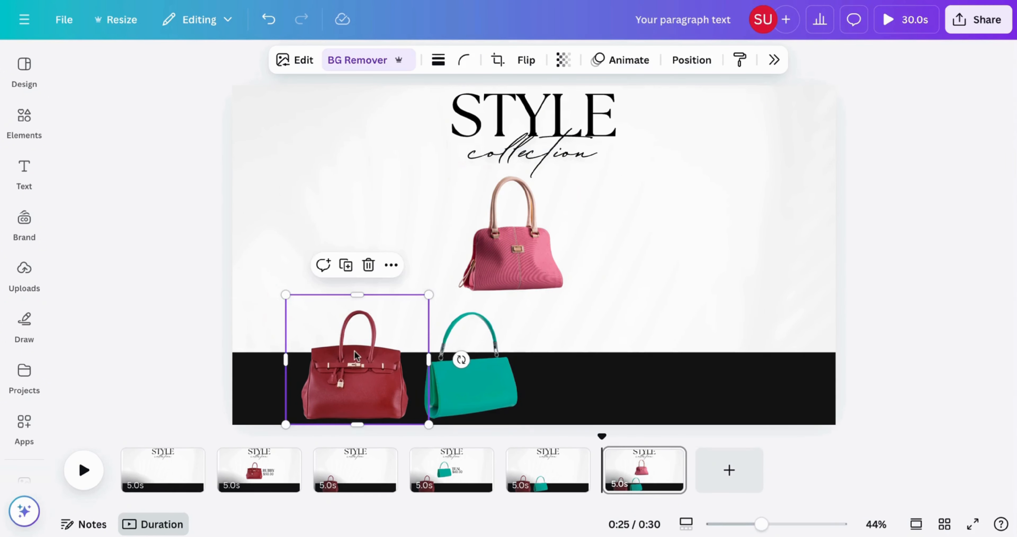
Replace the red and teal handbags on the fifth page with copies of the smaller ones from the sixth page
left_click(478, 336)
left_click(385, 357, "shift")
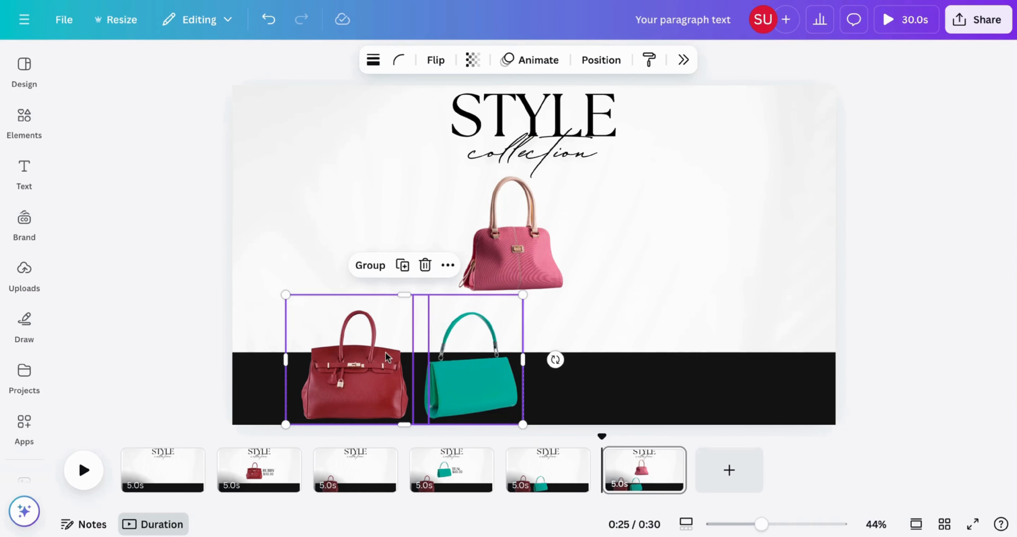
left_click(547, 470)
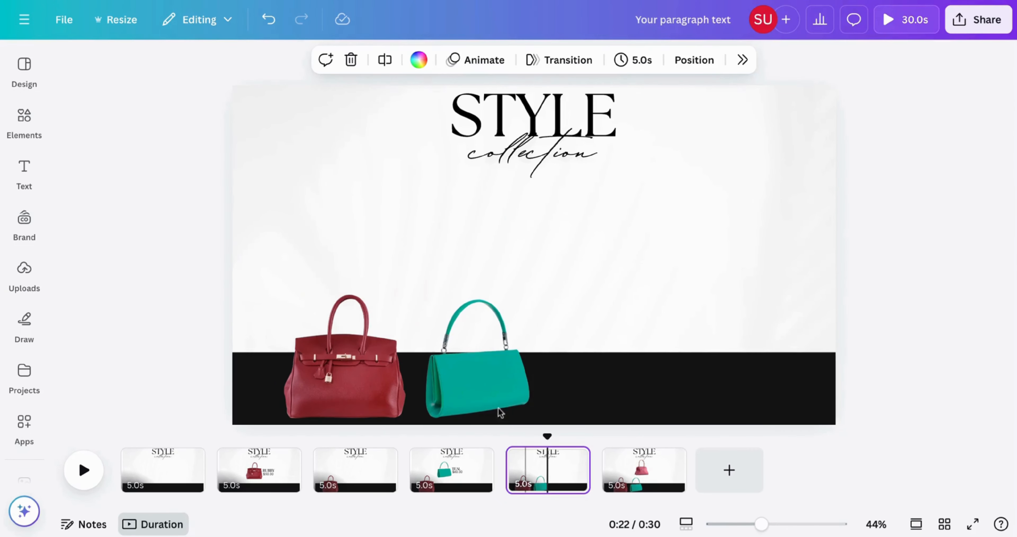
left_click(487, 402)
left_click(379, 355, "shift")
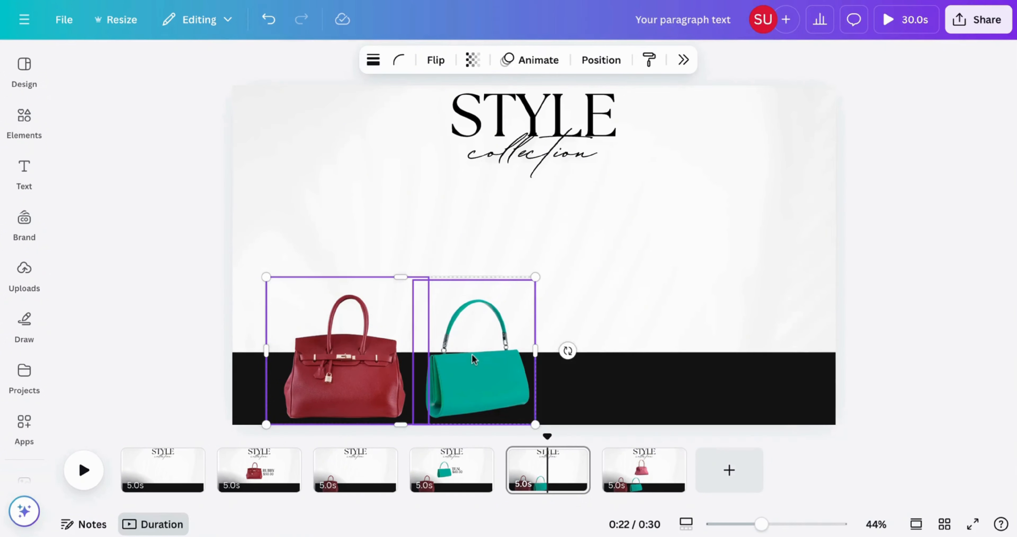
key("Delete")
key("ctrl+z")
left_click(613, 220)
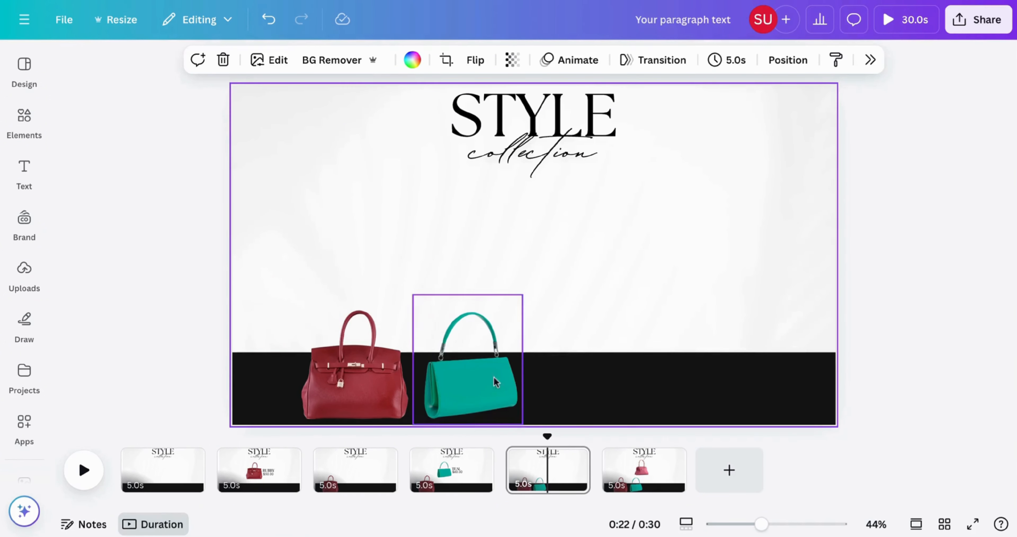
Paste the smaller red and teal handbags onto the fourth page and delete its larger red handbag
left_click(445, 482)
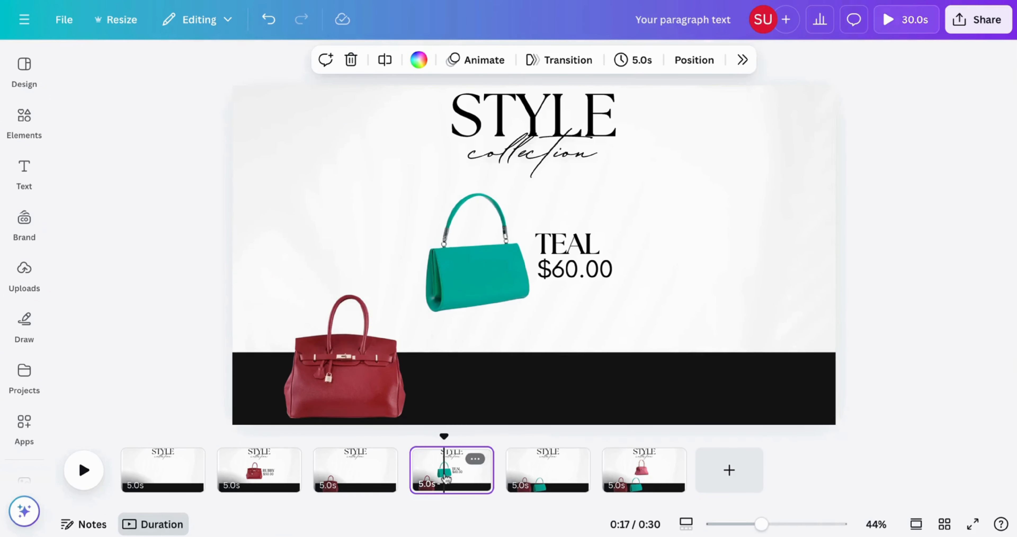
left_click(394, 395)
key("ctrl+v")
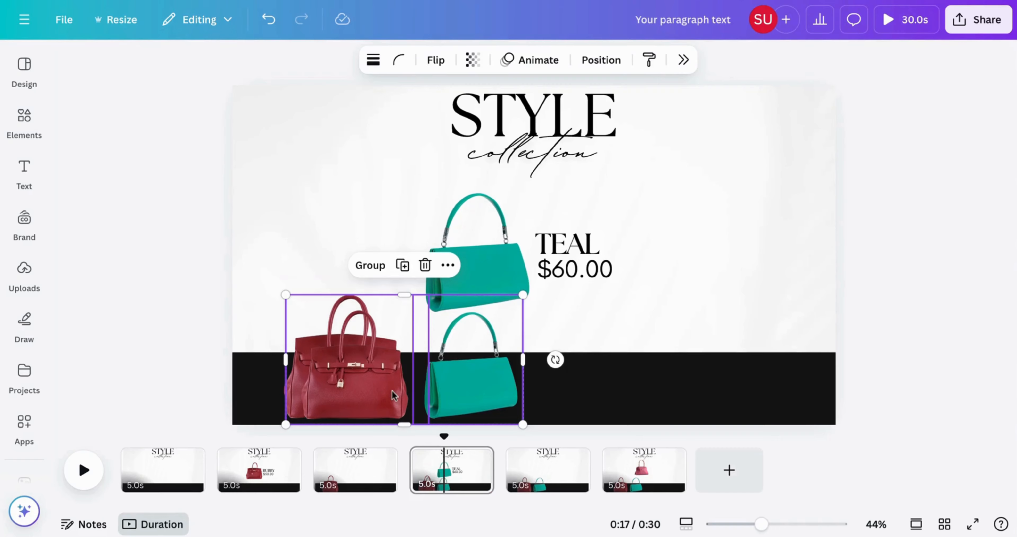
left_click(638, 231)
left_click(272, 358)
key("Delete")
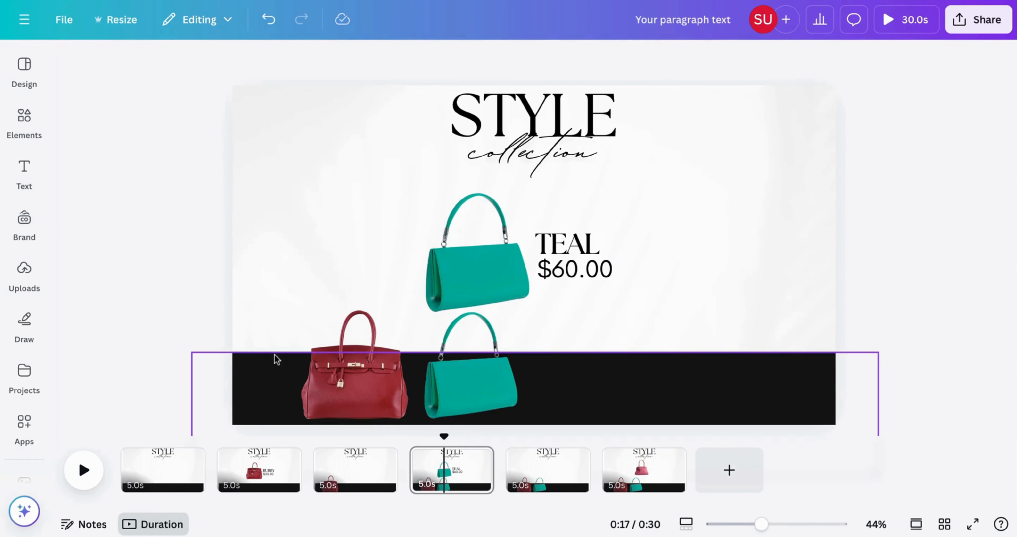
Replace the red handbag on the third page with the smaller copy and remove the teal handbag pasted along with it
left_click(361, 470)
left_click(359, 398)
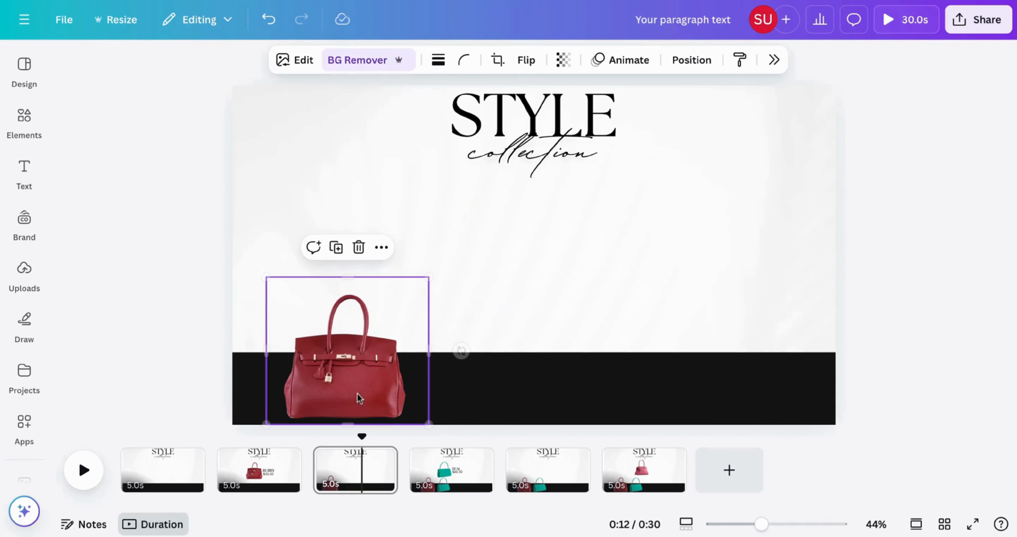
key("ctrl+v")
left_click(602, 266)
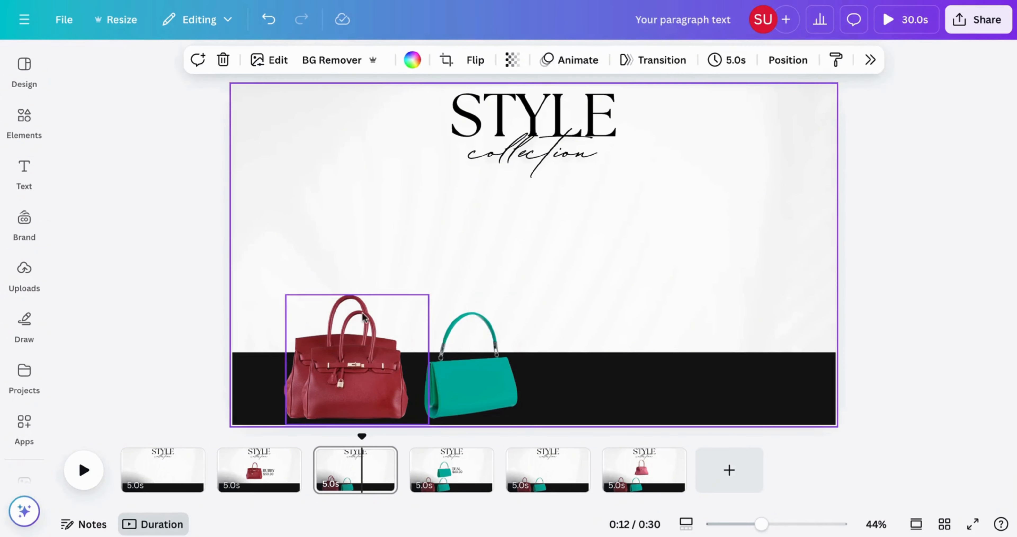
left_click(279, 350)
key("Delete")
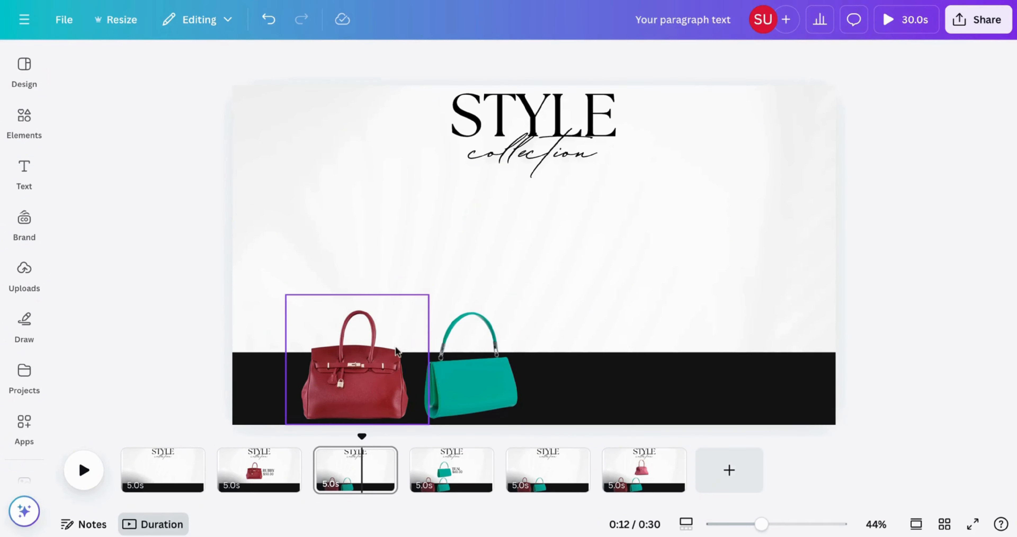
left_click(453, 353)
key("Delete")
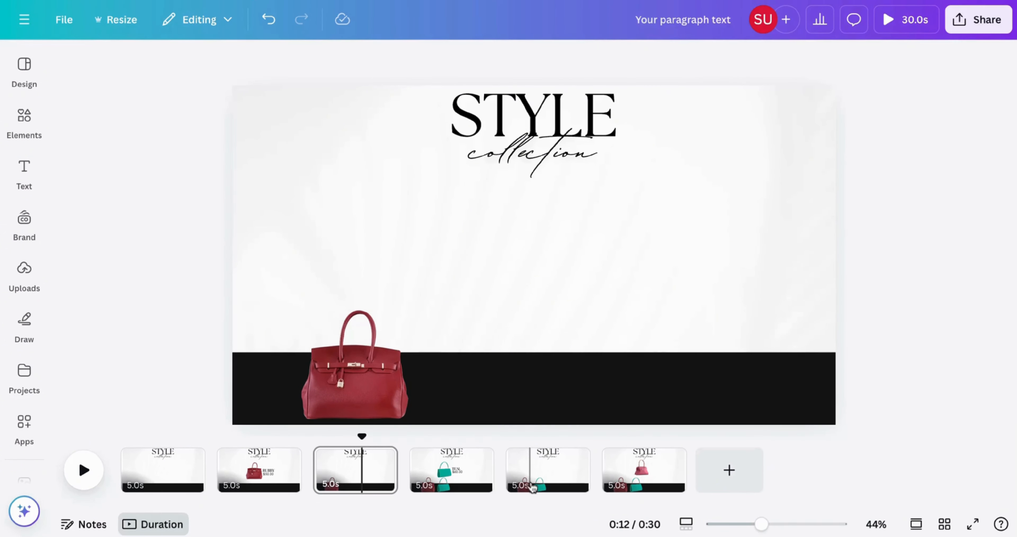
left_click(543, 480)
left_click(465, 321)
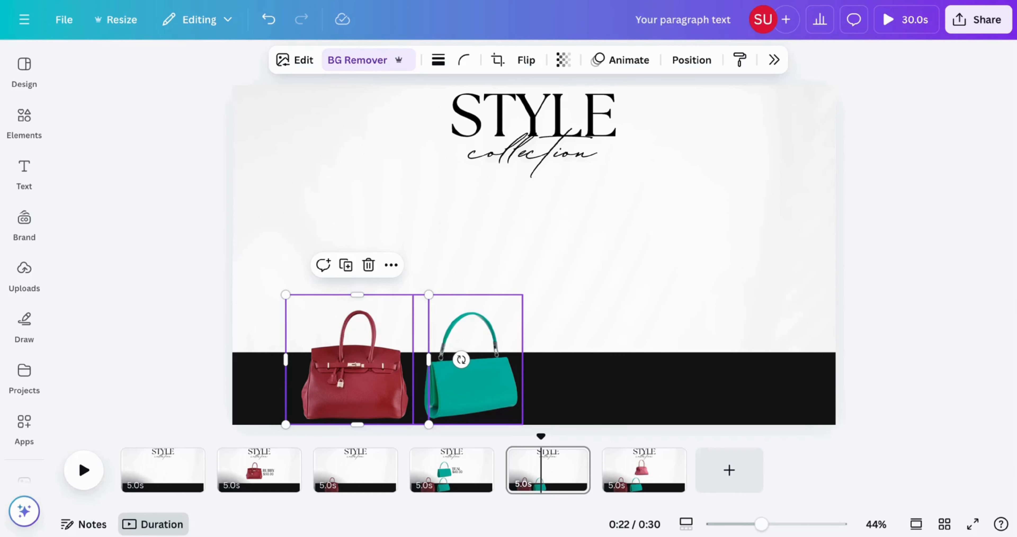
left_click(486, 312)
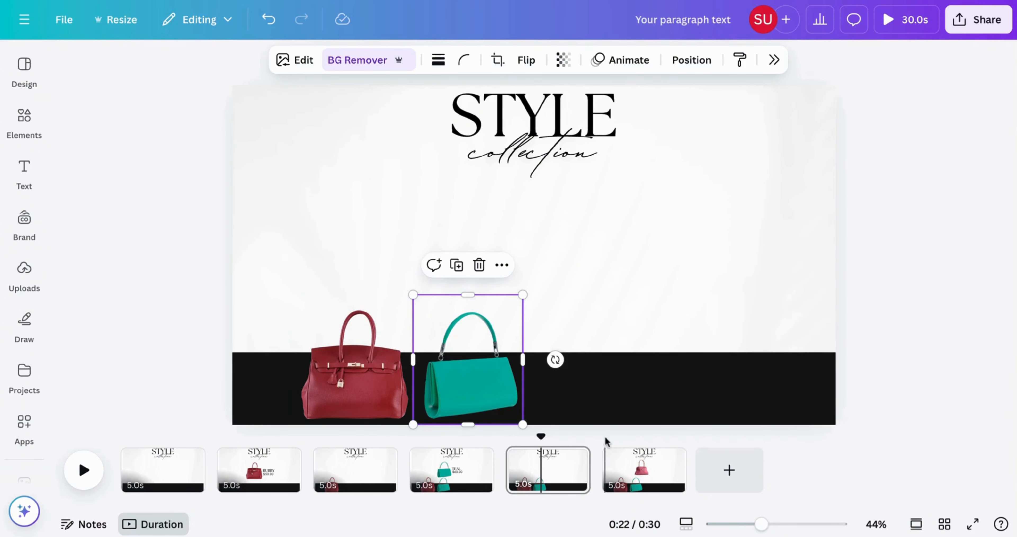
left_click(632, 468)
left_click(555, 264)
left_click(709, 248)
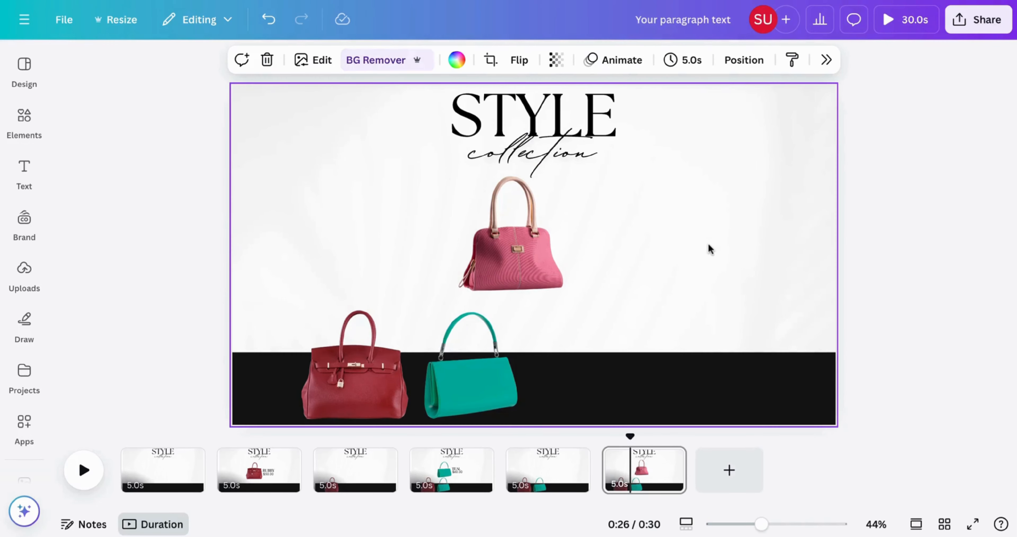
Copy the TEAL and $60.00 texts from the fourth page to the sixth page and place them beside the pink handbag
left_click(463, 460)
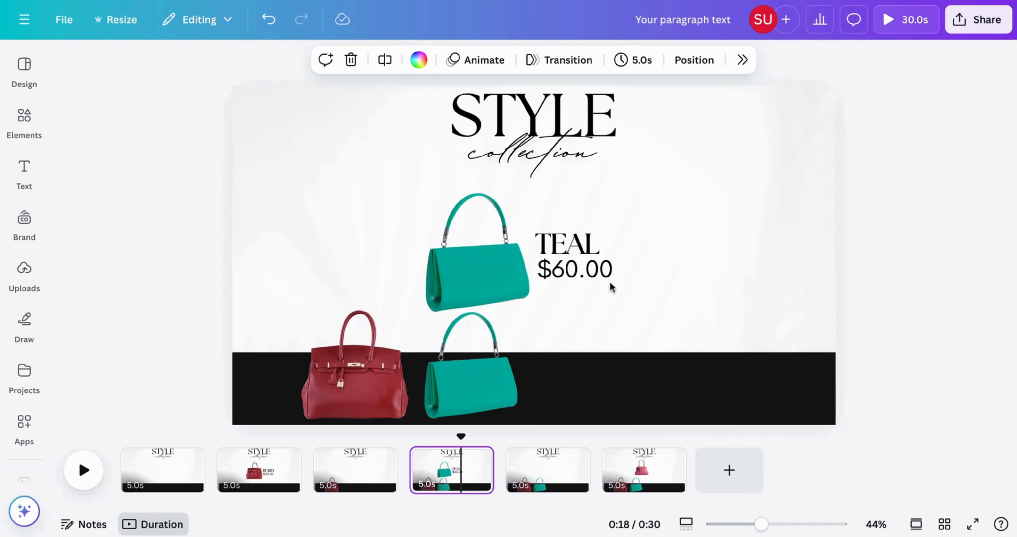
left_click(600, 272)
left_click(676, 275)
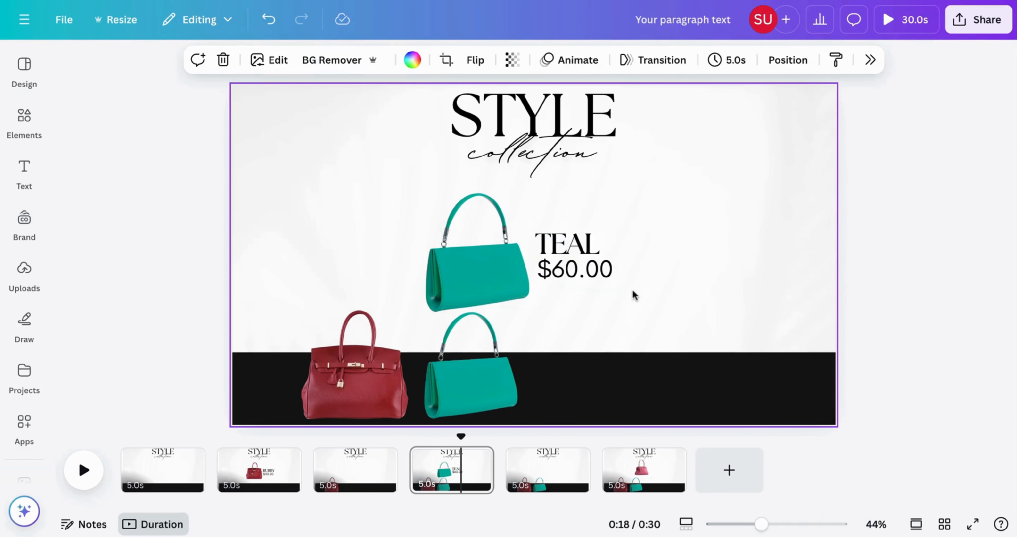
left_click_drag(635, 296, 593, 239)
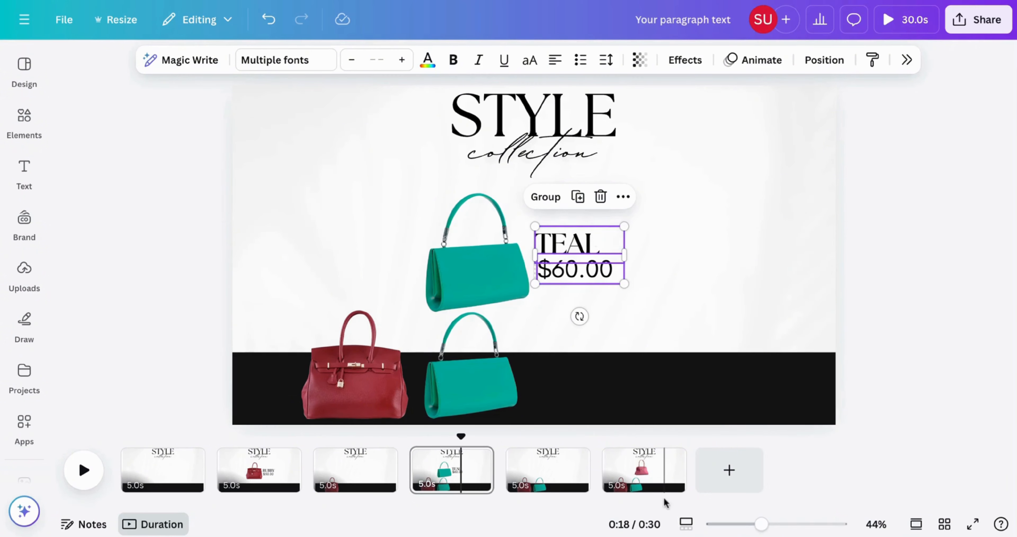
left_click(648, 468)
key("ctrl+v")
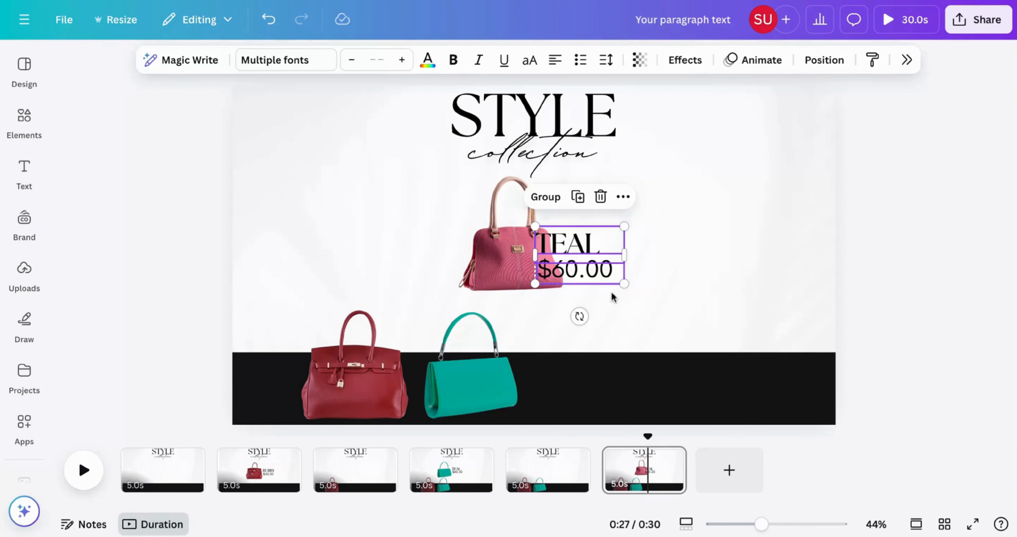
left_click_drag(580, 267, 613, 265)
Shift the pink handbag and its name and price texts slightly left so they sit together below the title
left_click(524, 250)
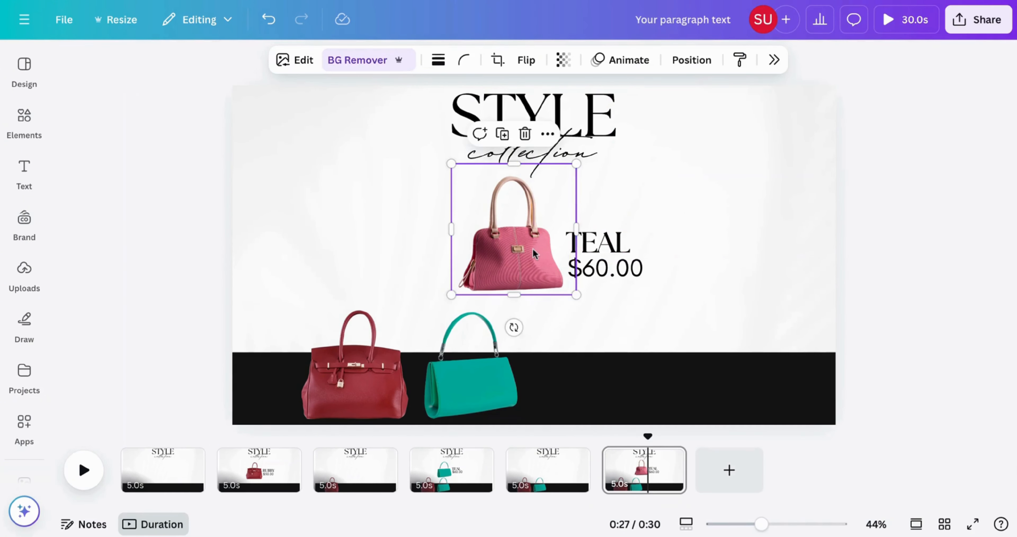
left_click_drag(524, 250, 524, 251)
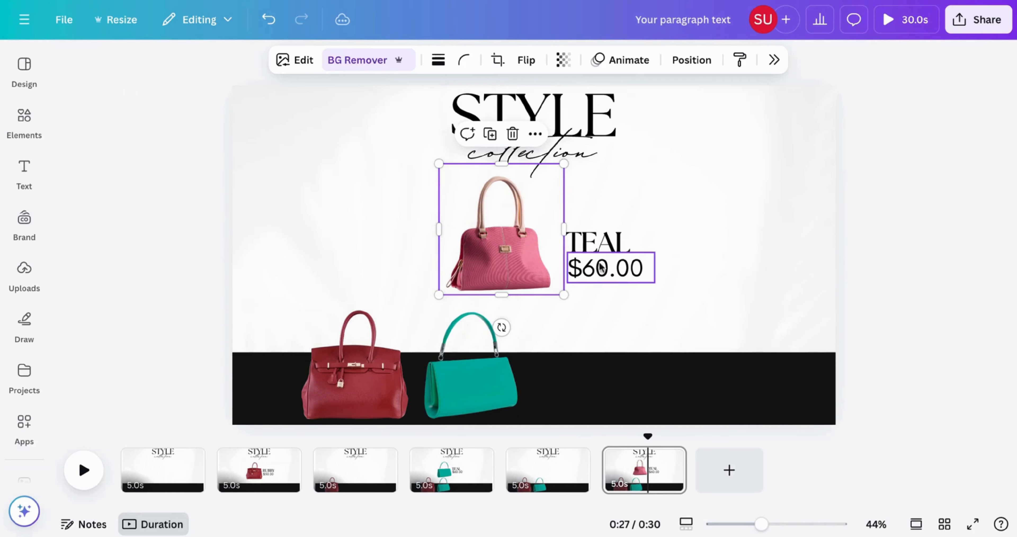
left_click(618, 302)
left_click_drag(618, 300, 582, 231)
left_click(731, 227)
Change the pink handbag's name text to PINK and its price to $70.00
double_click(583, 242)
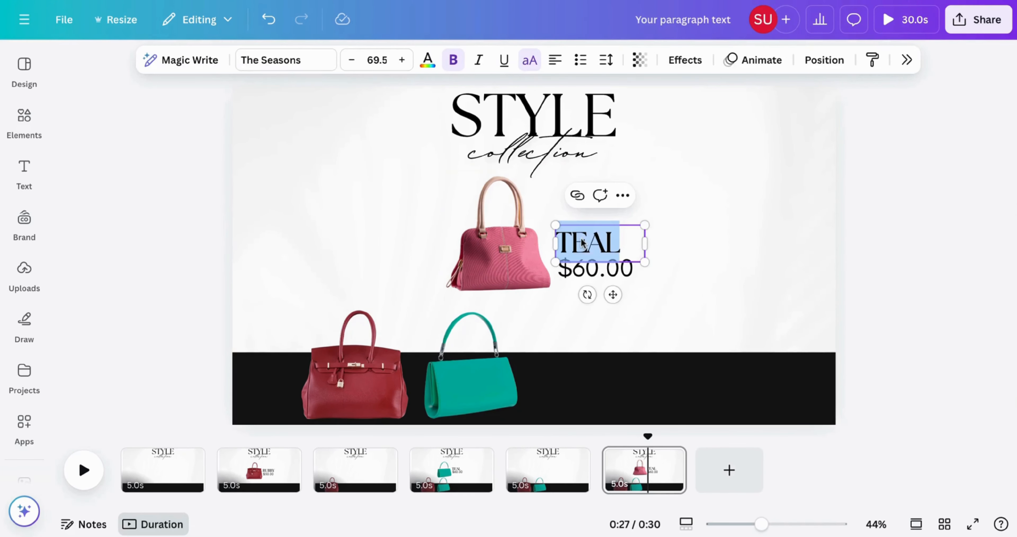
type("PINK")
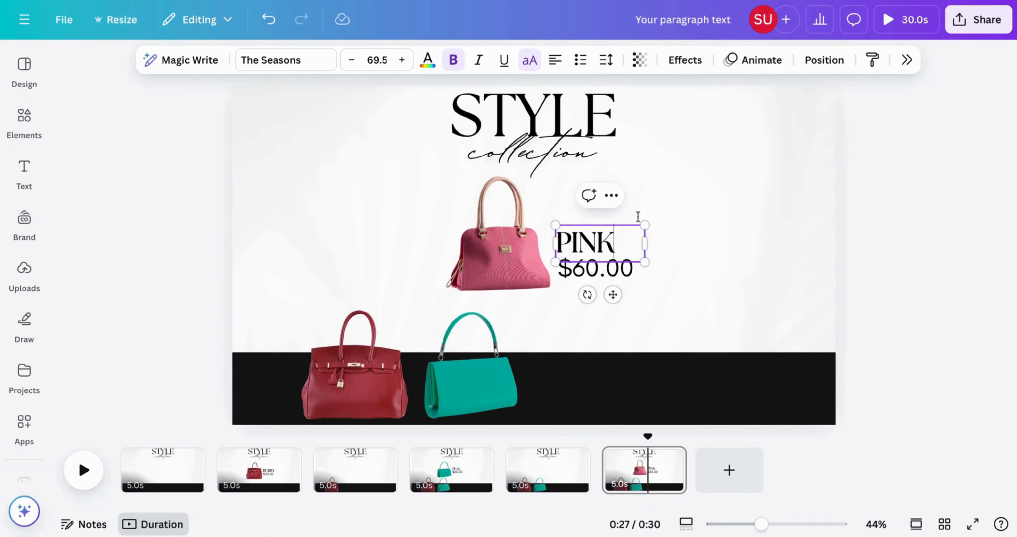
left_click(843, 185)
double_click(633, 268)
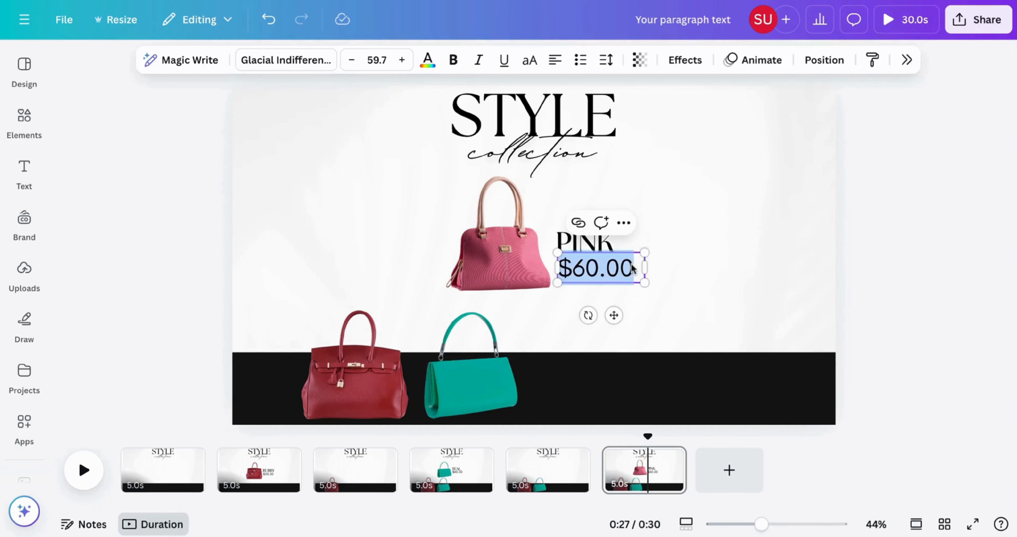
left_click(594, 272)
key("BackSpace")
type("7")
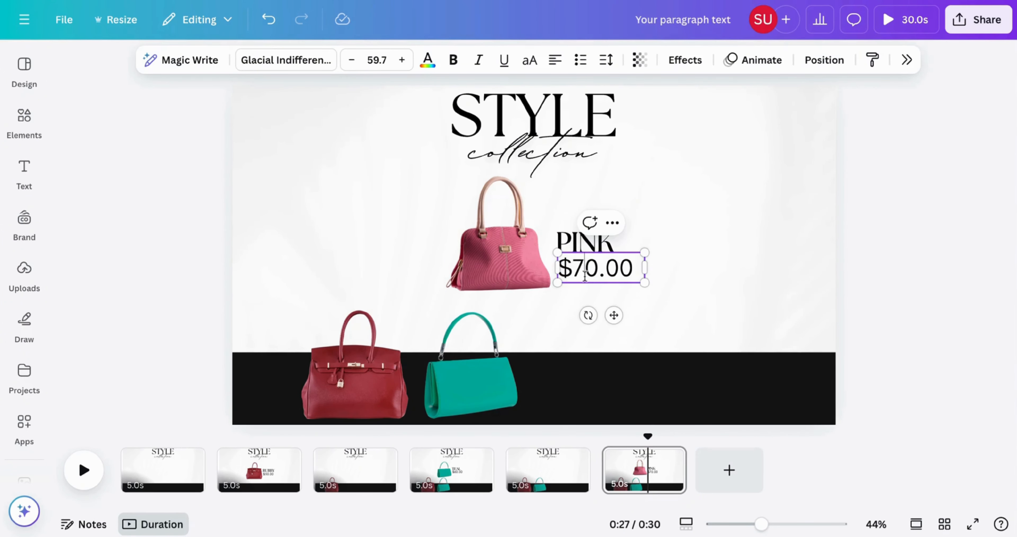
left_click(695, 252)
Duplicate the sixth page with the pink handbag's name and price
left_click(625, 483)
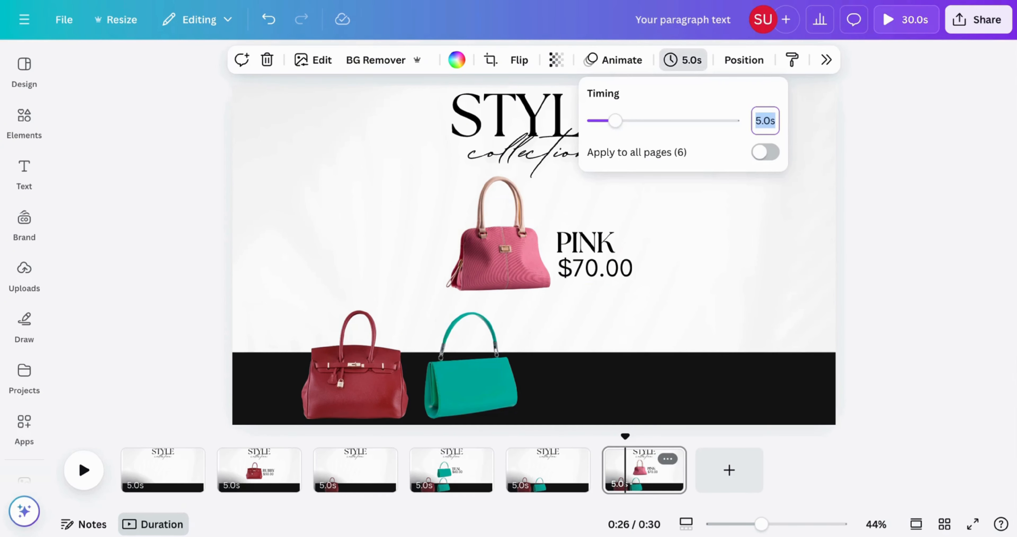
left_click(688, 357)
left_click(650, 476)
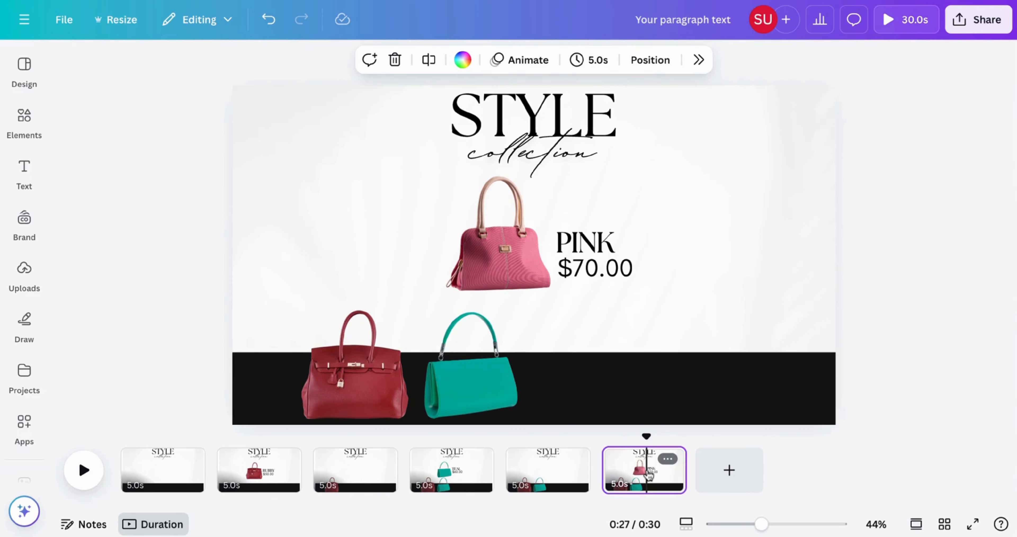
key("ctrl+d")
left_click(666, 226)
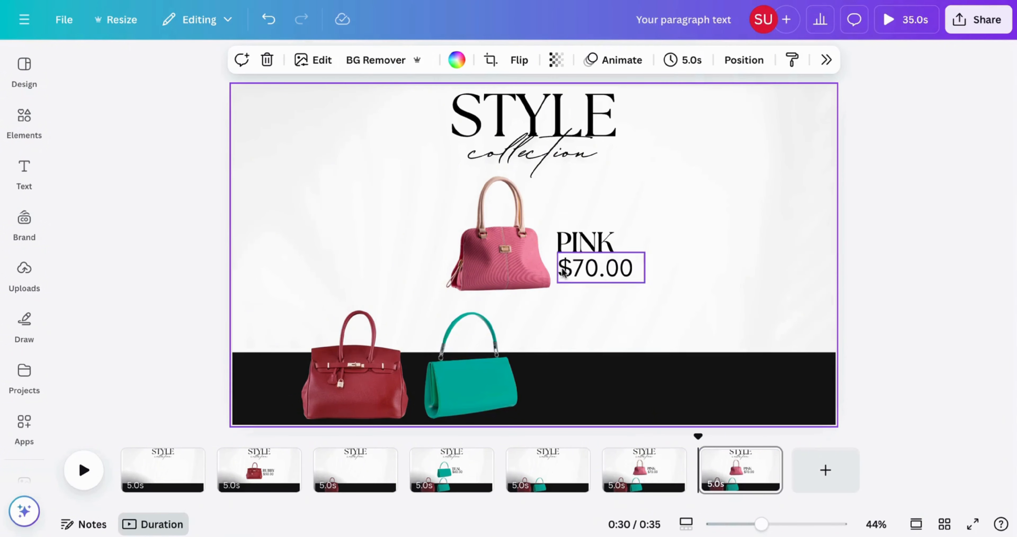
On the new seventh page, line up the pink handbag beside the teal one on the black strip and delete the PINK and $70.00 texts
left_click(503, 255)
left_click_drag(503, 253, 596, 382)
left_click(675, 336)
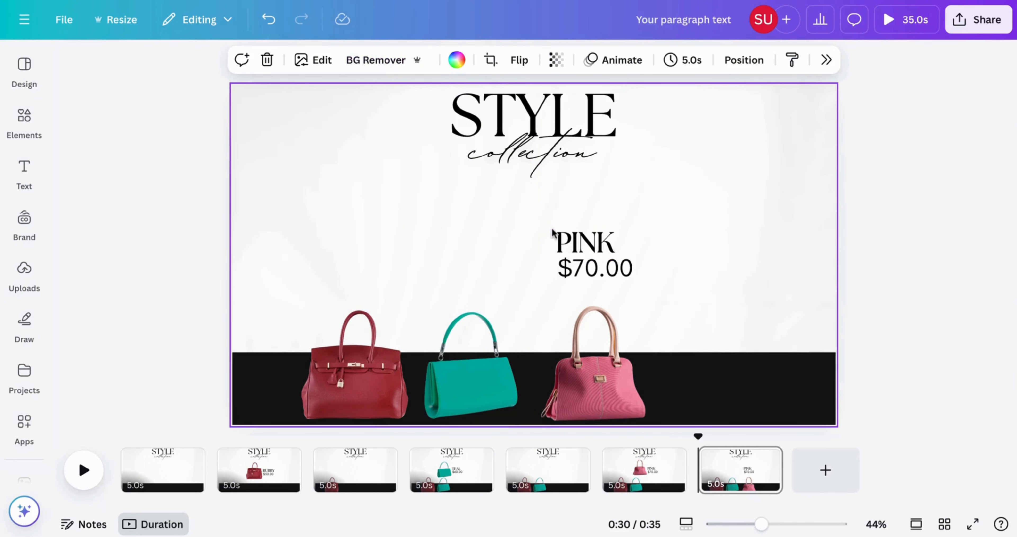
left_click_drag(558, 233, 632, 267)
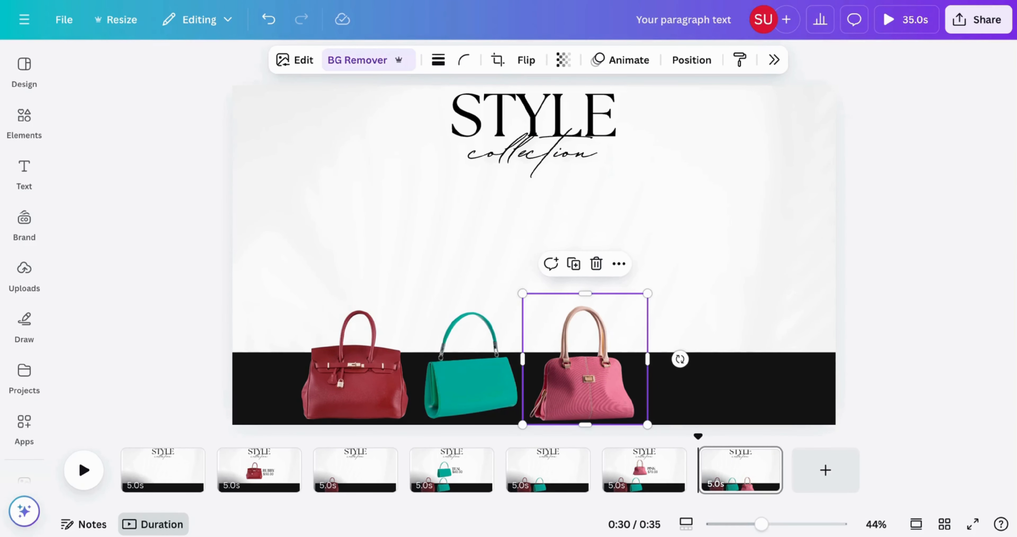
left_click(339, 232)
Add the blue handbag photo with the shoulder strap to the seventh page and remove its background
left_click(44, 129)
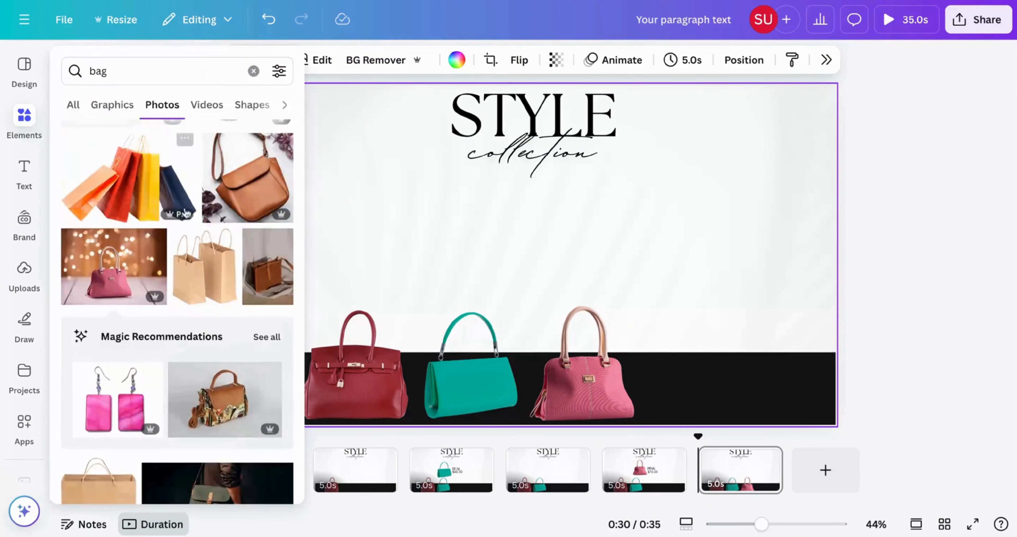
scroll(234, 285, "down", 10)
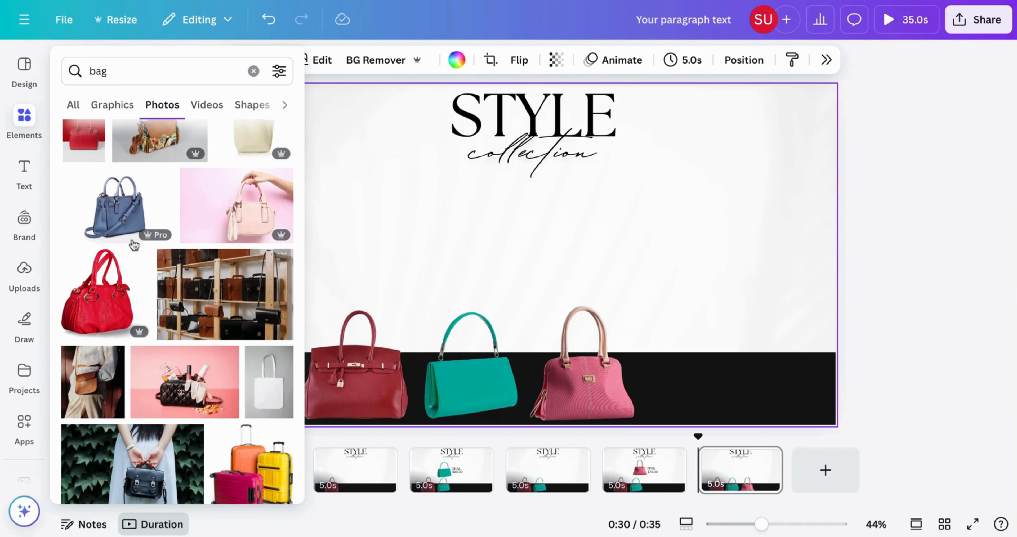
left_click(126, 219)
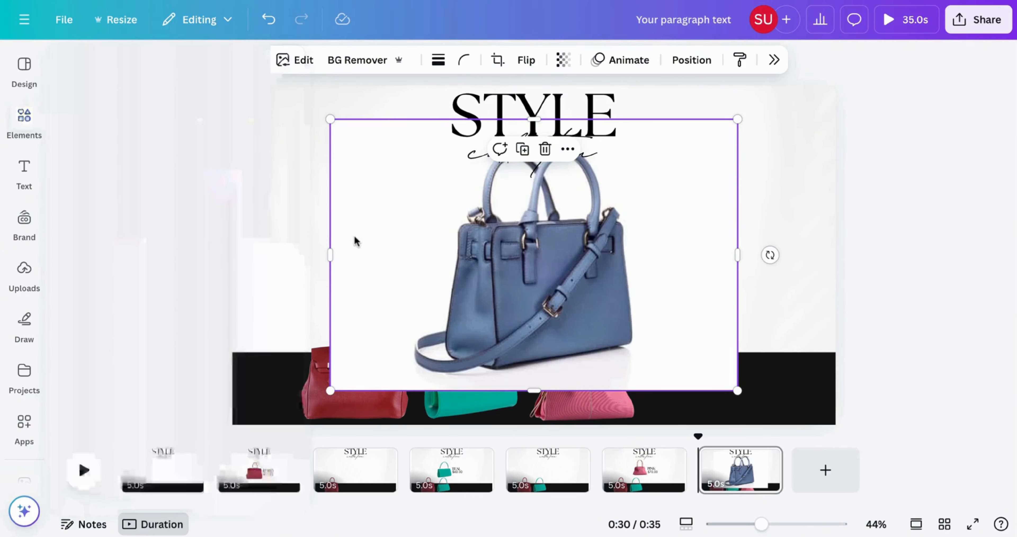
left_click(342, 63)
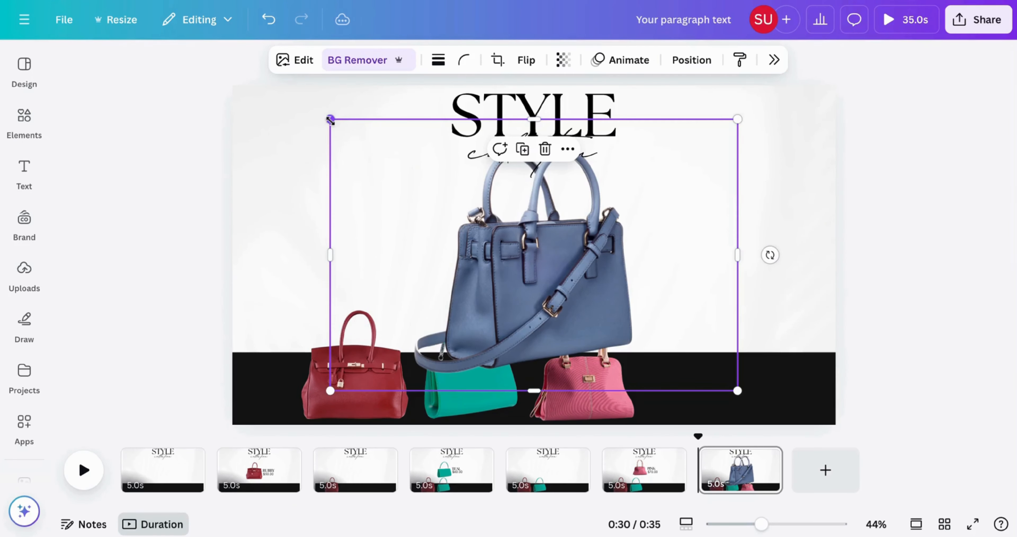
Shrink the blue handbag image and crop the empty space at both sides so it fits below the title
left_click_drag(330, 120, 488, 245)
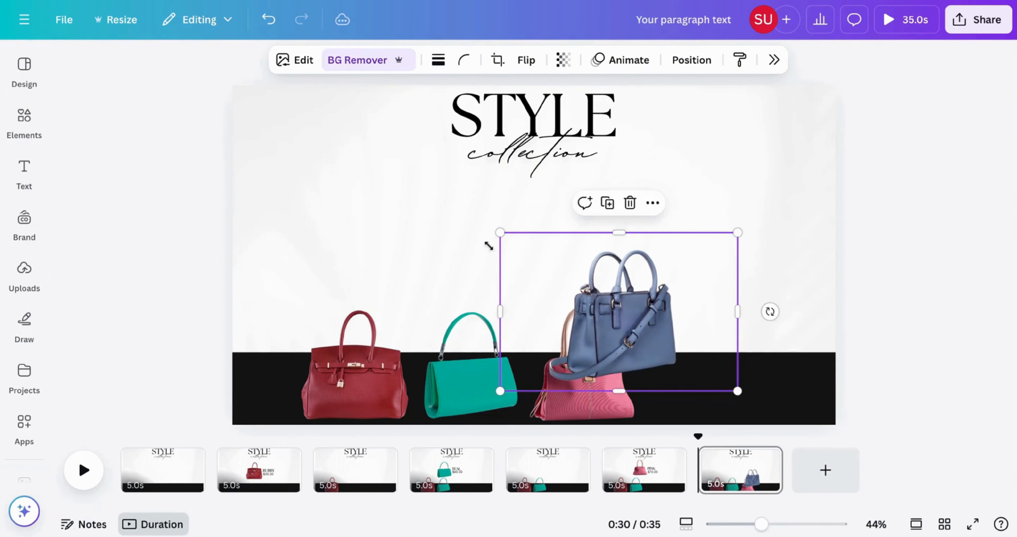
left_click_drag(583, 283, 512, 205)
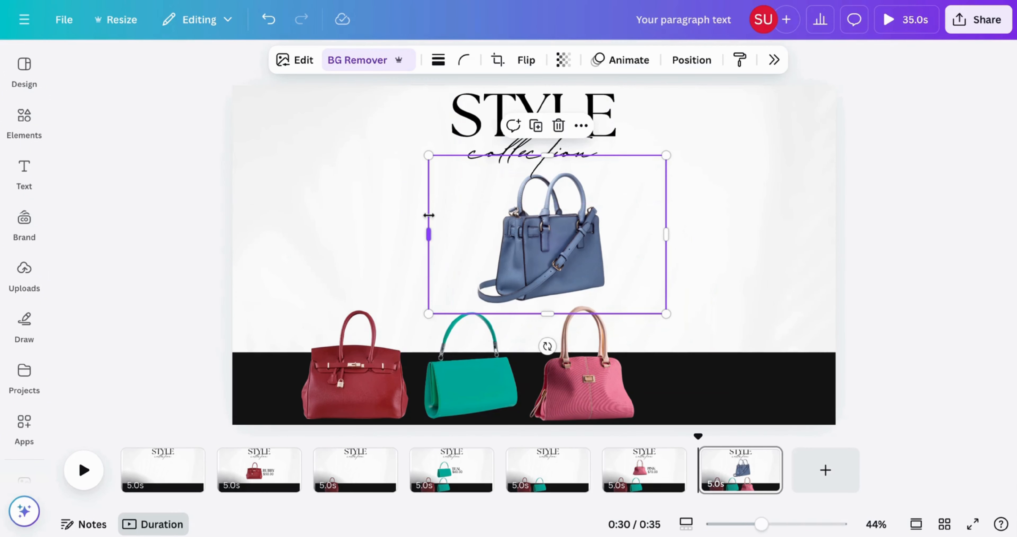
left_click_drag(428, 215, 457, 221)
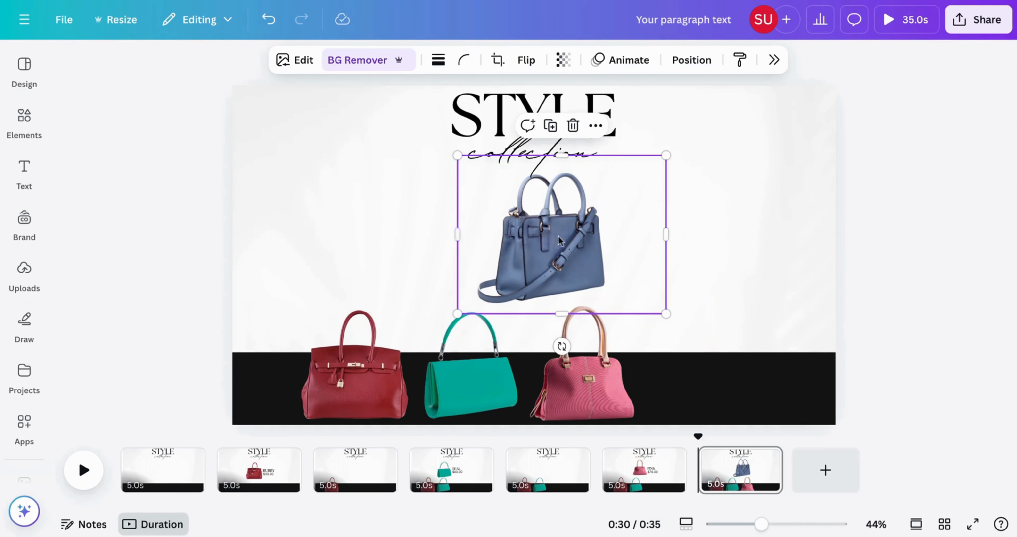
left_click_drag(558, 236, 532, 233)
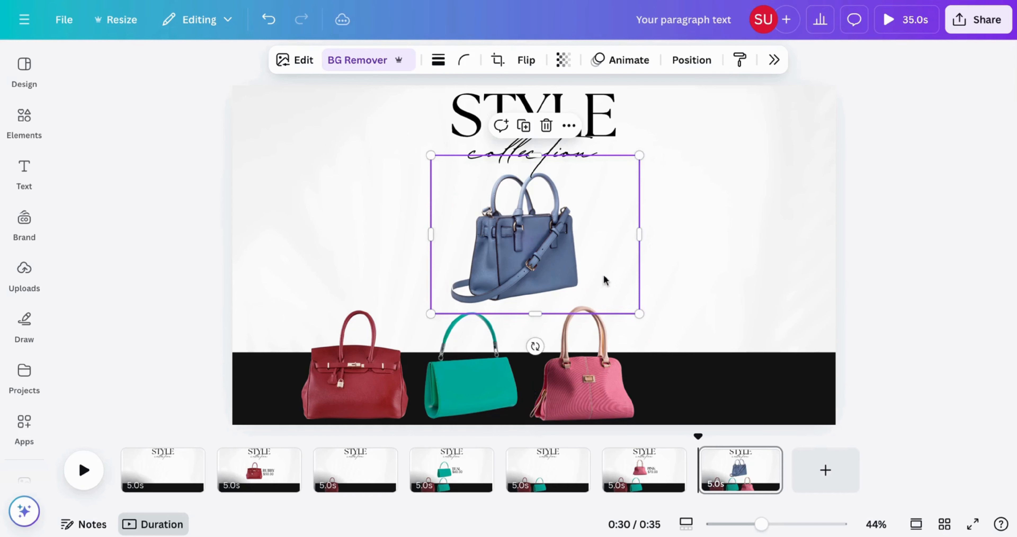
left_click_drag(636, 250, 594, 235)
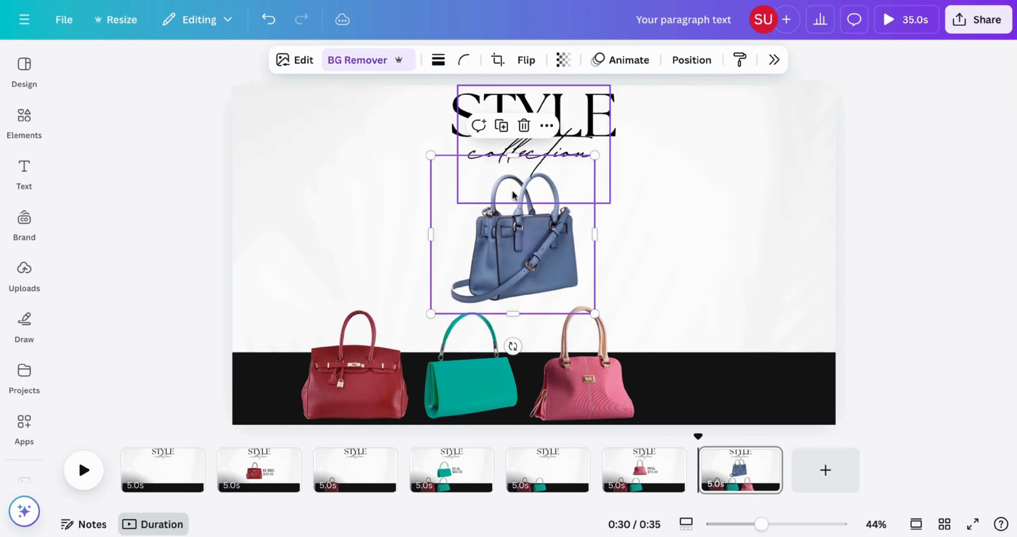
left_click_drag(429, 152, 455, 182)
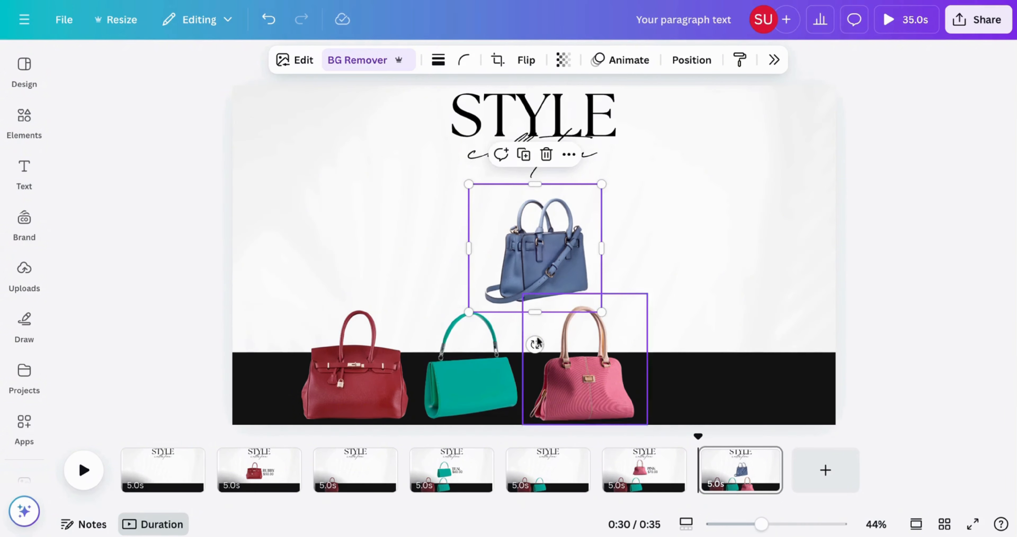
Tilt the blue handbag and place it off the page beyond the upper right corner
left_click_drag(529, 346, 560, 285)
left_click_drag(515, 257, 764, 160)
mouse_move(826, 227)
left_mouse_down()
mouse_move(824, 207)
mouse_move(833, 216)
left_mouse_up()
left_click_drag(788, 179, 878, 131)
left_click(928, 287)
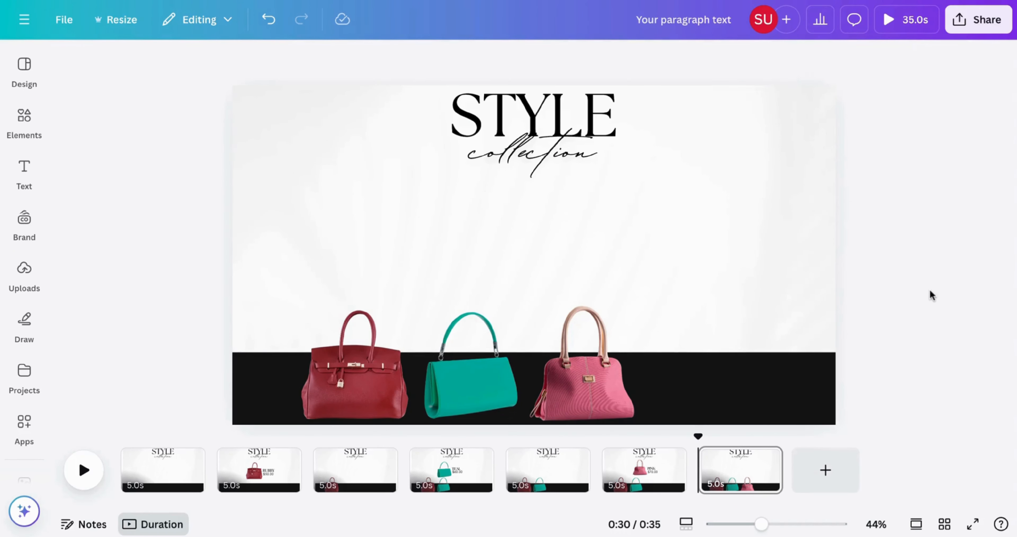
Duplicate the seventh page, then on the copy bring the blue handbag back into view and straighten it upright
left_click(741, 474)
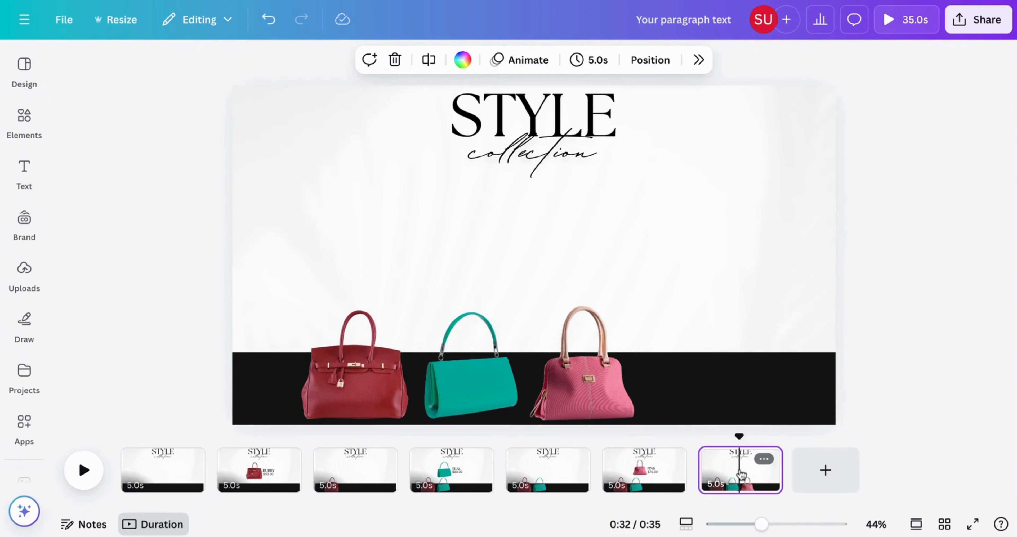
key("ctrl+d")
left_click_drag(824, 120, 543, 222)
left_click_drag(649, 265, 585, 289)
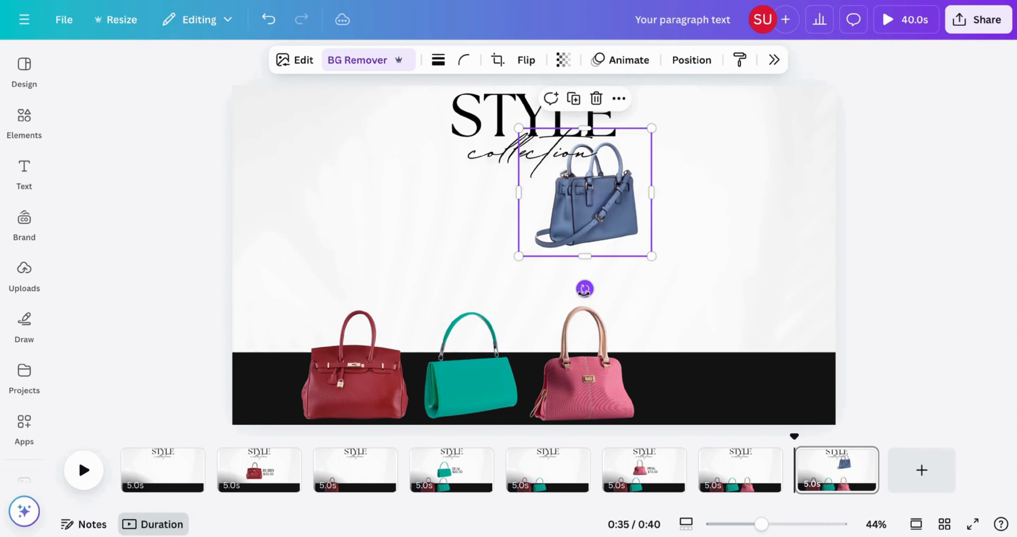
Enlarge the blue handbag slightly and place it below the title, a little left of the page's centre
left_click_drag(586, 216, 519, 249)
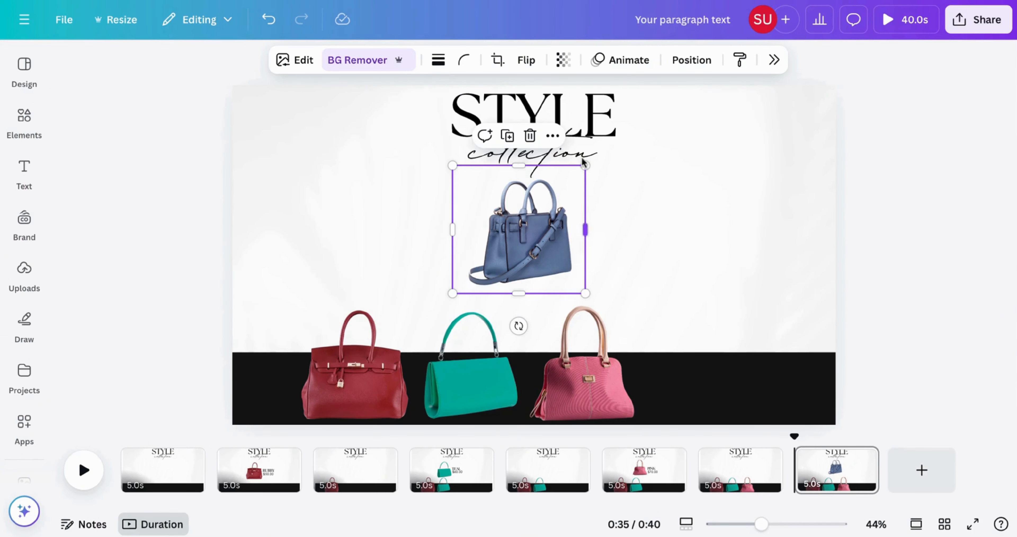
left_click_drag(589, 164, 596, 157)
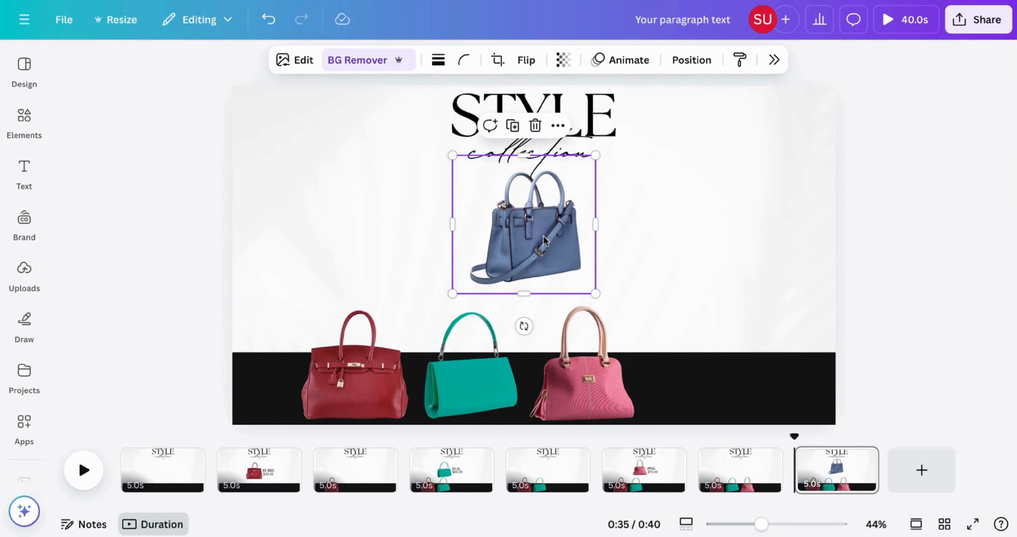
left_click_drag(546, 237, 498, 247)
left_click(607, 212)
left_click(663, 236)
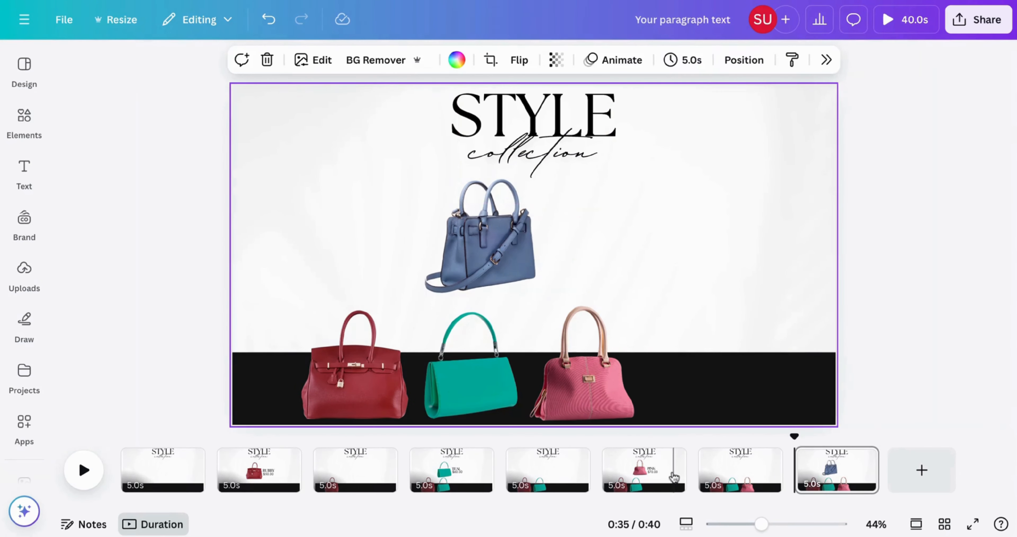
Copy the PINK and $70.00 texts from the sixth page to the eighth page and place them beside the blue handbag
left_click(659, 493)
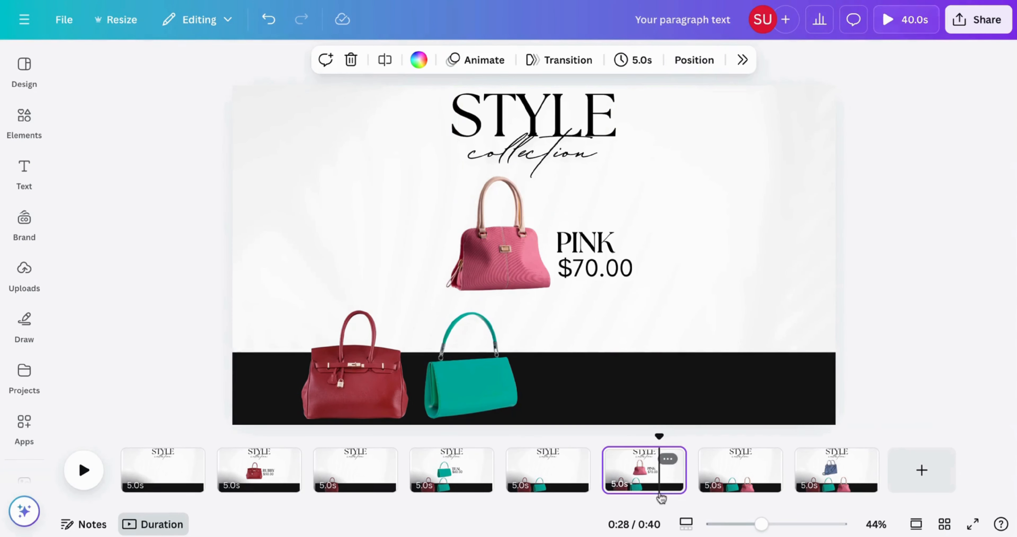
left_click(593, 232)
left_click(673, 284)
left_click_drag(626, 303, 591, 234)
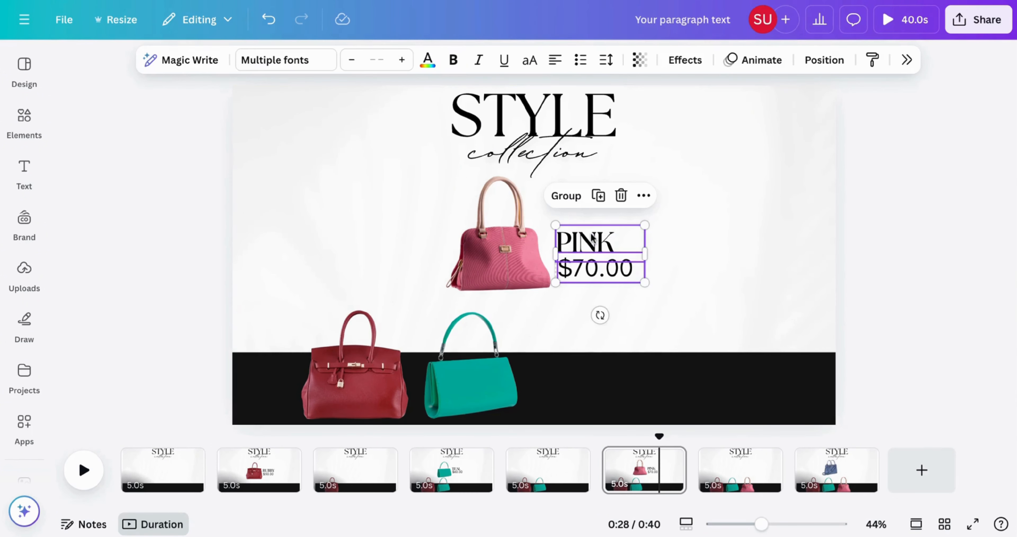
left_click(839, 480)
key("ctrl+v")
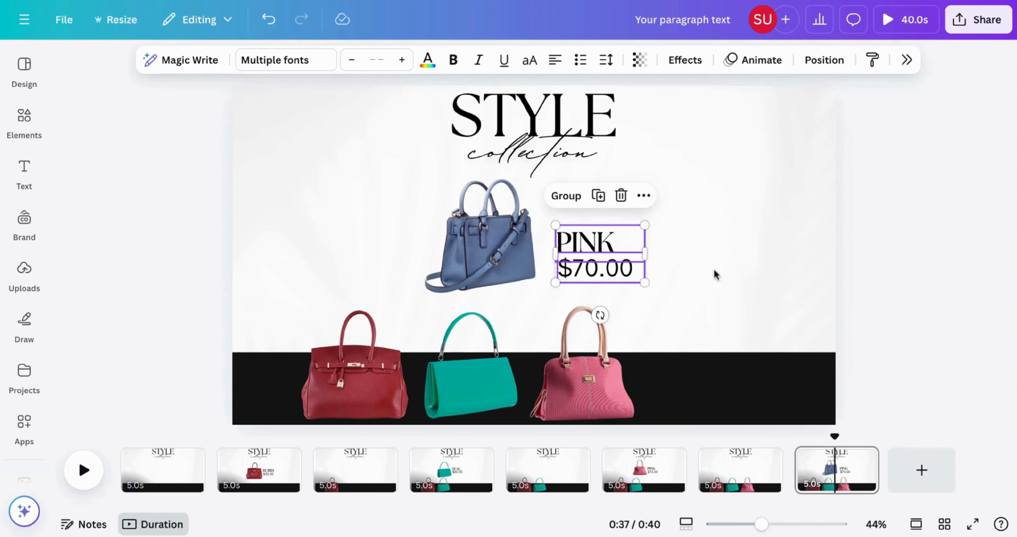
left_click_drag(619, 271, 597, 248)
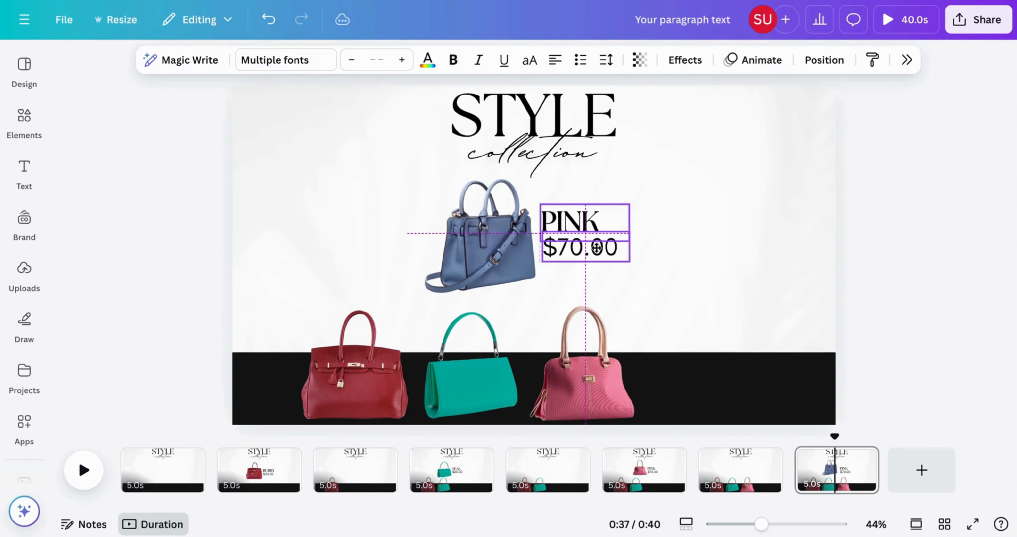
Change the blue handbag's name text to BLUE and its price to $90.00
left_click(663, 225)
double_click(556, 230)
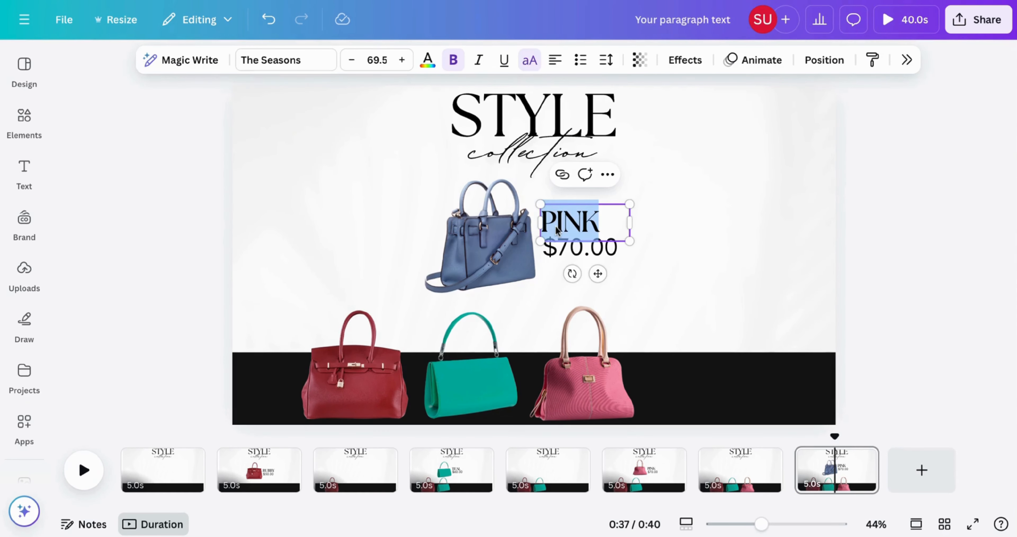
type("BLUE")
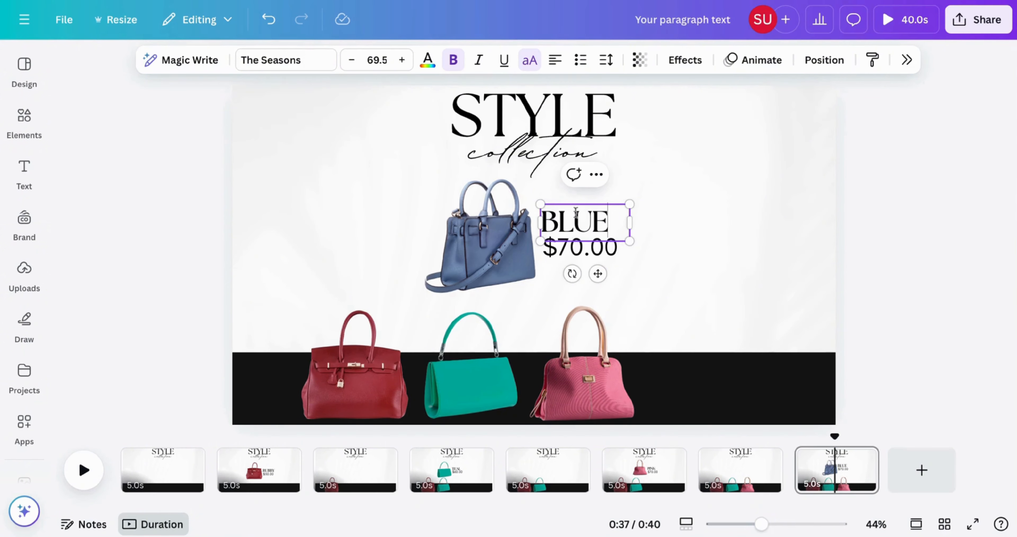
left_click(699, 202)
left_click(572, 262)
double_click(574, 261)
left_click(572, 263)
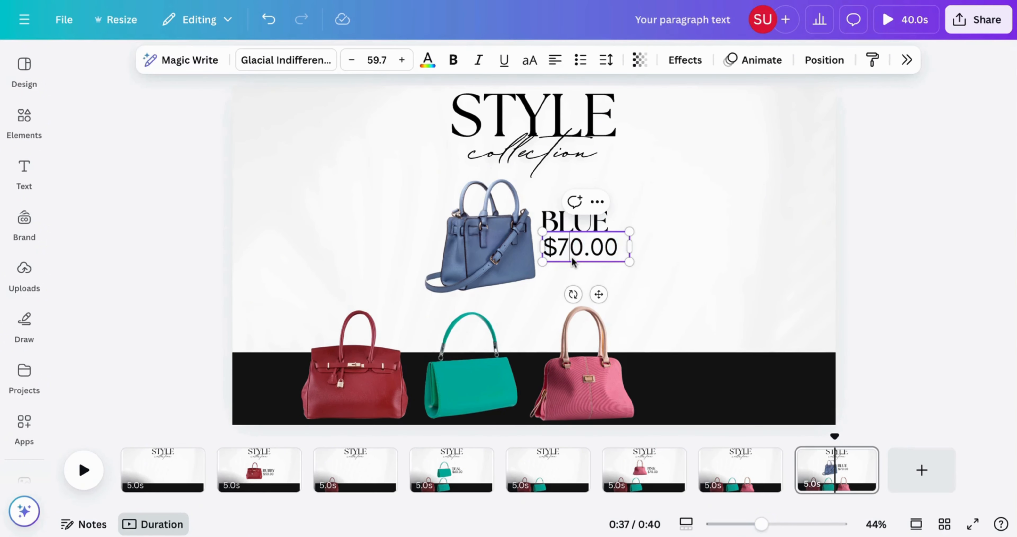
left_click(741, 276)
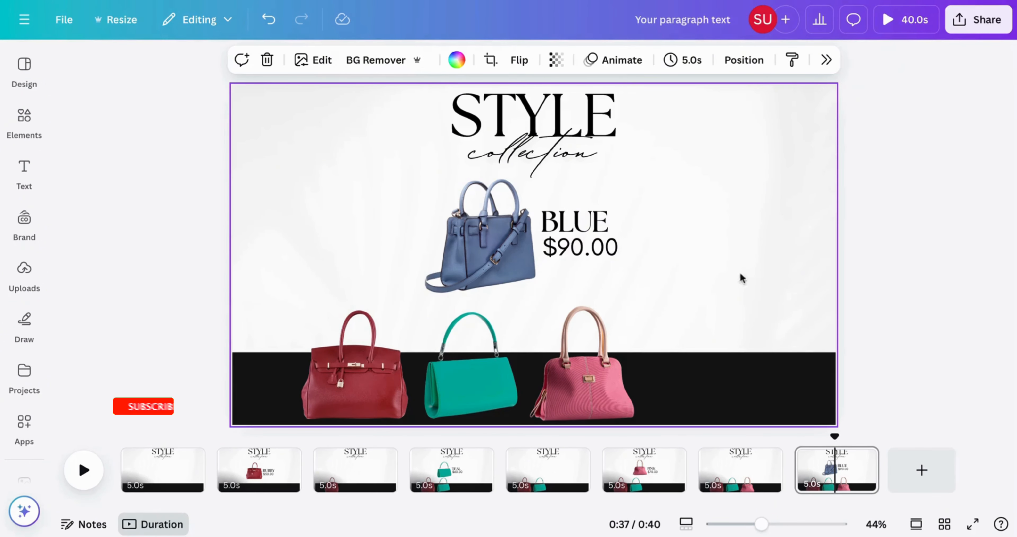
Duplicate the eighth page and, on the copy, line up the blue handbag beside the pink one on the black strip
left_click(827, 470)
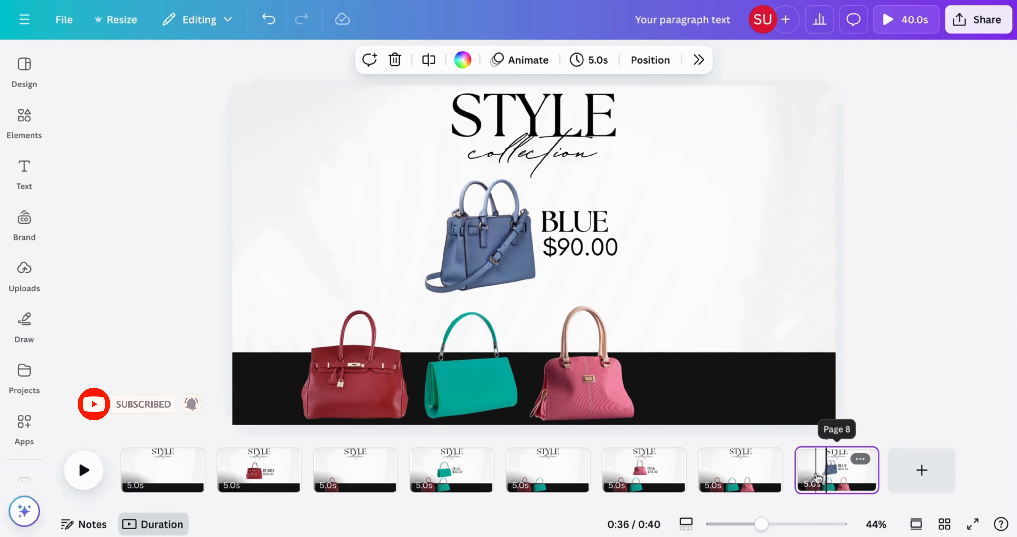
key("ctrl+d")
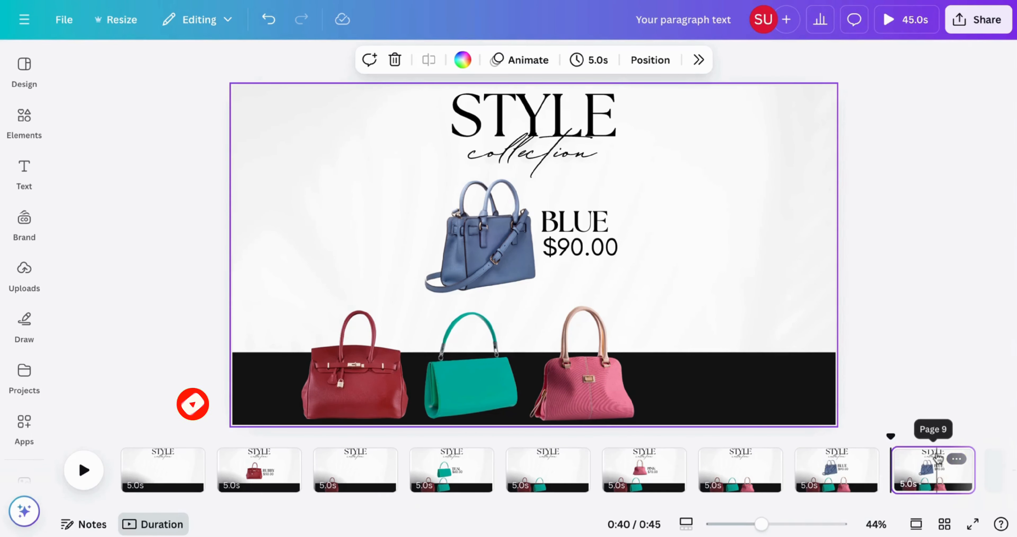
left_click(483, 262)
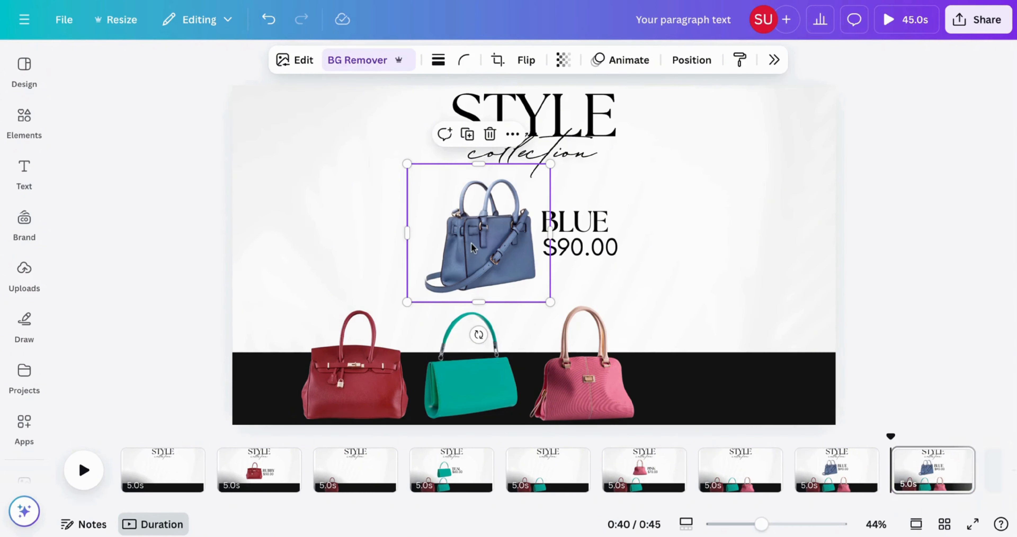
left_click_drag(471, 242, 687, 368)
left_click(862, 274)
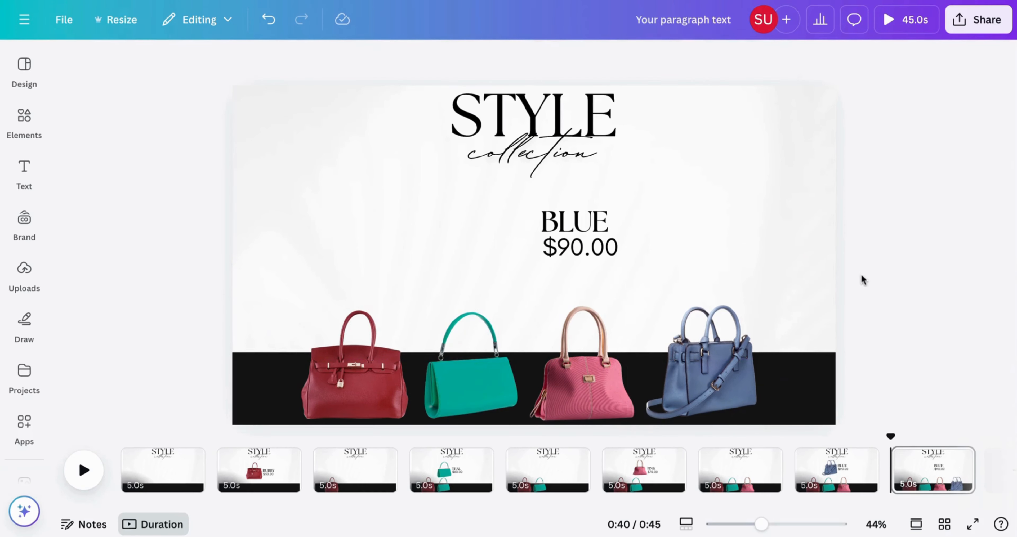
Delete the BLUE and $90.00 texts from the ninth page
left_click(528, 203)
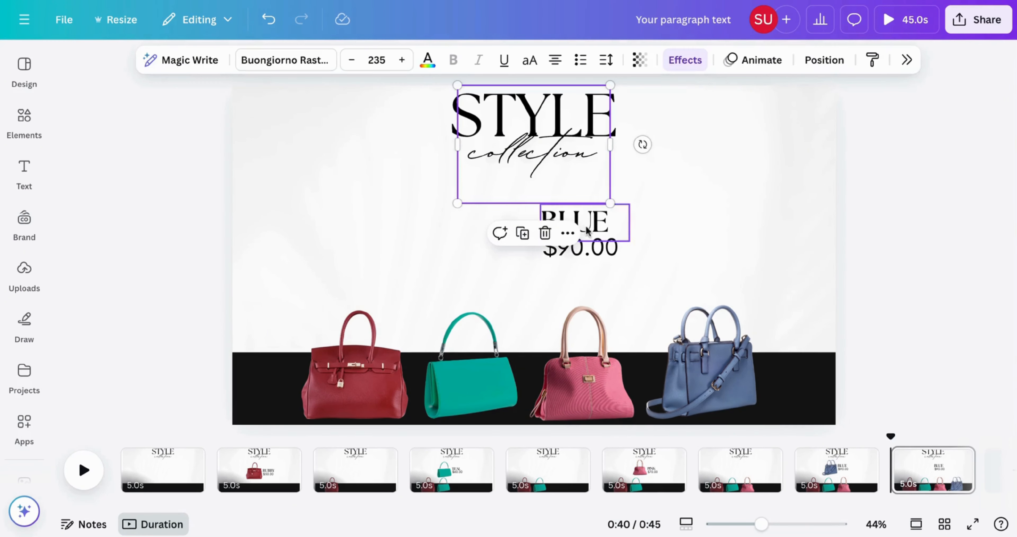
left_click(632, 261)
left_click_drag(632, 266, 539, 203)
key("Delete")
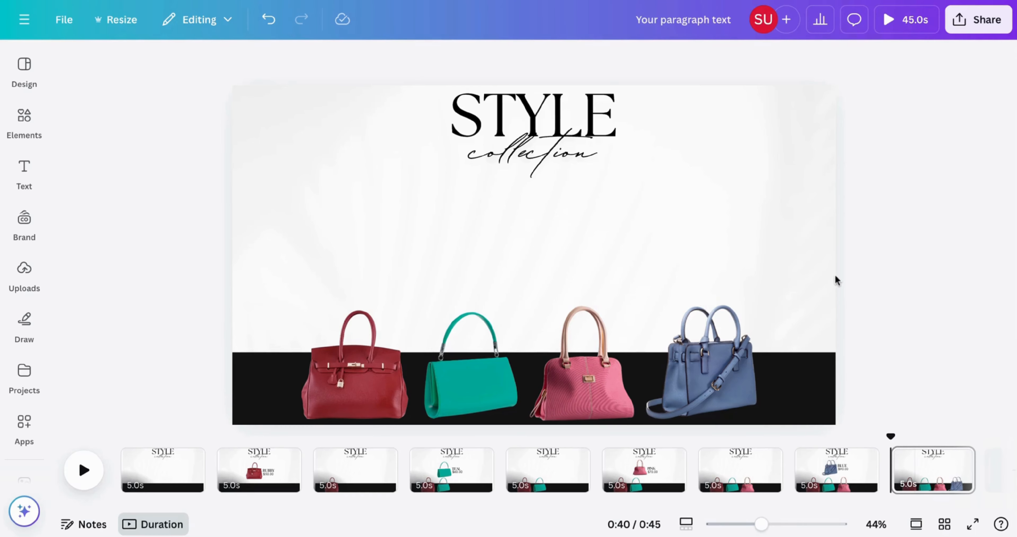
Duplicate the ninth page and delete the black strip from the new tenth page
scroll(742, 470, "right", 2)
left_click(892, 486)
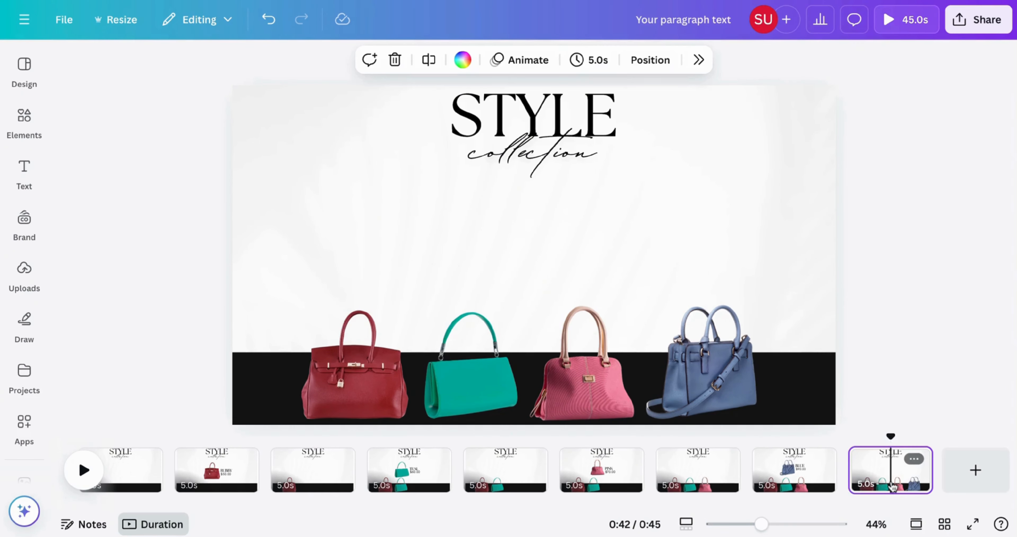
key("ctrl+d")
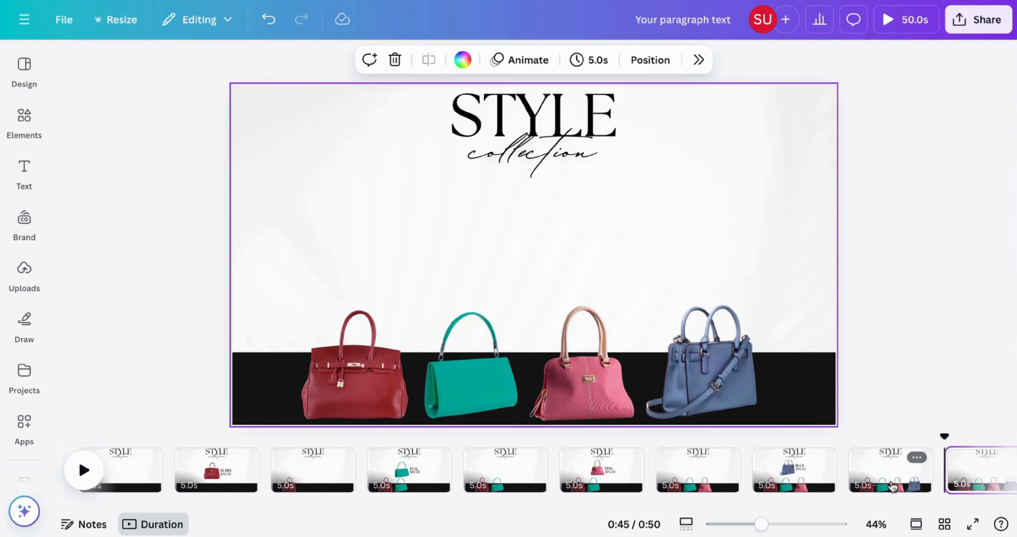
left_click(827, 381)
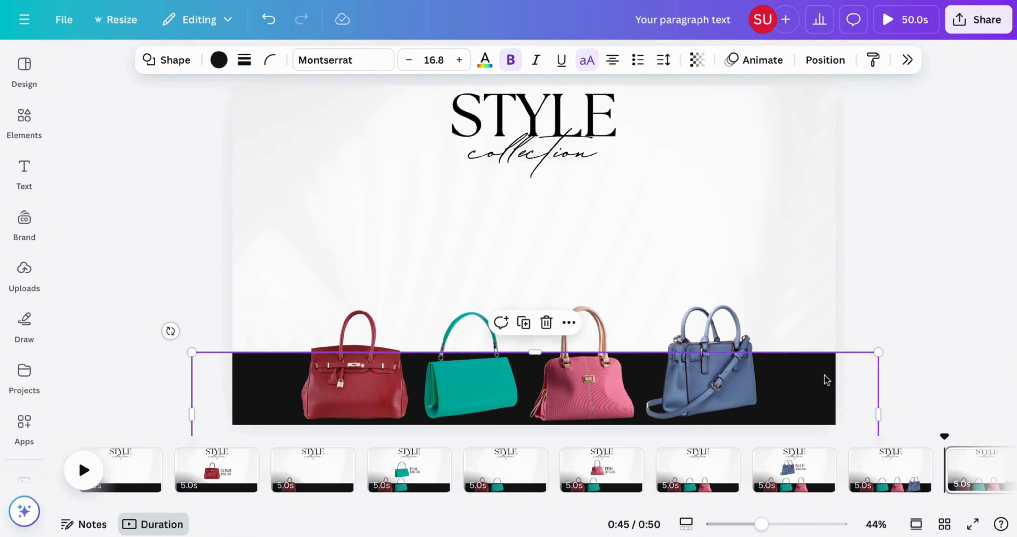
left_click(827, 333)
left_click(827, 368)
key("Delete")
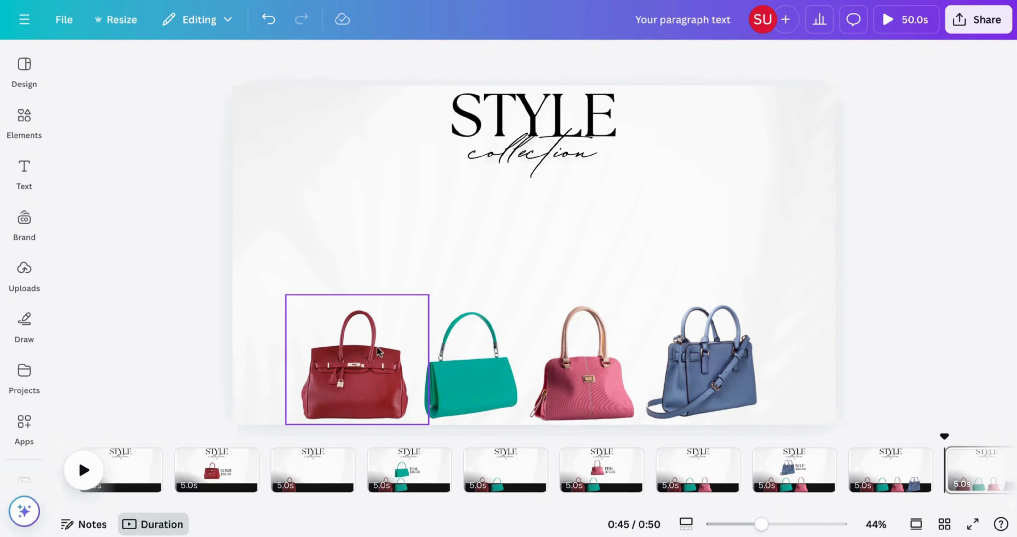
Move the red and teal handbags to the upper and lower left corners, partly off the page, and enlarge both
left_click_drag(375, 337, 286, 124)
left_click_drag(464, 362, 253, 321)
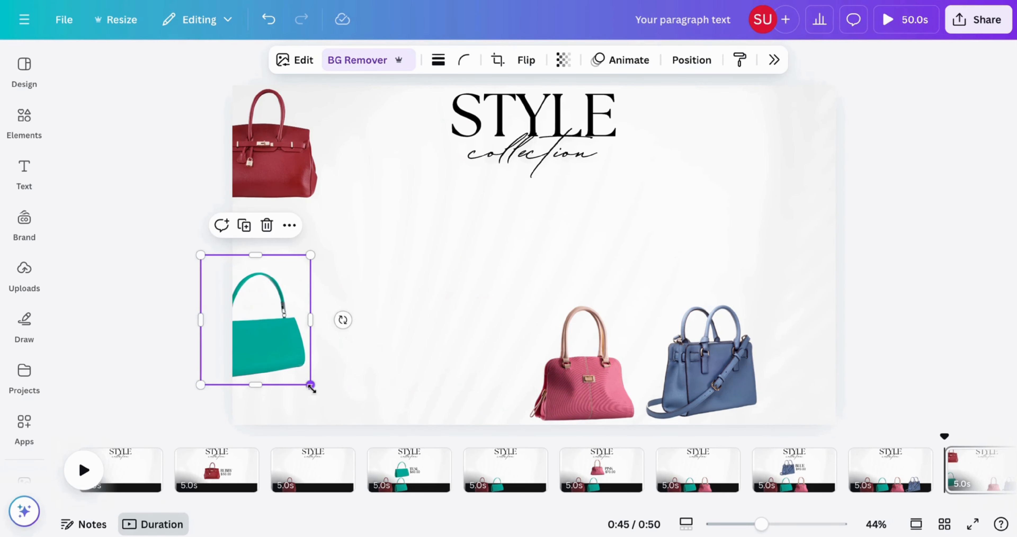
left_click_drag(311, 388, 340, 421)
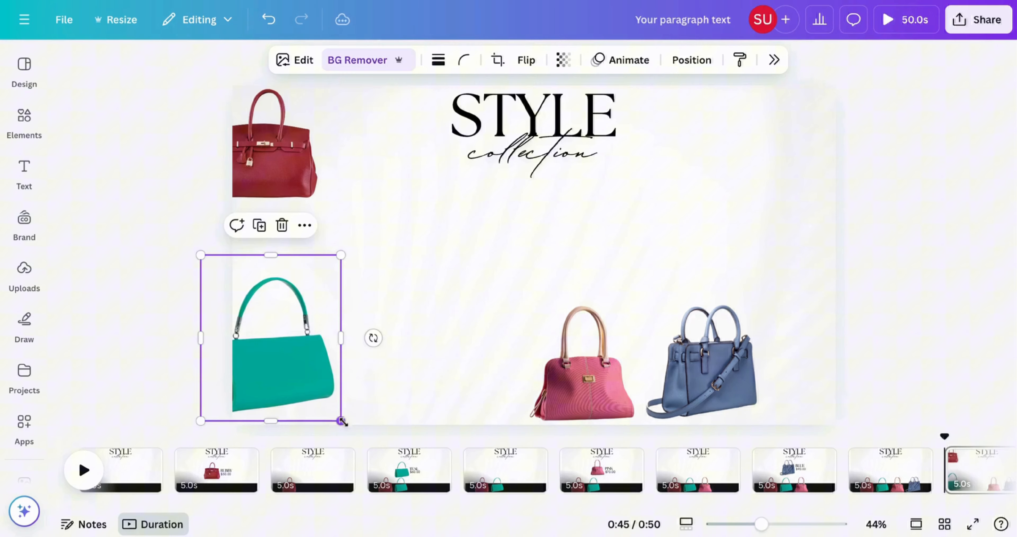
left_click(281, 158)
left_click_drag(339, 202, 367, 230)
Move the pink handbag to the page's upper right corner, enlarge it and let it run partly off the page
left_click(589, 368)
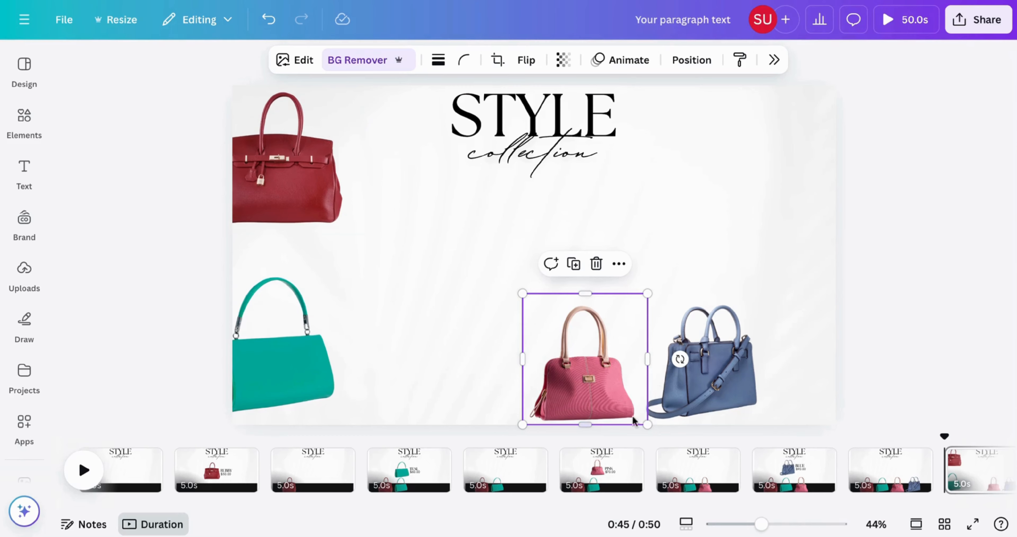
left_click_drag(613, 384, 799, 170)
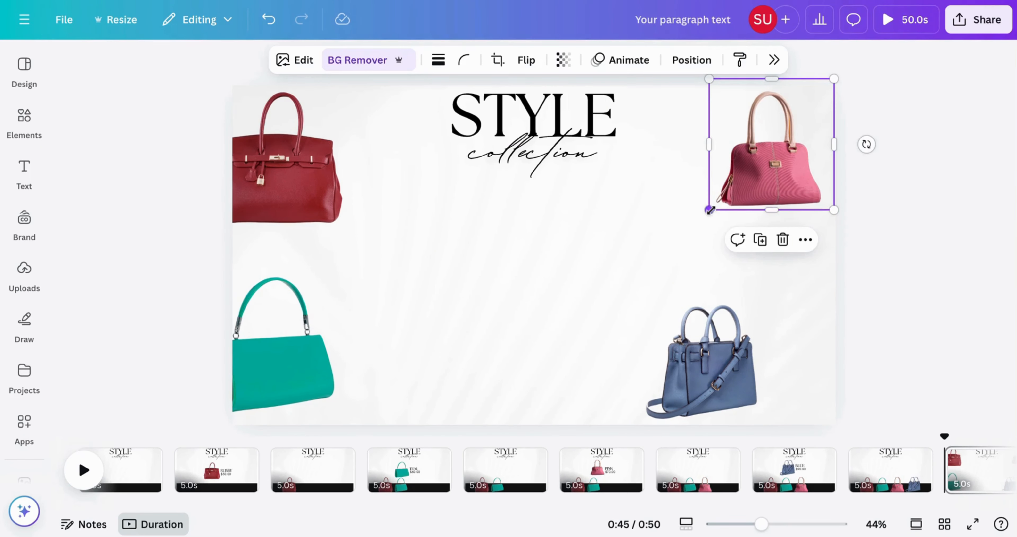
left_click_drag(710, 211, 676, 245)
left_click_drag(735, 184, 765, 178)
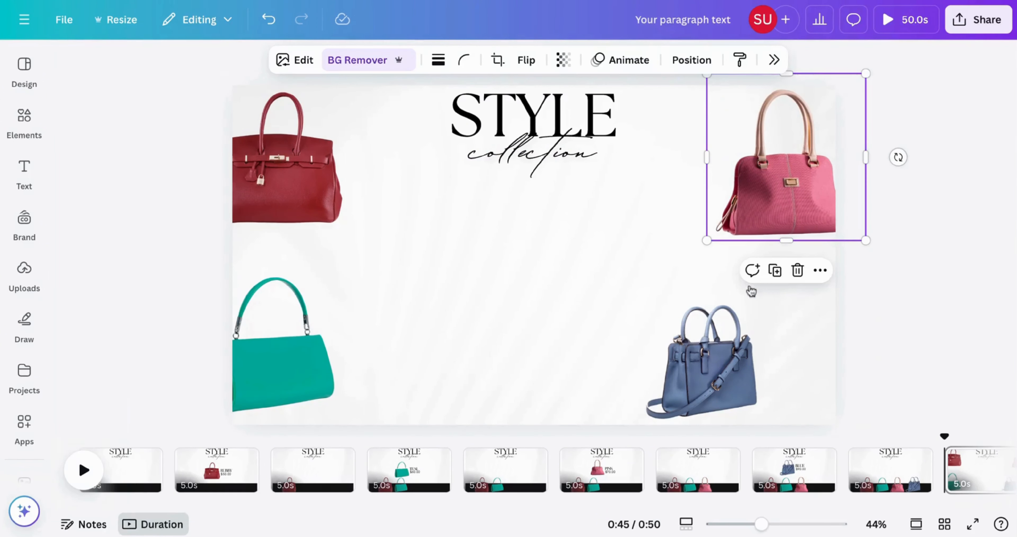
Shift the red and pink handbags slightly lower so they sit at similar heights in the upper corners
left_click(308, 165)
left_click_drag(308, 165, 308, 176)
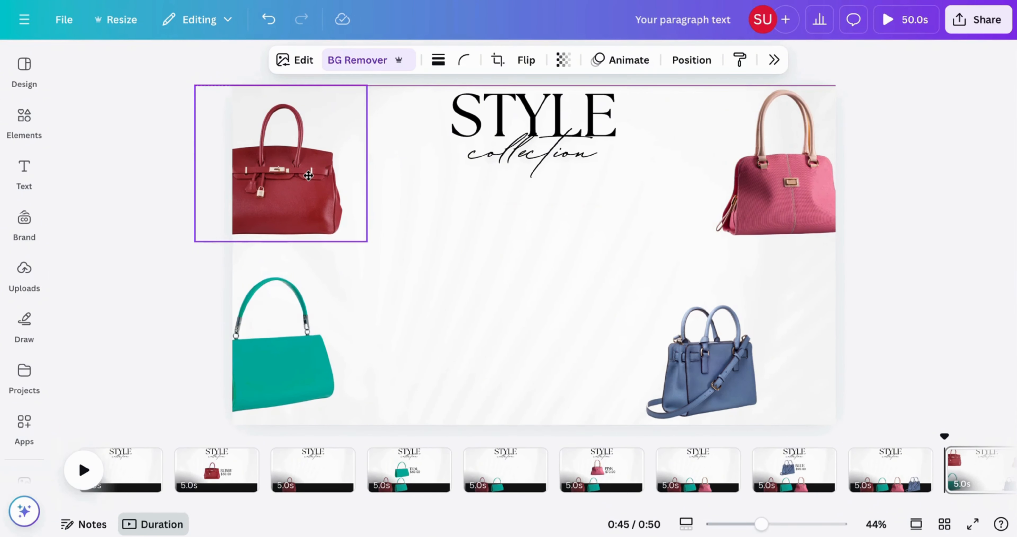
left_click(804, 160)
left_click_drag(804, 160, 799, 170)
Enlarge the blue handbag, move it partly off the page's lower right edge, and align the pink handbag above it
left_click(658, 417)
mouse_move(658, 417)
left_mouse_down()
mouse_move(720, 386)
mouse_move(647, 431)
mouse_move(669, 420)
mouse_move(660, 429)
mouse_move(656, 416)
left_mouse_up()
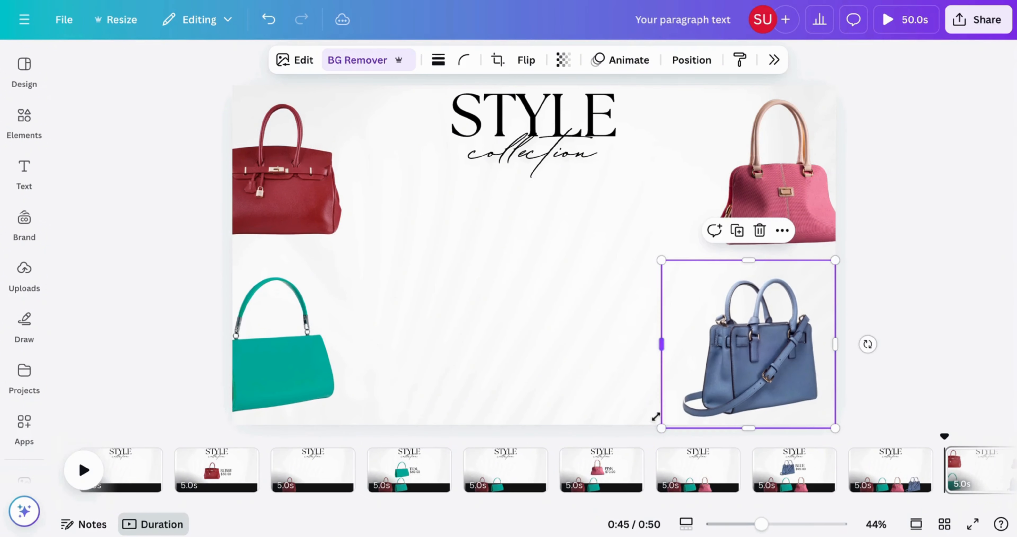
left_click_drag(706, 381, 738, 380)
left_click(936, 182)
left_click(819, 202)
left_click_drag(818, 202, 825, 202)
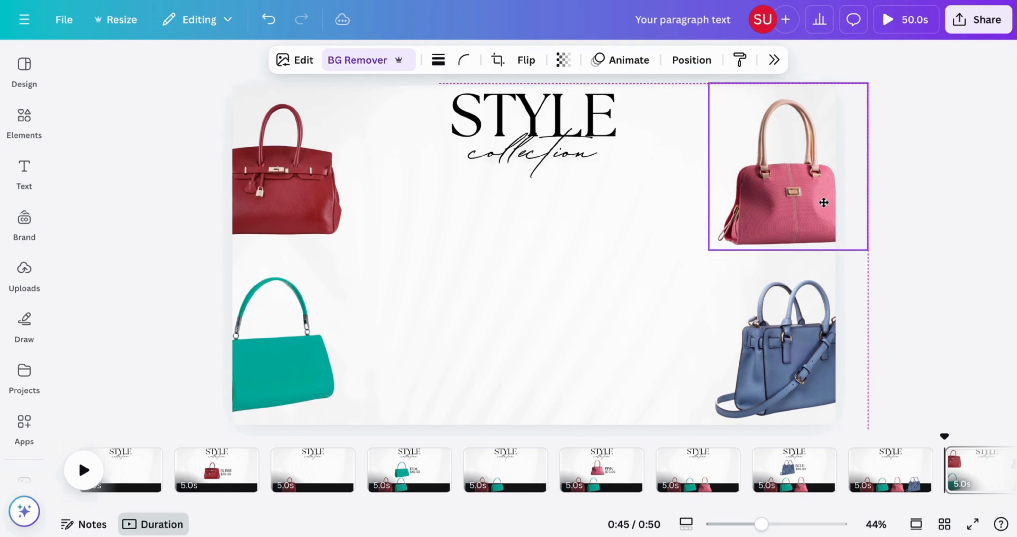
left_click(923, 218)
Enlarge the STYLE collection title and place it in the middle of the page between the handbags
left_click(568, 243)
left_click_drag(567, 242, 529, 202)
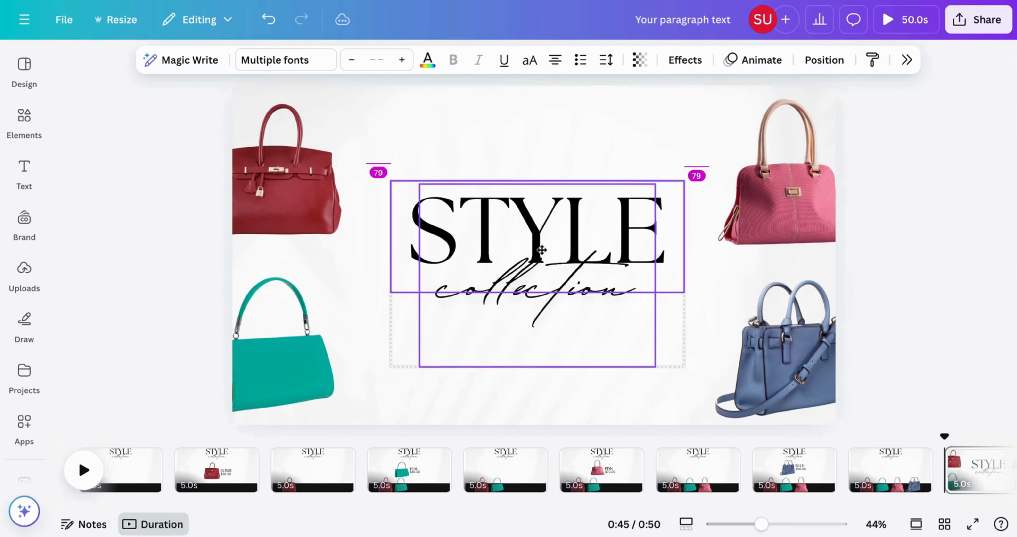
mouse_move(543, 250)
left_mouse_down()
mouse_move(542, 269)
mouse_move(537, 242)
left_mouse_up()
left_click(606, 117)
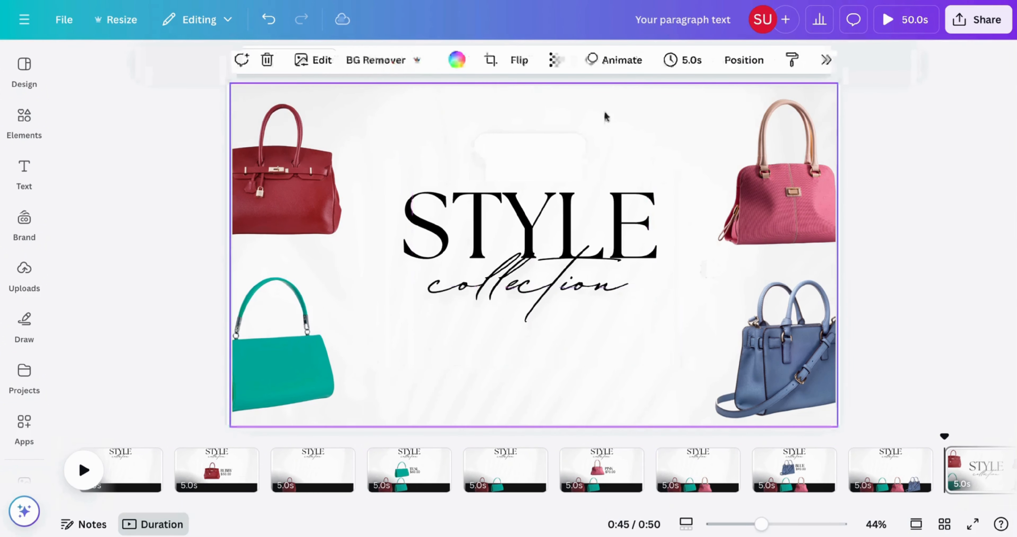
Slightly enlarge the left and right pairs of handbags and reposition them partly off their page edges
left_click_drag(186, 181, 275, 370)
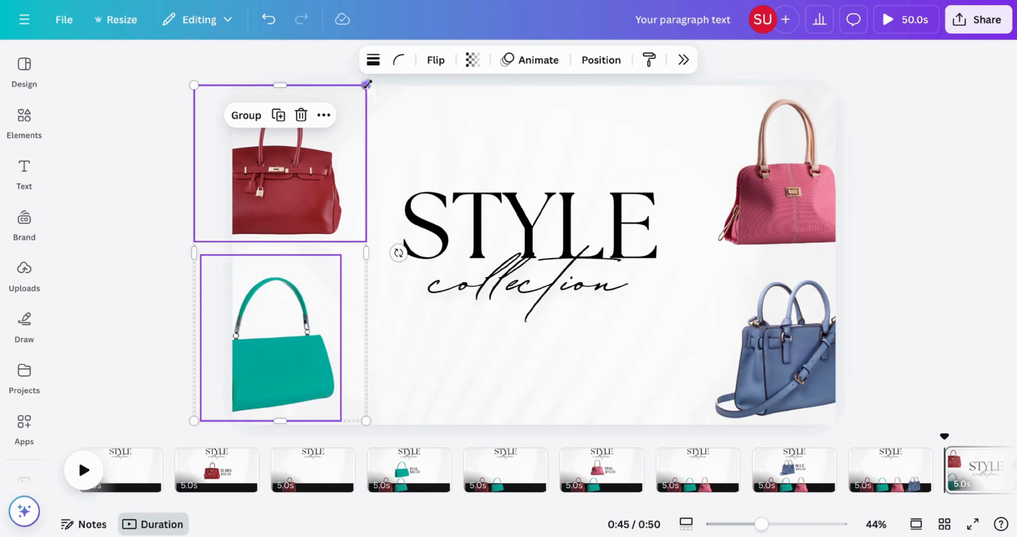
left_click_drag(368, 83, 404, 85)
left_click_drag(349, 140, 315, 161)
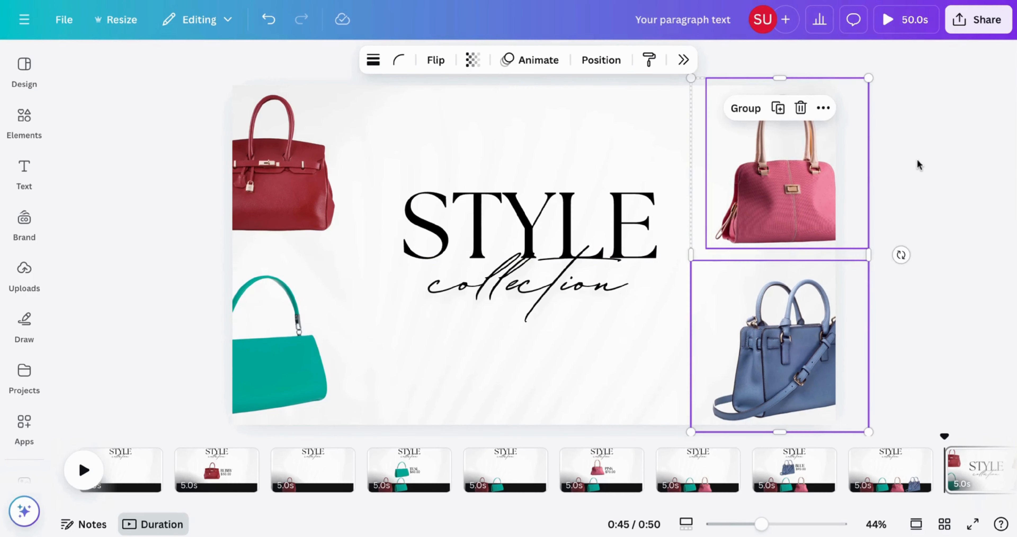
left_click(917, 161)
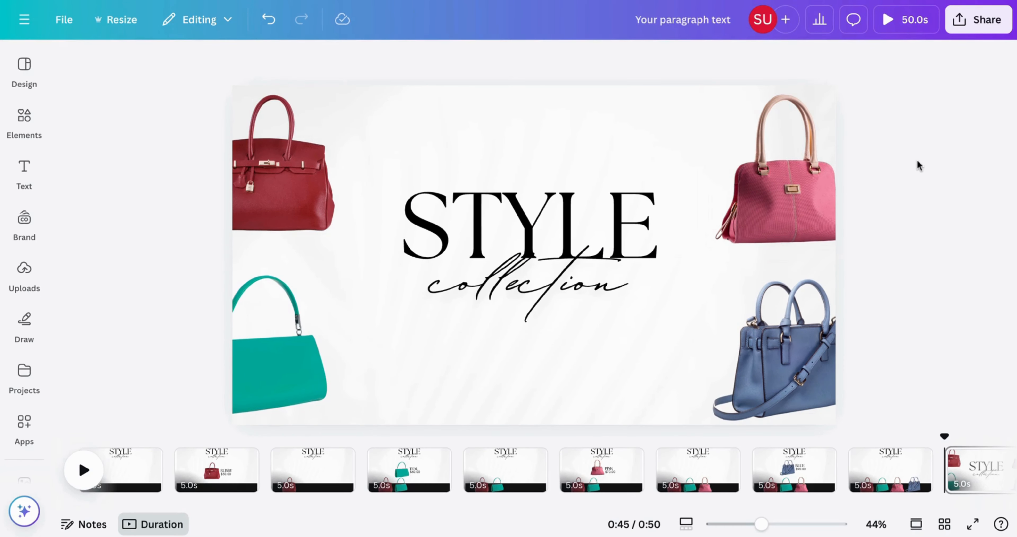
Duplicate the tenth page
scroll(865, 476, "right", 3)
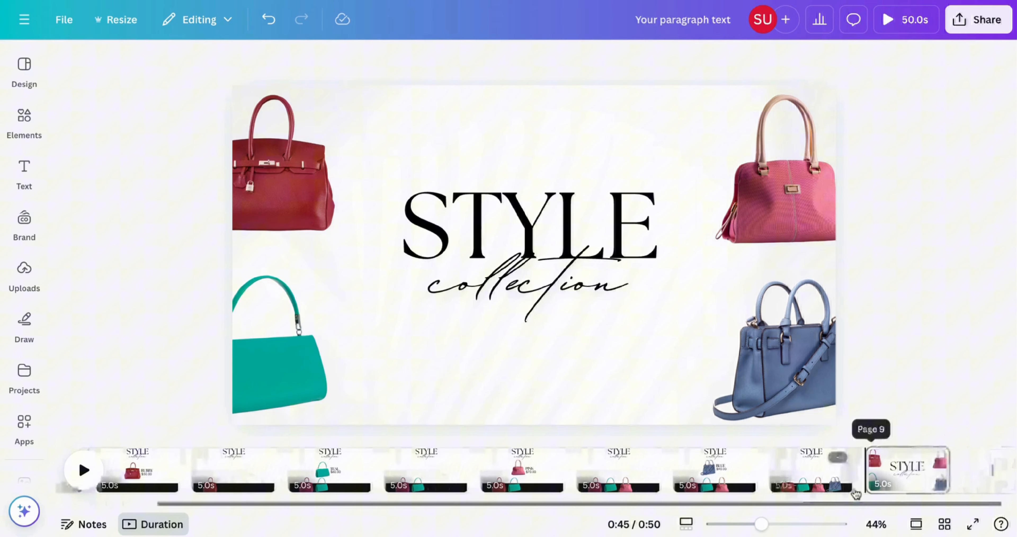
left_click(891, 483)
key("ctrl+d")
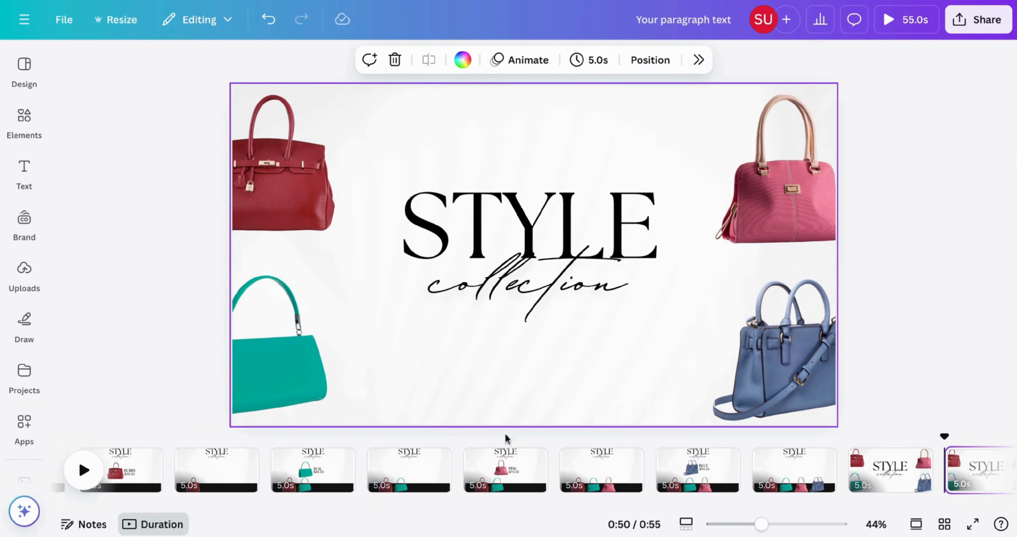
On the new eleventh page, move the teal handbag to the lower center and the red handbag to the lower left
left_click(684, 479)
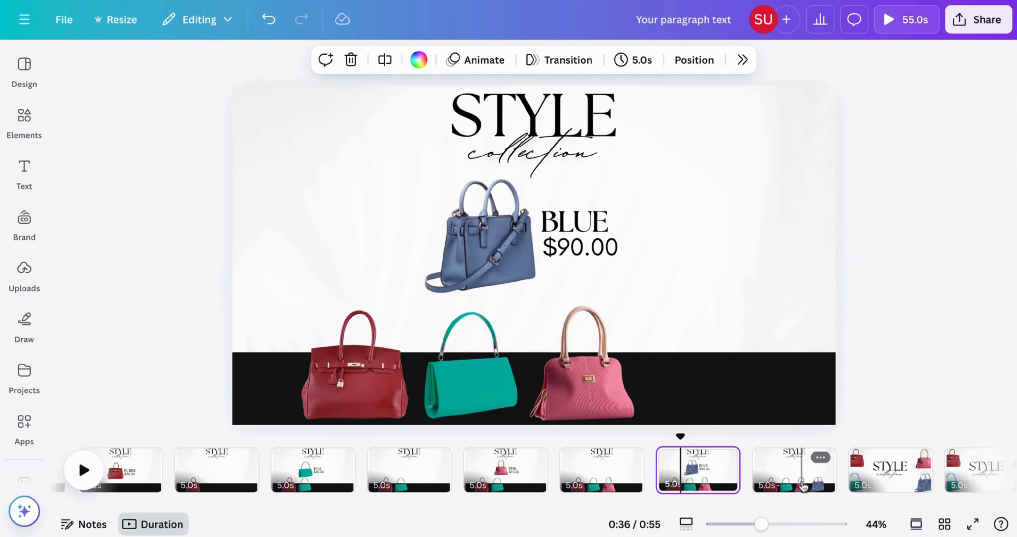
left_click(802, 474)
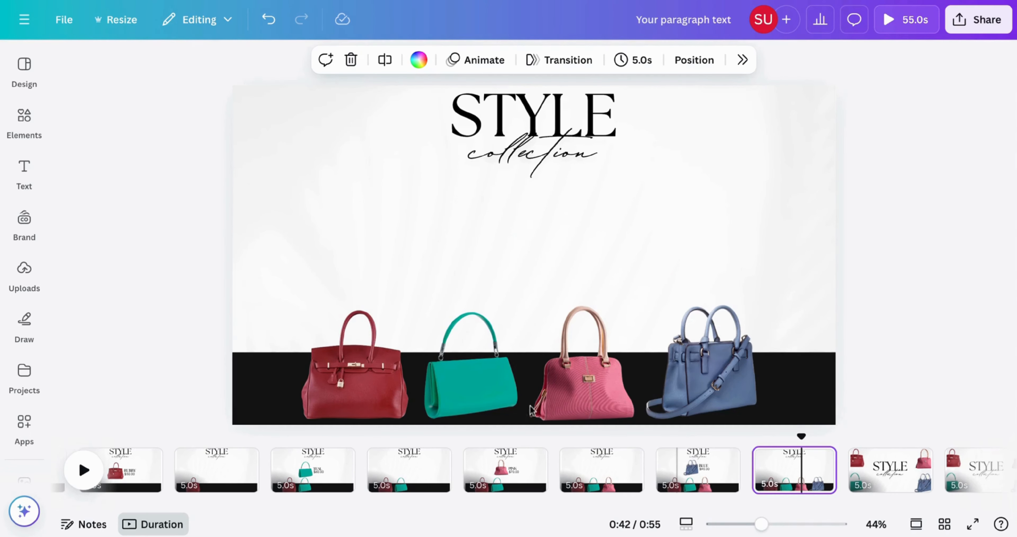
left_click(975, 470)
left_click(260, 387)
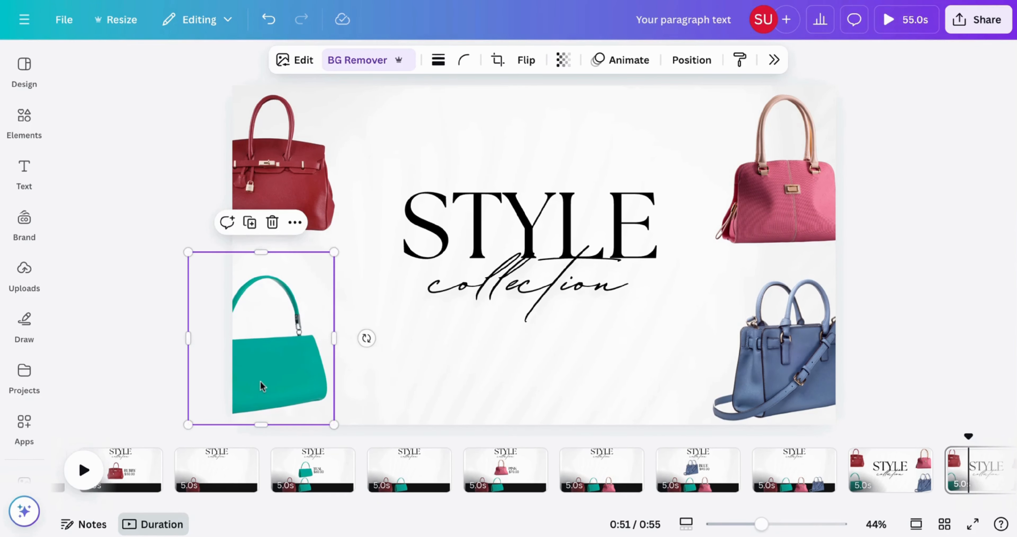
left_click_drag(261, 386, 535, 348)
left_click(280, 198)
left_click_drag(279, 199, 329, 381)
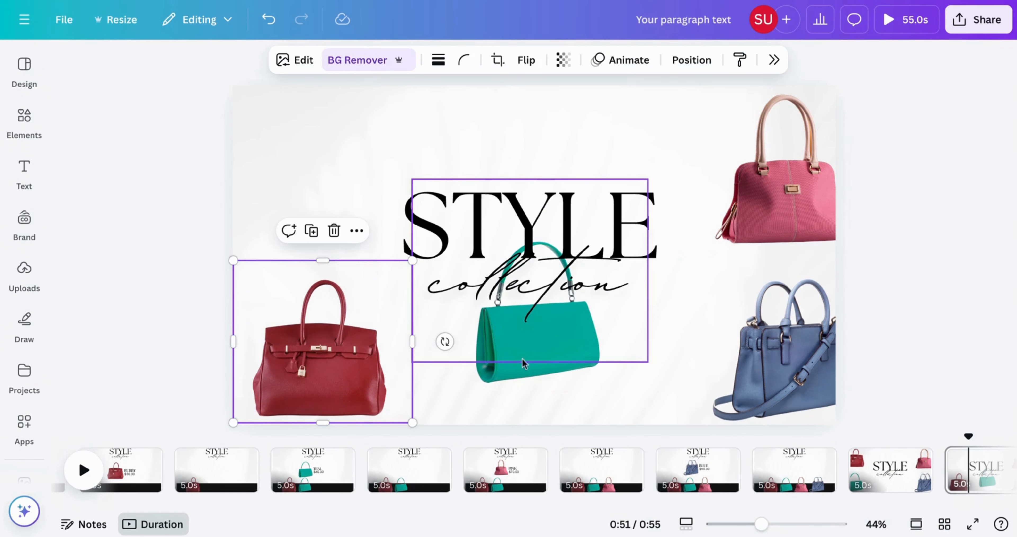
Delete the "collection" text from the eleventh page and place the teal handbag beside the red one
left_click(526, 371)
left_click(531, 373)
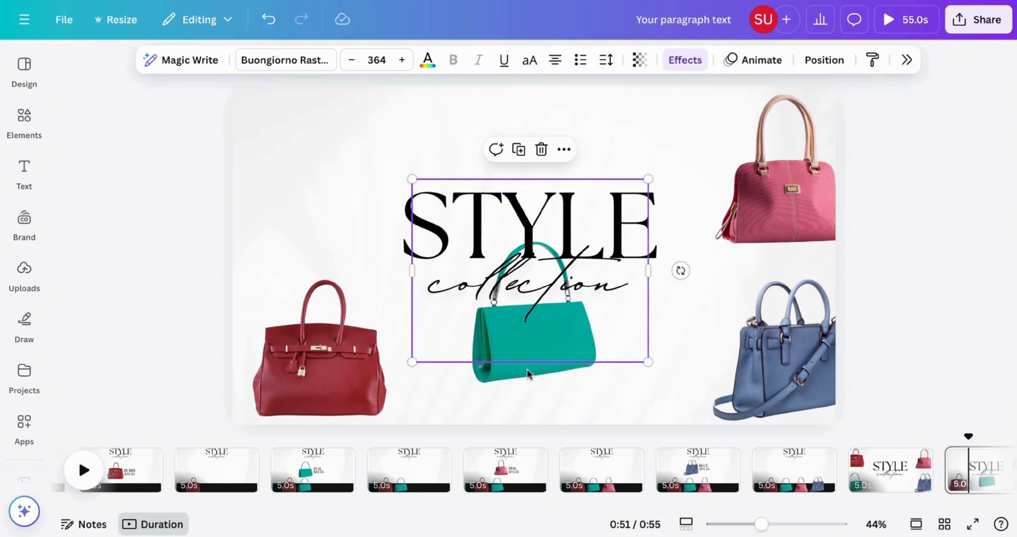
double_click(532, 378)
left_click(659, 397)
left_click(583, 323)
key("Delete")
left_click_drag(562, 320, 485, 354)
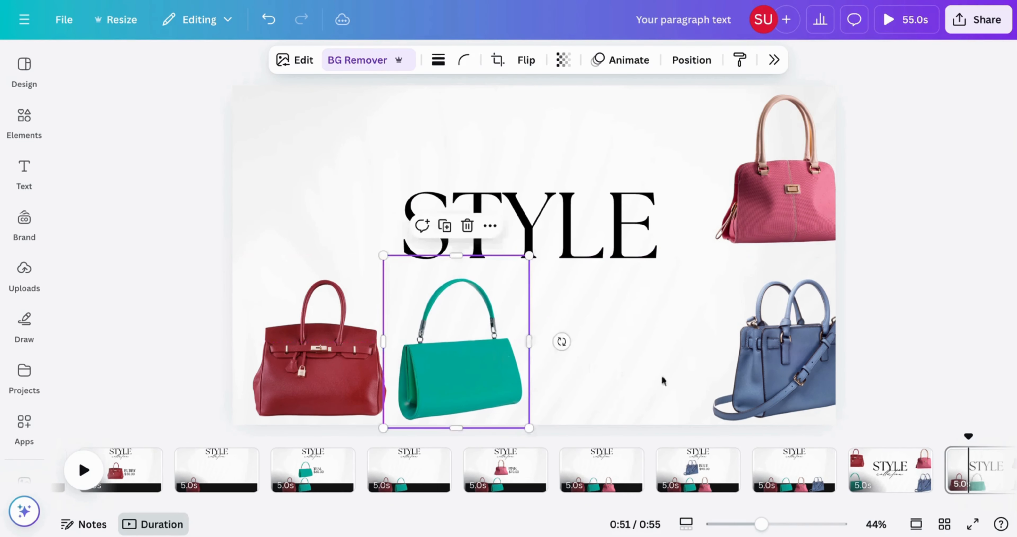
Line up the pink and blue handbags beside the teal one, and shift the whole row of four slightly lower
left_click(702, 389)
left_click_drag(784, 199, 592, 371)
left_click(755, 381)
left_click_drag(755, 381, 710, 379)
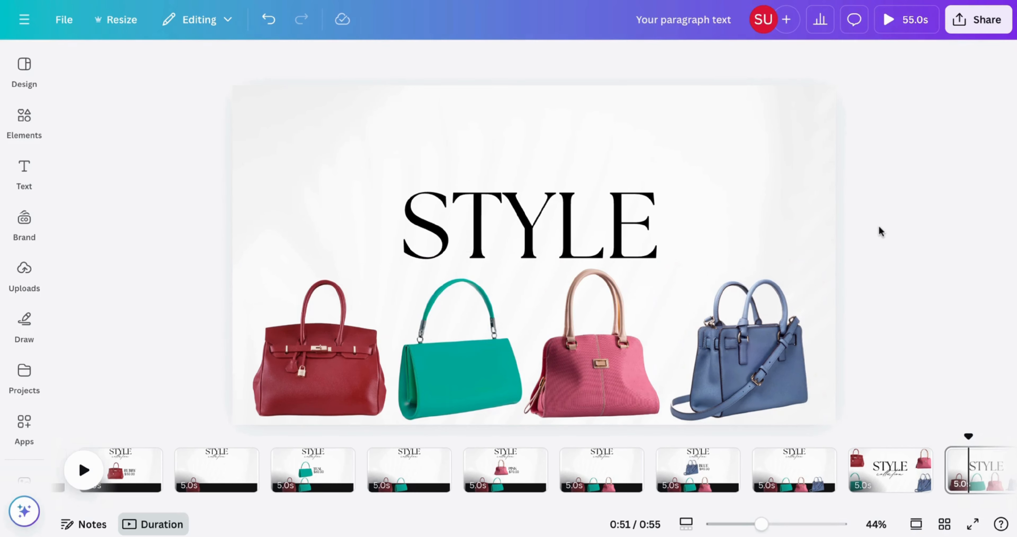
left_click_drag(127, 398, 762, 395)
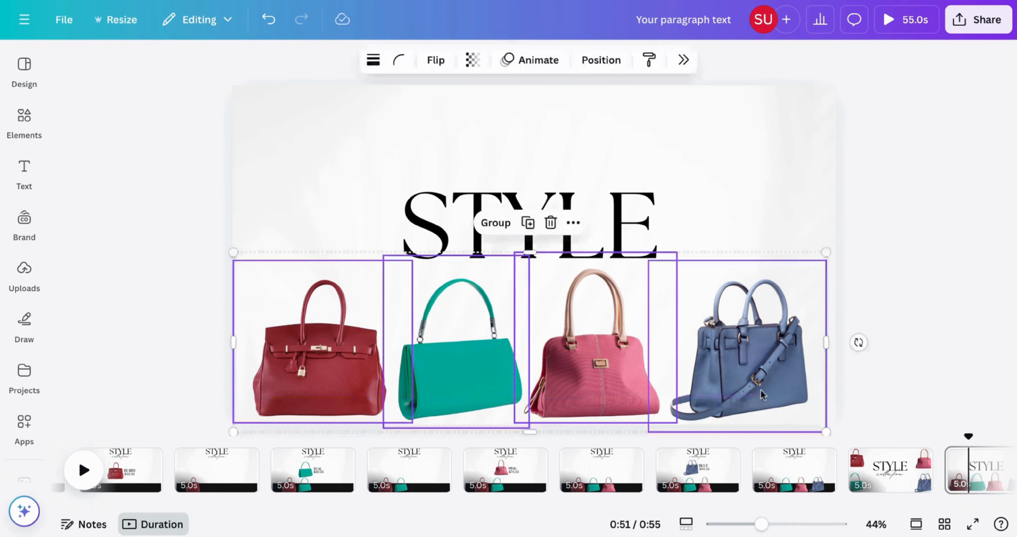
left_click(180, 241)
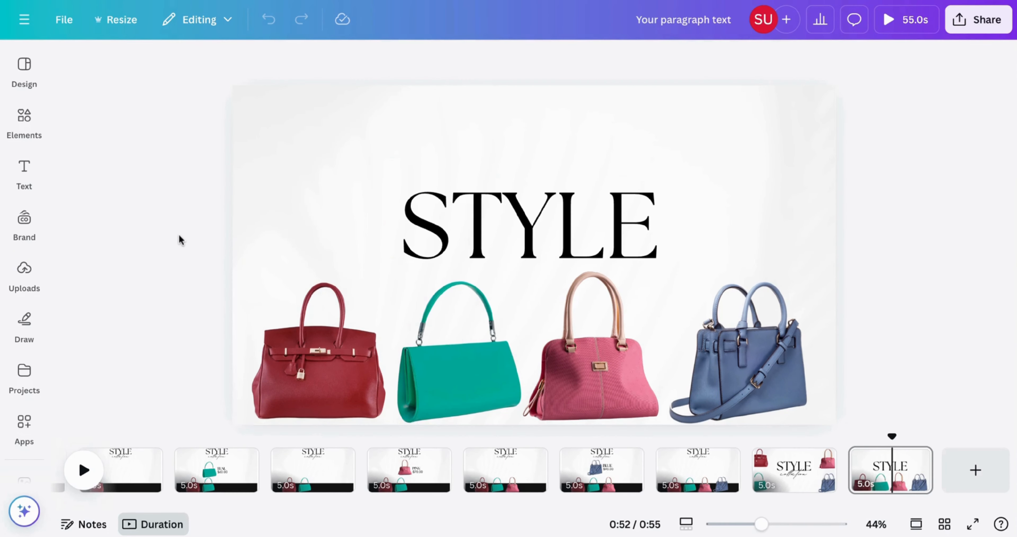
Apply a Drop shadow effect to the red handbag on the eleventh page
left_click(258, 328)
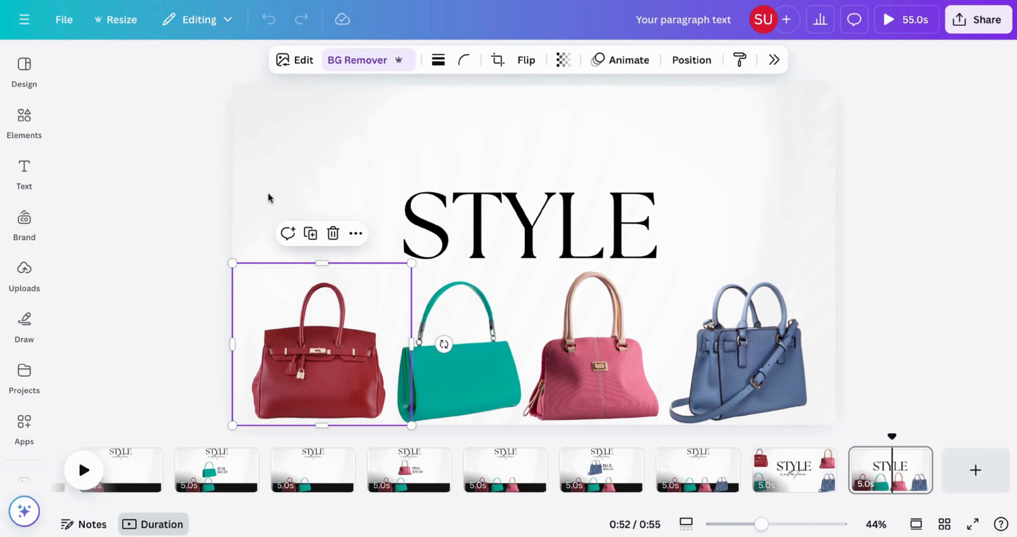
left_click(303, 68)
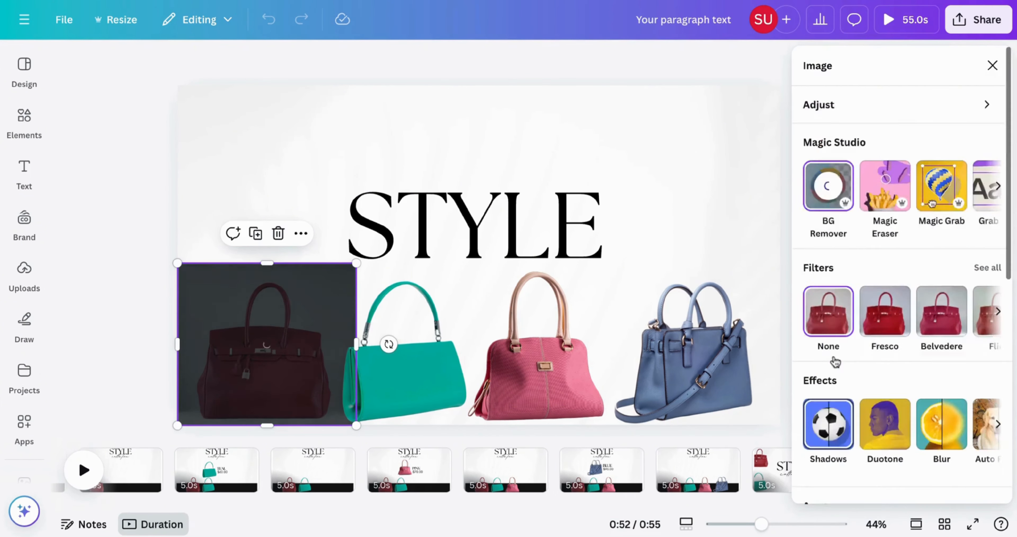
left_click(835, 362)
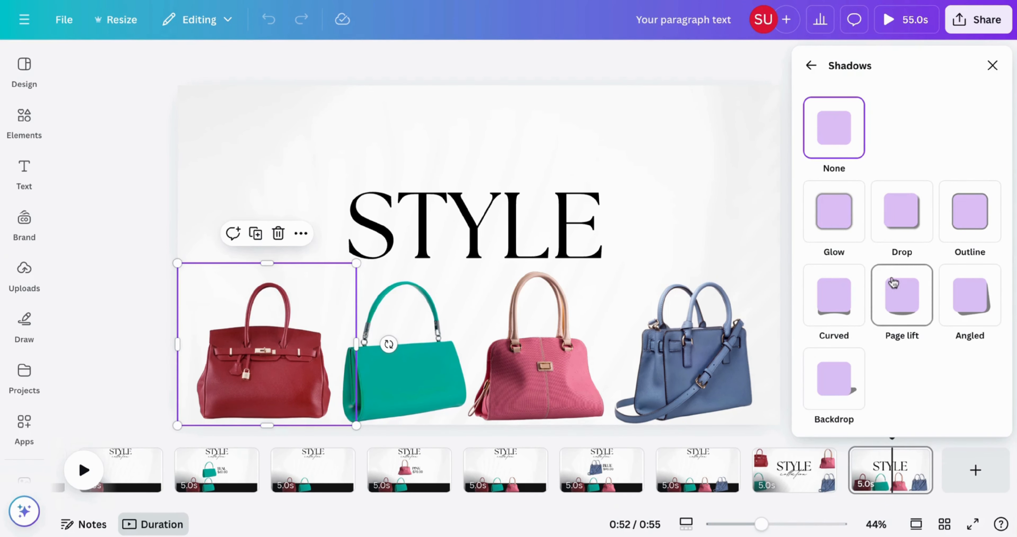
left_click(898, 235)
scroll(909, 401, "down", 5)
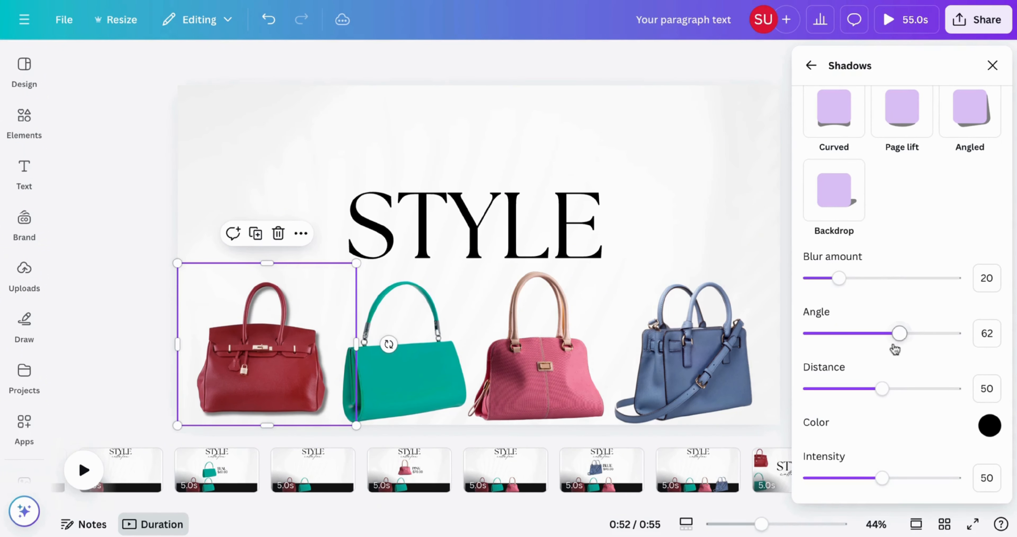
Set the red handbag's shadow angle to 54 and distance to 35, and fine-tune its blur and intensity
mouse_move(901, 333)
left_mouse_down()
mouse_move(924, 334)
mouse_move(869, 334)
mouse_move(888, 334)
left_mouse_up()
left_click_drag(883, 390, 863, 377)
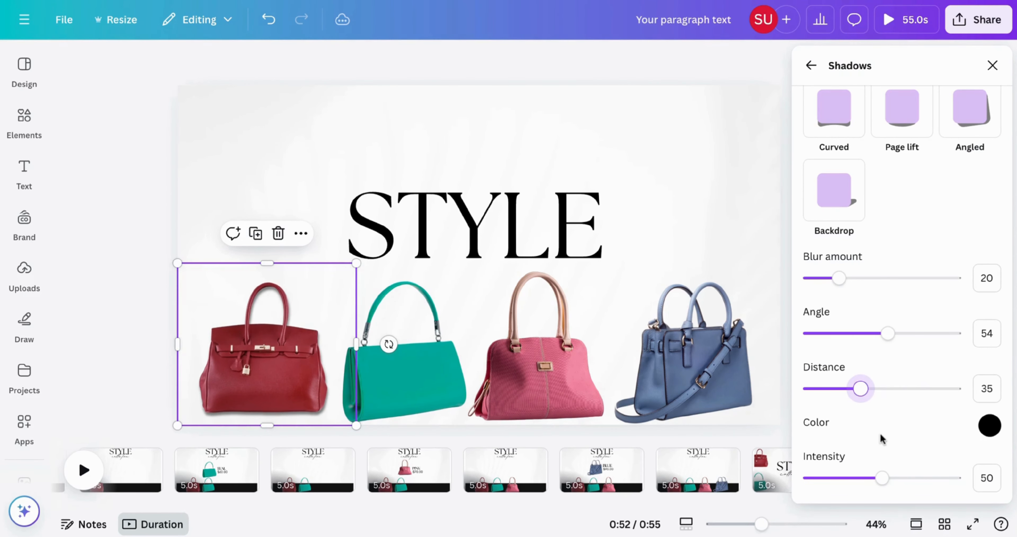
mouse_move(882, 477)
left_mouse_down()
mouse_move(938, 478)
mouse_move(867, 479)
mouse_move(960, 478)
mouse_move(889, 478)
left_mouse_up()
mouse_move(841, 279)
left_mouse_down()
mouse_move(867, 279)
mouse_move(816, 279)
mouse_move(841, 292)
left_mouse_up()
left_click_drag(895, 480, 872, 482)
Try a Backdrop shadow on the teal handbag with its direction set to 5
left_click(413, 383)
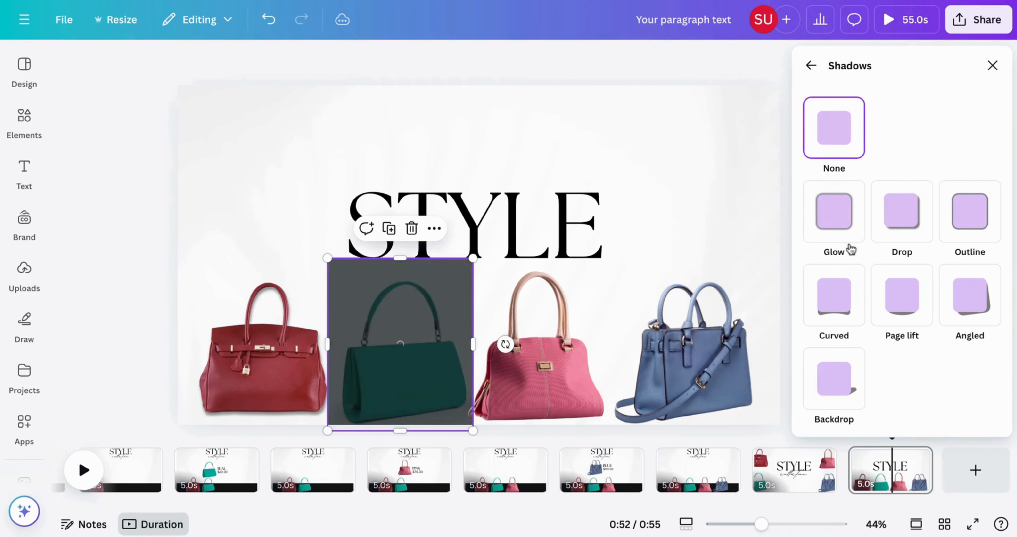
left_click(846, 380)
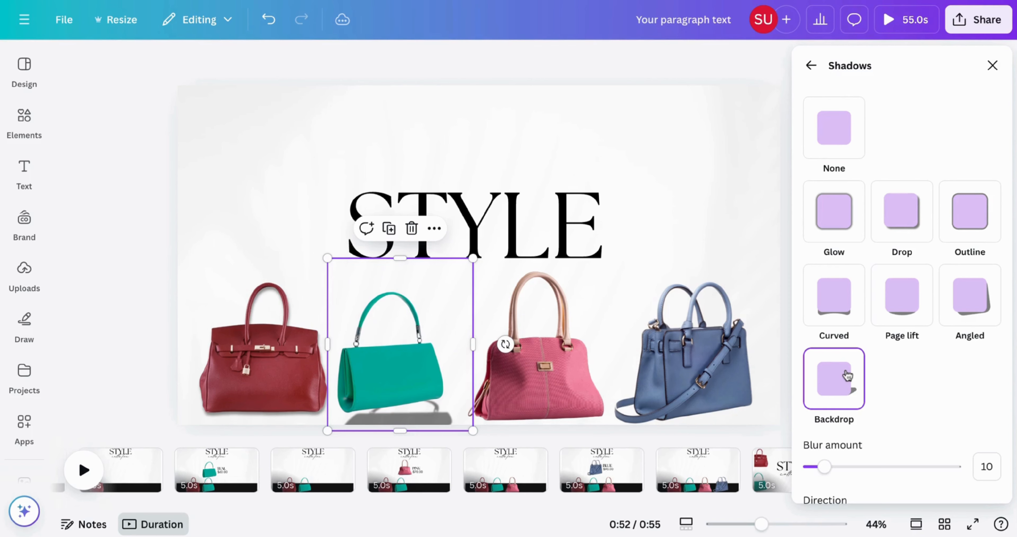
scroll(848, 375, "down", 3)
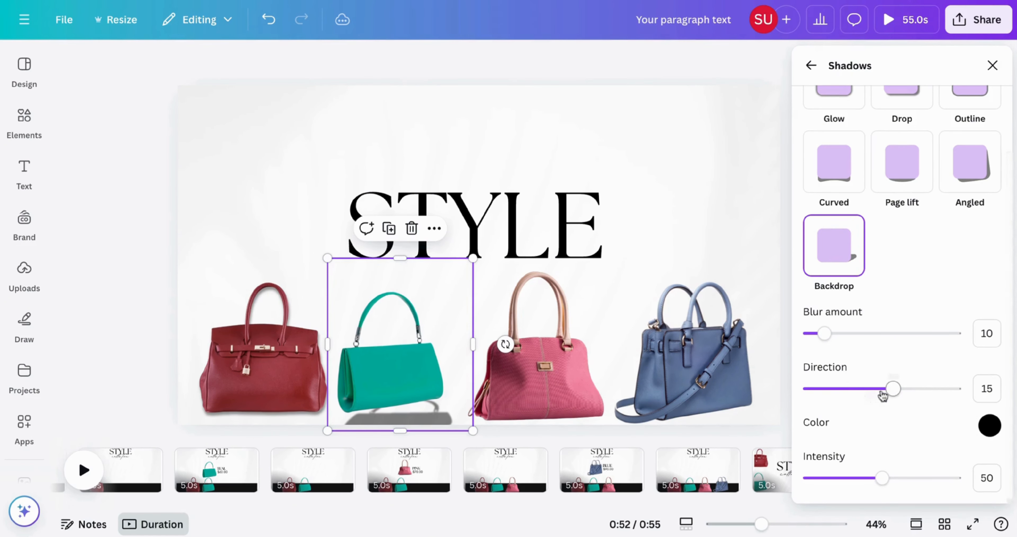
mouse_move(891, 389)
left_mouse_down()
mouse_move(924, 391)
mouse_move(866, 391)
mouse_move(888, 399)
left_mouse_up()
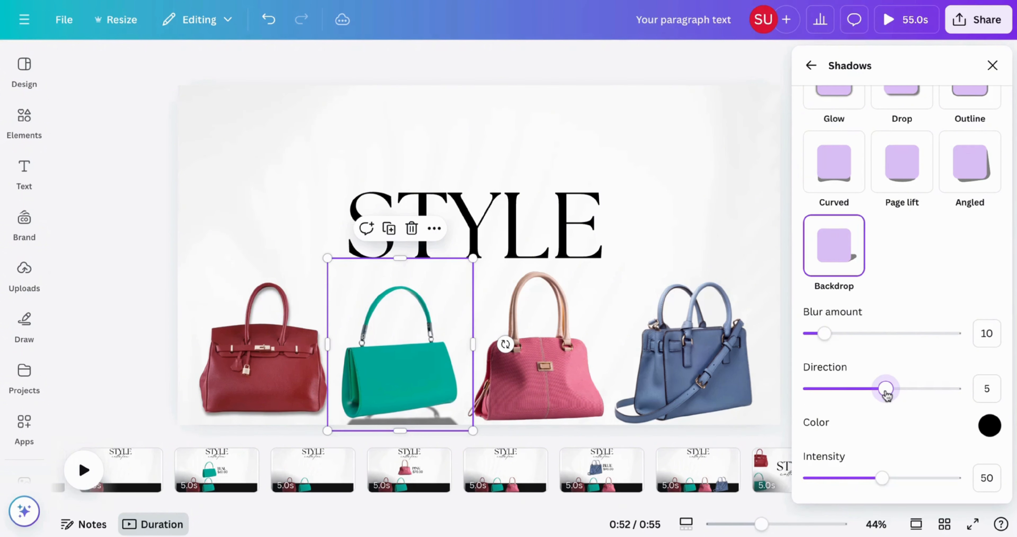
Give the teal handbag a Curved shadow with blur 15, distance 16 and intensity 45
scroll(887, 393, "up", 3)
left_click(851, 300)
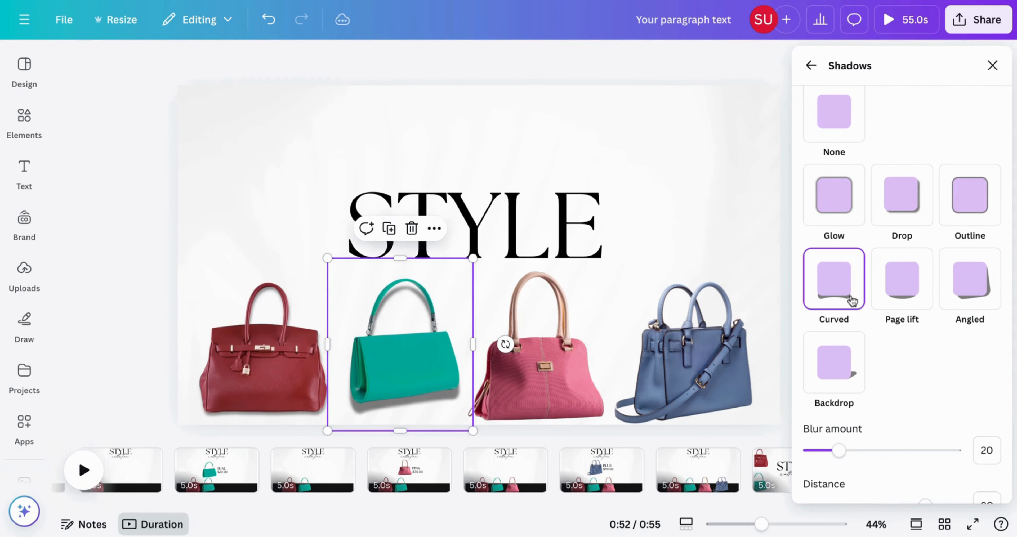
scroll(897, 393, "down", 4)
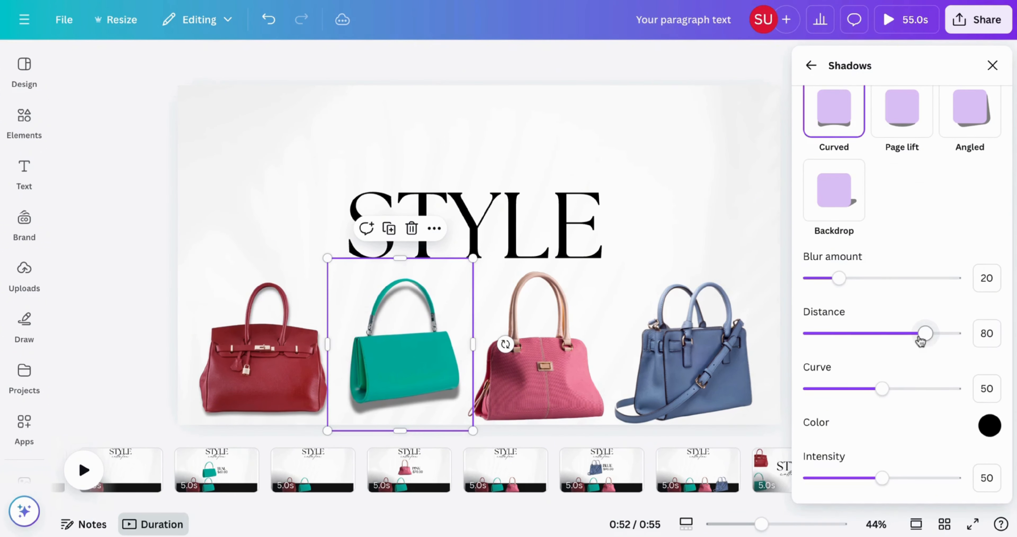
left_click_drag(925, 342, 835, 355)
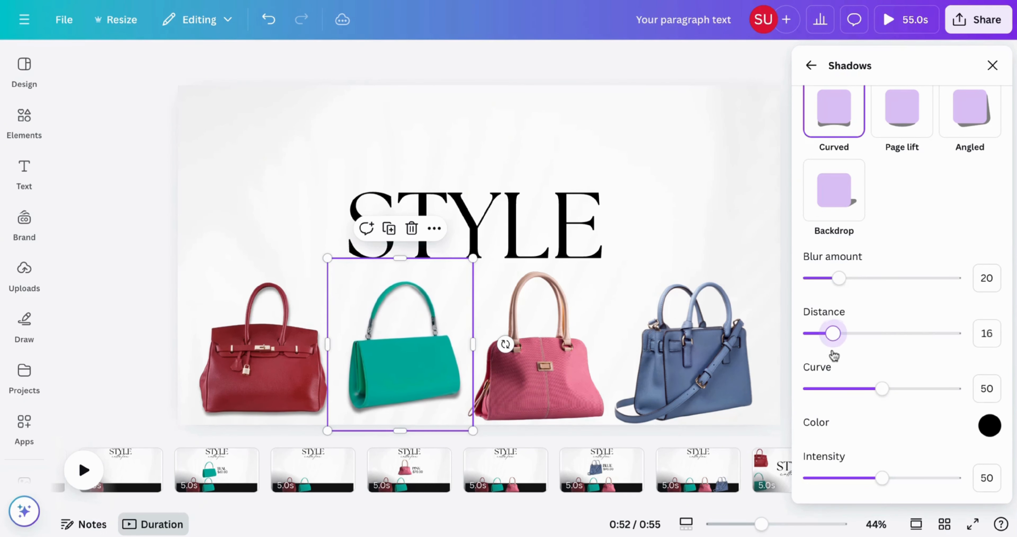
mouse_move(839, 278)
left_mouse_down()
mouse_move(858, 282)
mouse_move(833, 291)
left_mouse_up()
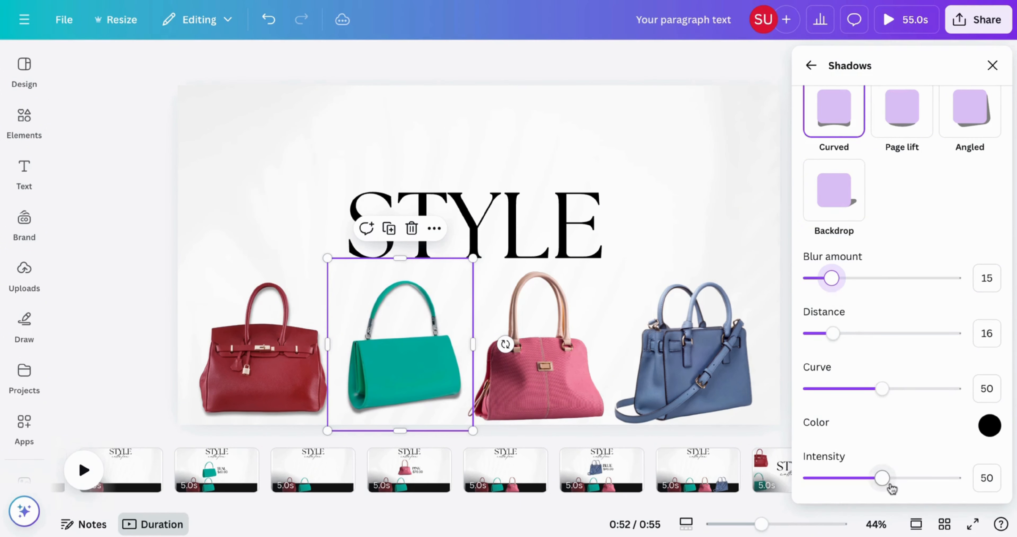
mouse_move(892, 489)
left_mouse_down()
mouse_move(920, 482)
mouse_move(876, 481)
left_mouse_up()
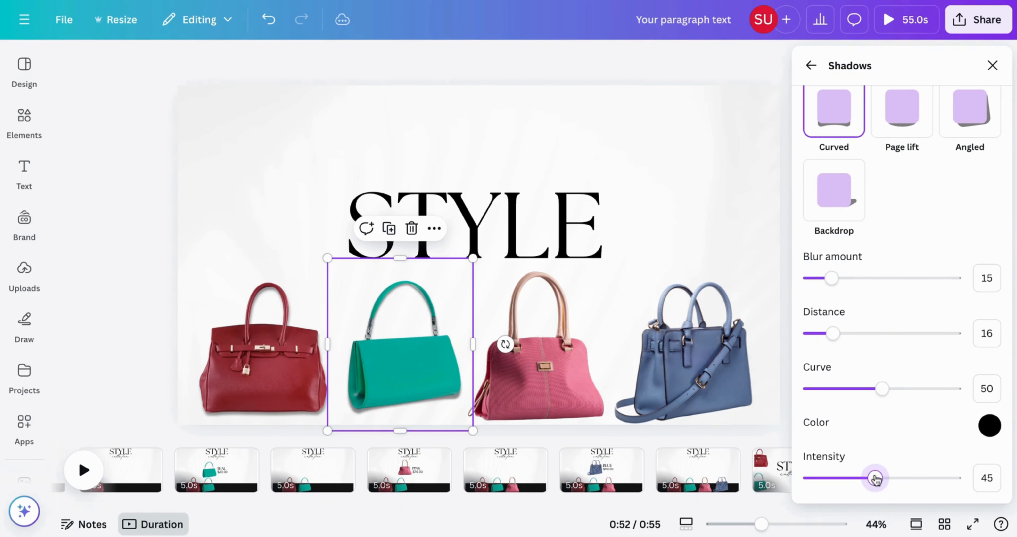
Apply a Drop shadow to the pink handbag with blur 33, angle 42 and distance 22, and fine-tune its intensity
left_click(570, 402)
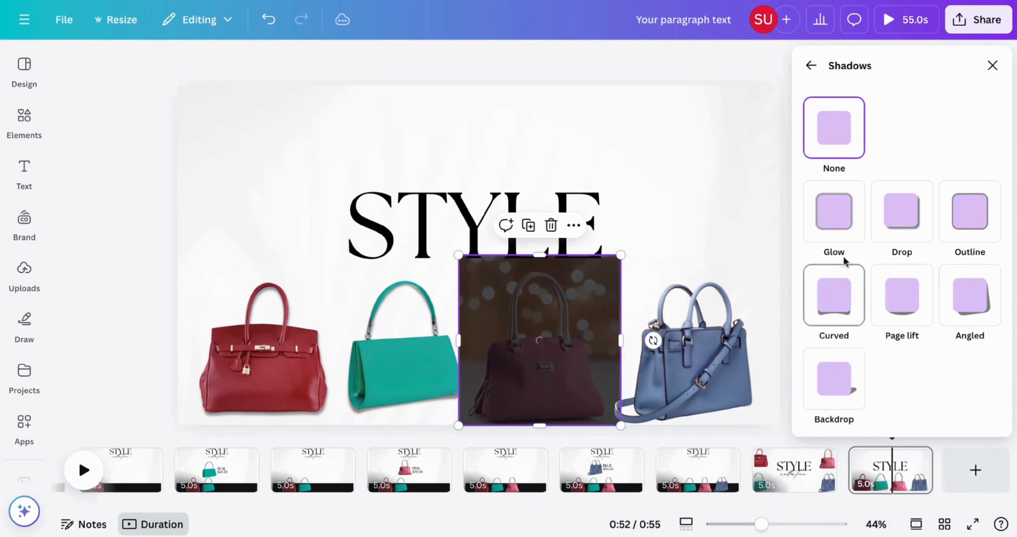
left_click(900, 230)
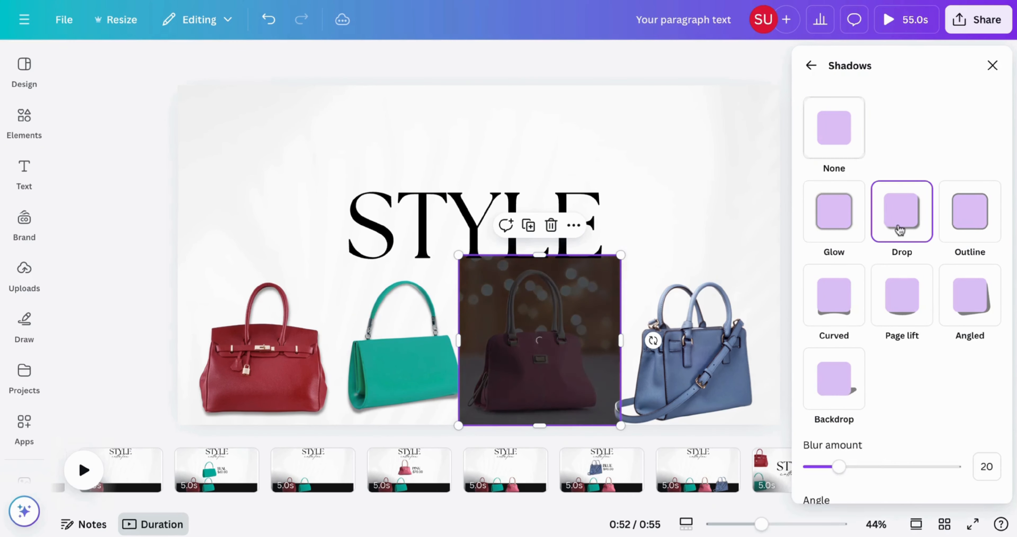
scroll(869, 467, "down", 5)
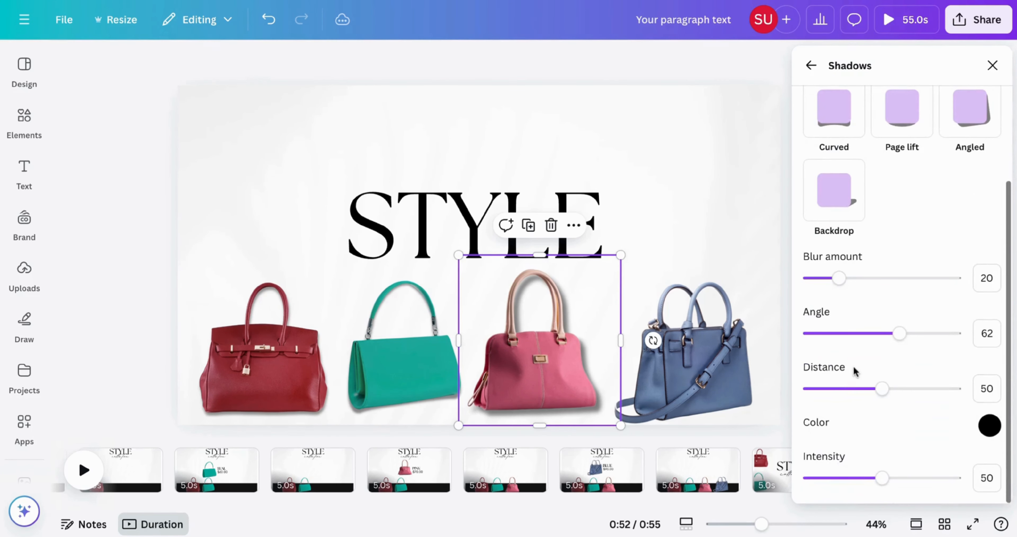
left_click_drag(902, 338, 839, 388)
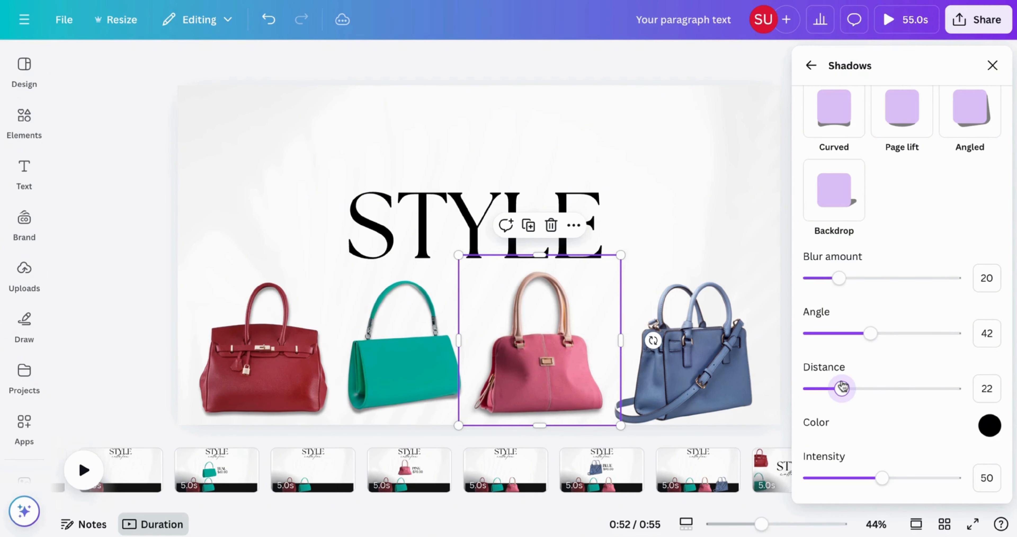
left_click_drag(839, 278, 858, 295)
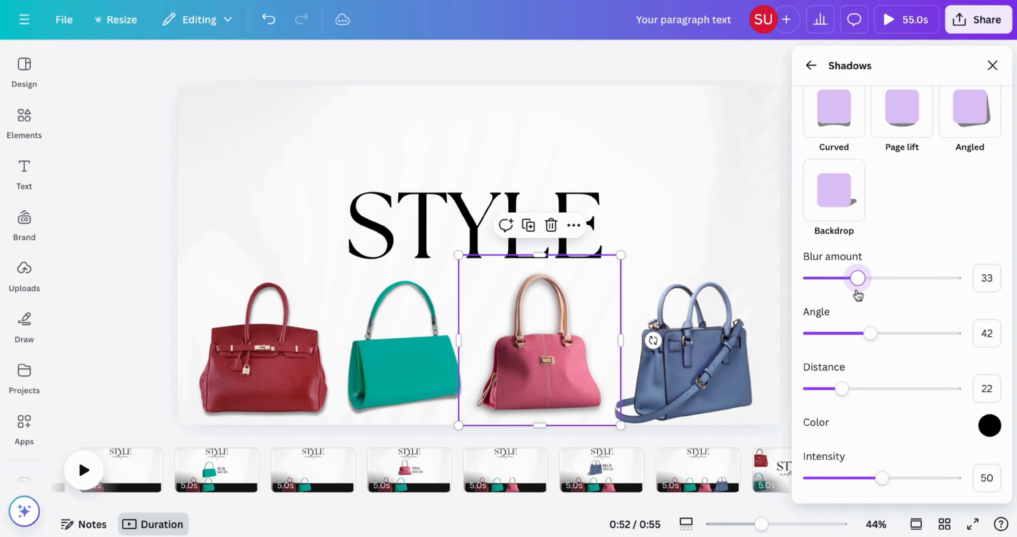
scroll(858, 295, "up", 1)
scroll(858, 295, "down", 1)
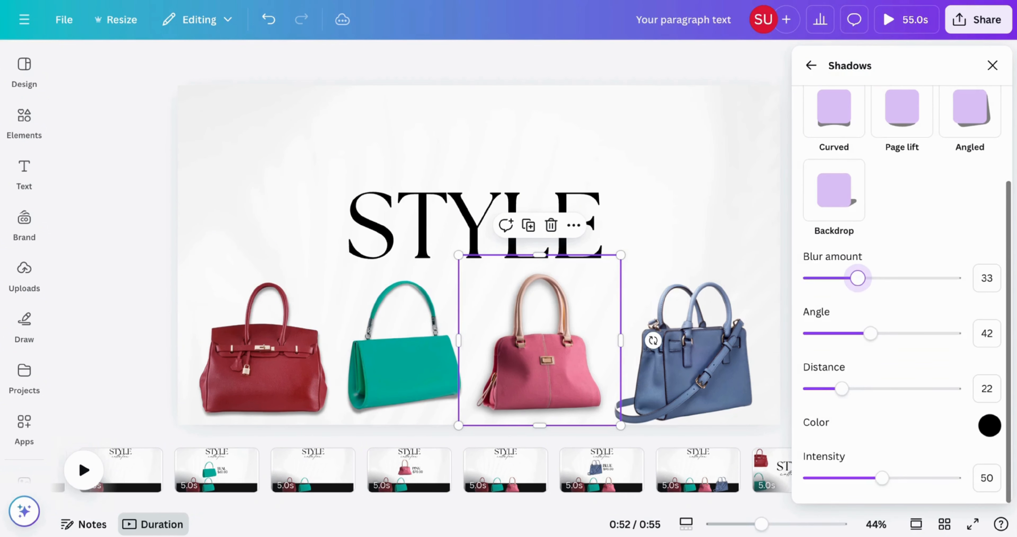
mouse_move(888, 488)
left_mouse_down()
mouse_move(922, 486)
mouse_move(854, 484)
mouse_move(886, 479)
left_mouse_up()
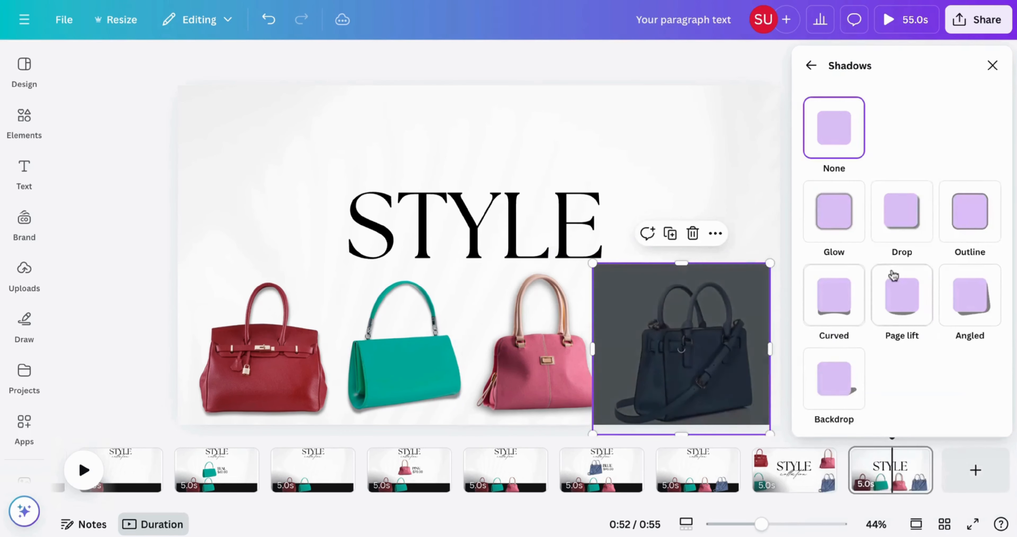
Apply a Drop shadow to the blue handbag with blur 25, angle 56, intensity 35 and a reduced distance
left_click(909, 221)
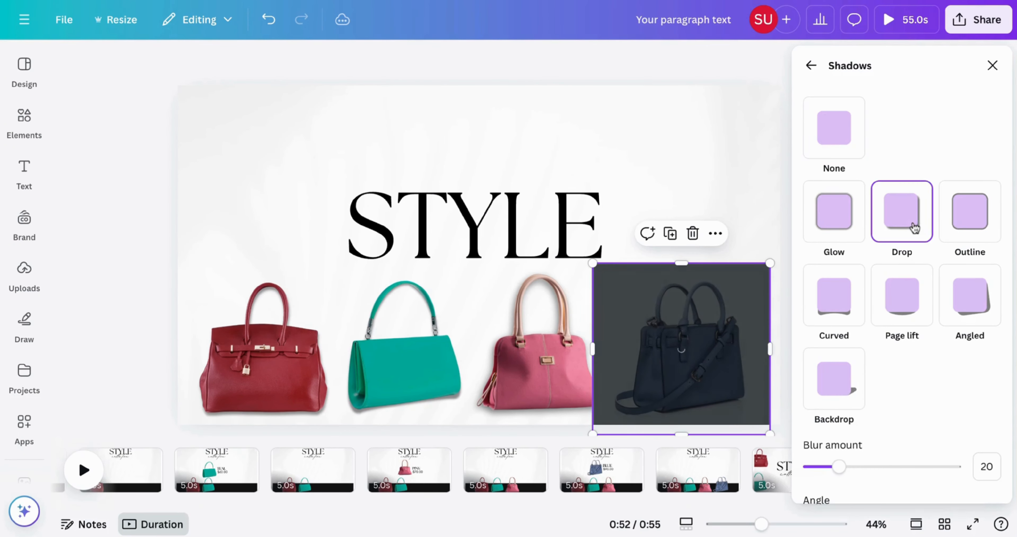
scroll(905, 445, "down", 3)
scroll(905, 447, "down", 2)
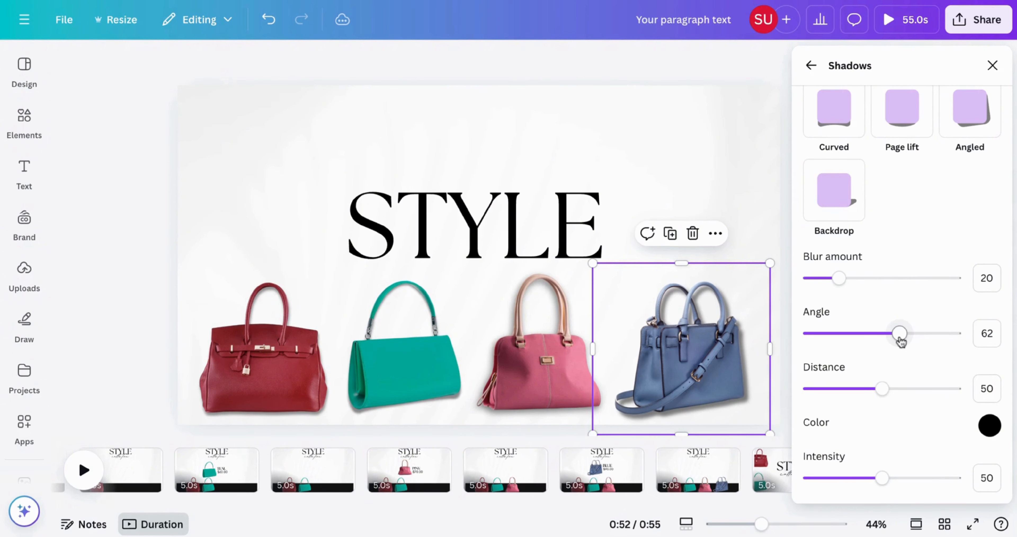
left_click(891, 388)
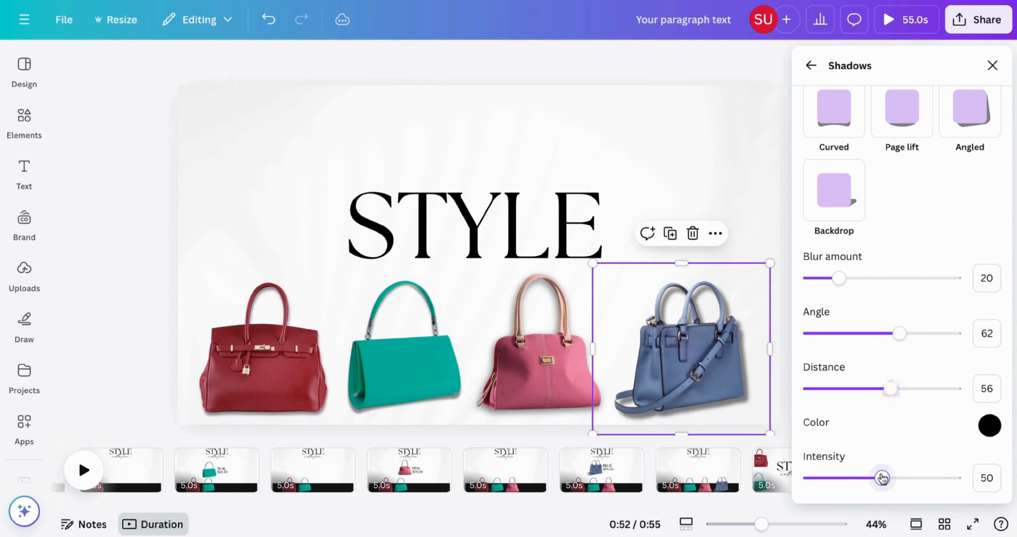
left_click_drag(882, 477, 861, 477)
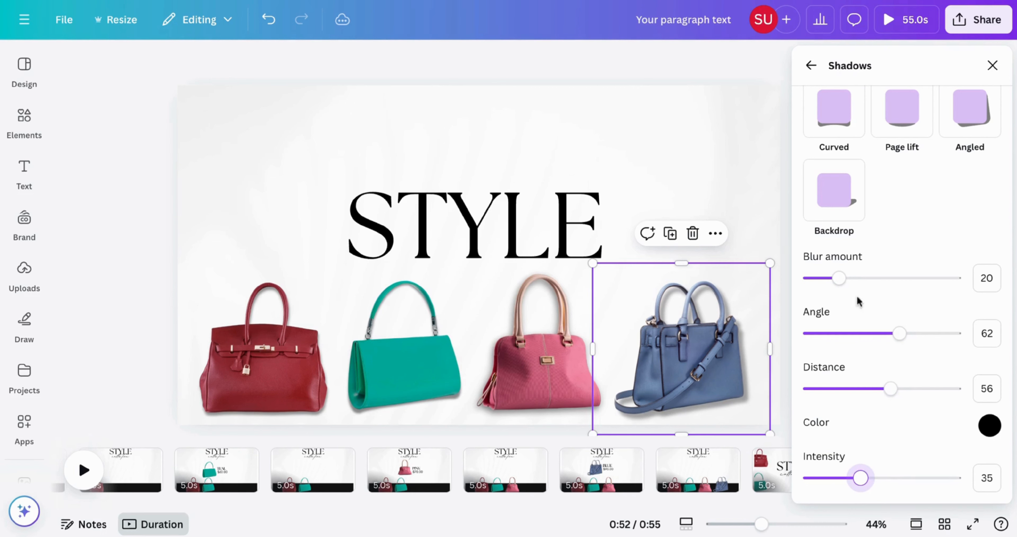
mouse_move(838, 278)
left_mouse_down()
mouse_move(861, 278)
mouse_move(838, 279)
mouse_move(847, 287)
left_mouse_up()
left_click_drag(899, 333, 891, 333)
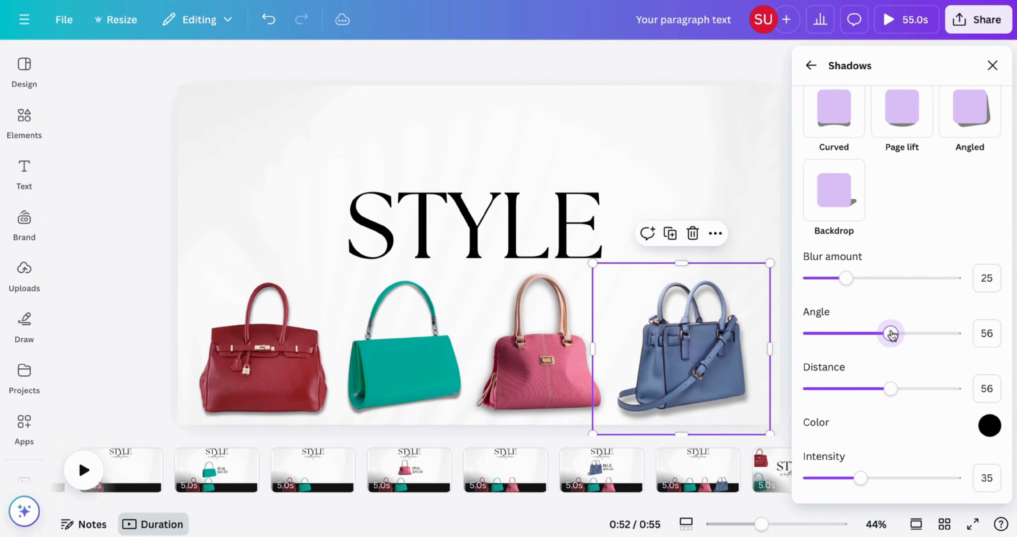
left_click_drag(888, 389, 862, 380)
left_click(993, 64)
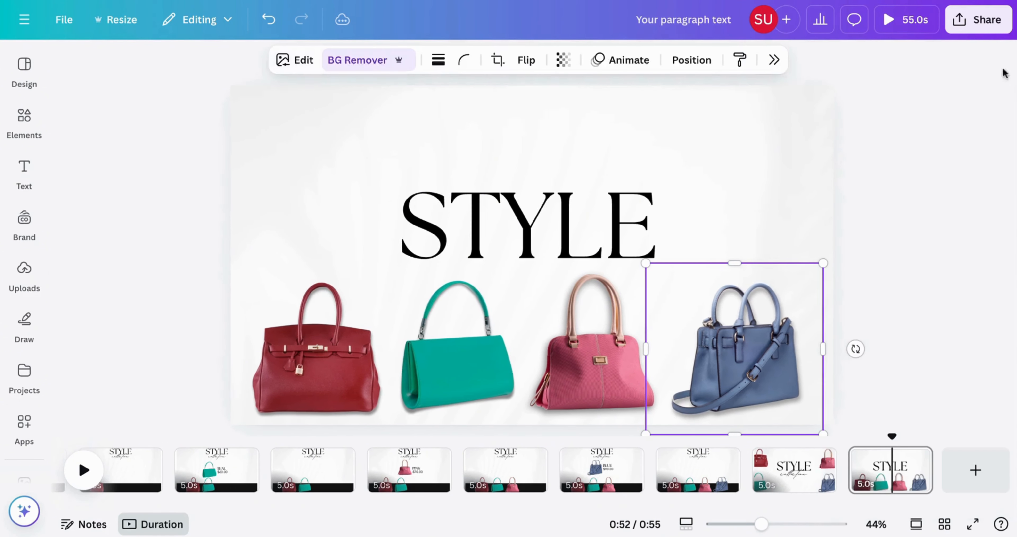
Slightly enlarge the blue and pink handbags on the last page, keeping their lower edges in line
left_click(929, 241)
left_click(785, 351)
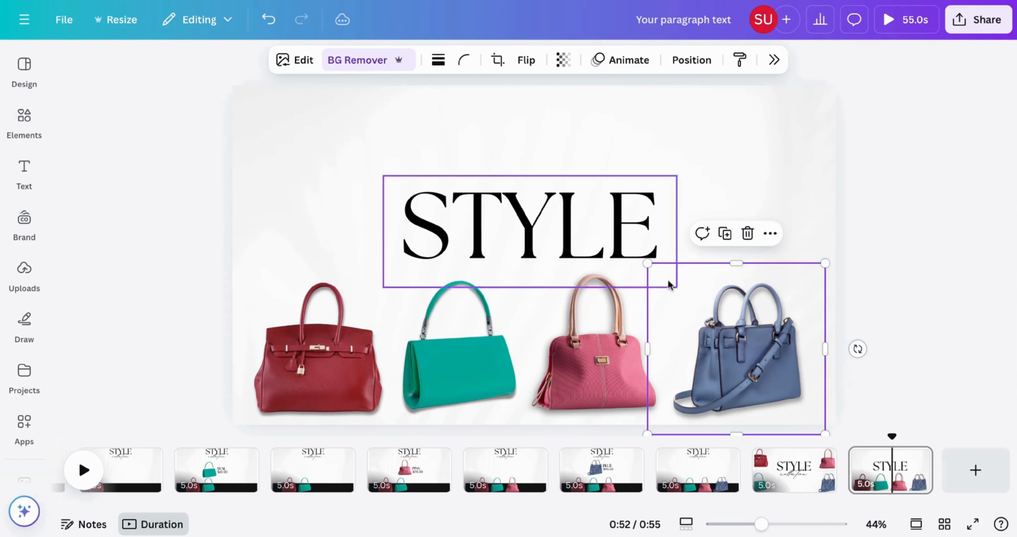
left_click_drag(646, 263, 636, 254)
left_click(570, 315)
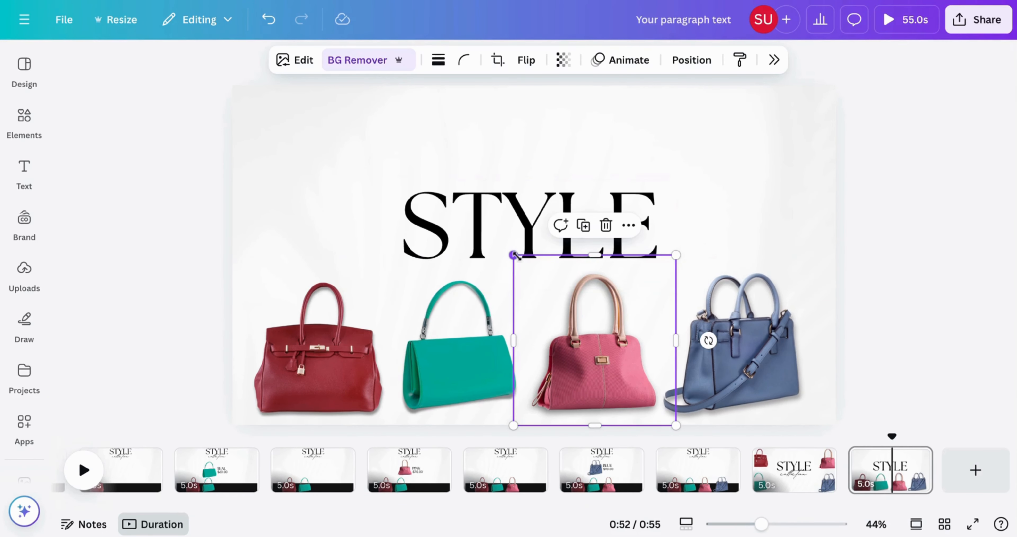
left_click_drag(513, 255, 504, 248)
Slightly enlarge the teal and red handbags, and nudge the teal one into line with the row
left_click(454, 284)
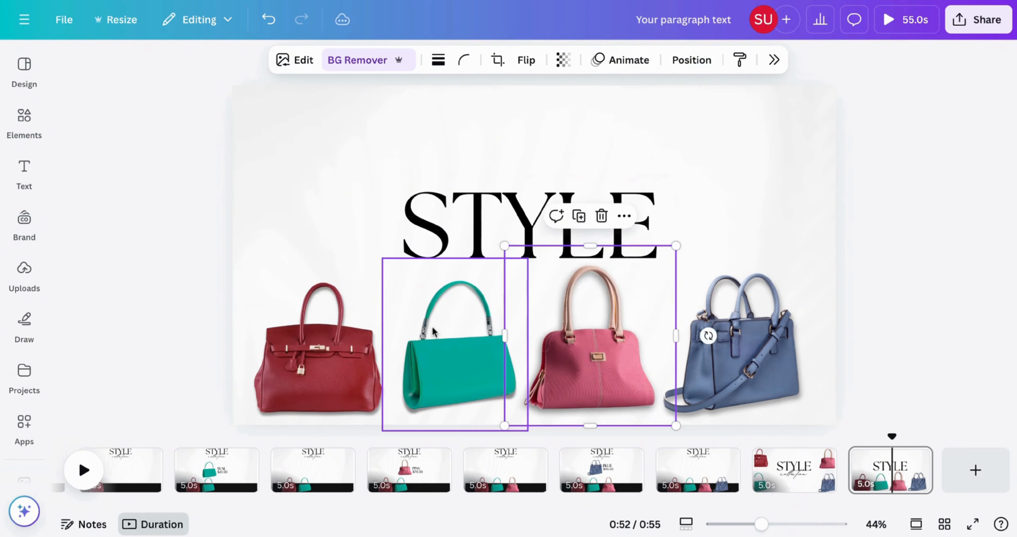
left_click_drag(382, 259, 367, 243)
left_click_drag(425, 323, 427, 330)
left_click(394, 280)
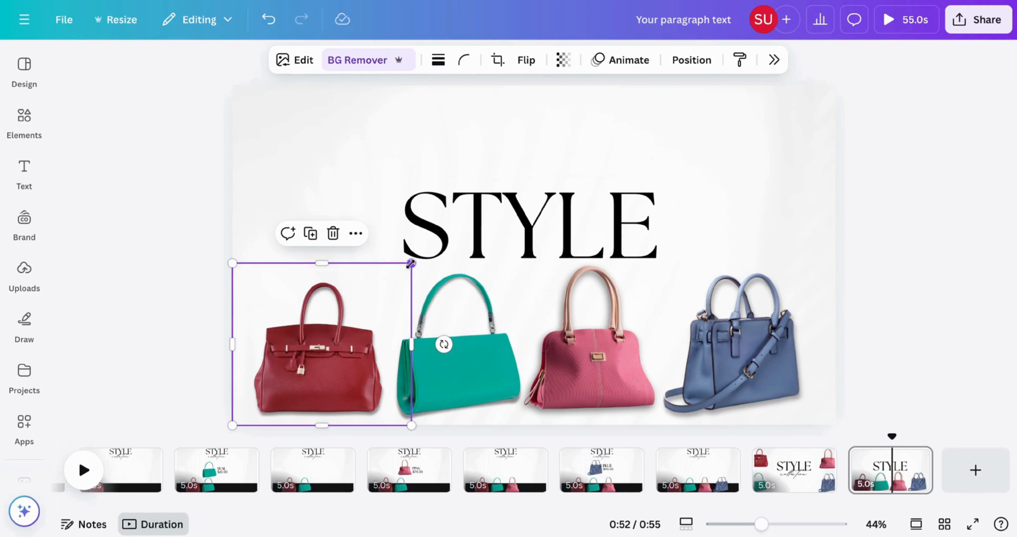
left_click_drag(411, 263, 419, 256)
left_click(385, 318)
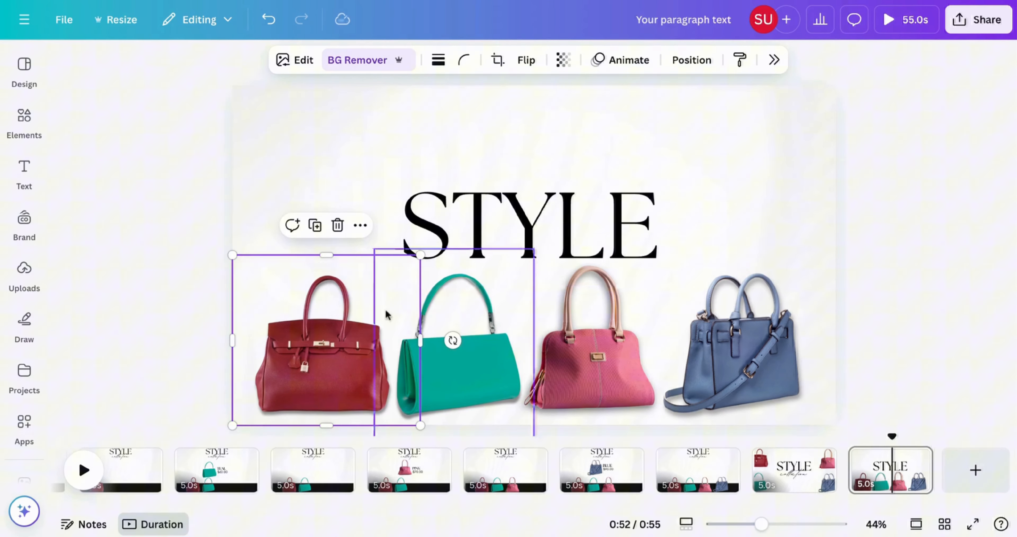
left_click(349, 337)
left_click(189, 316)
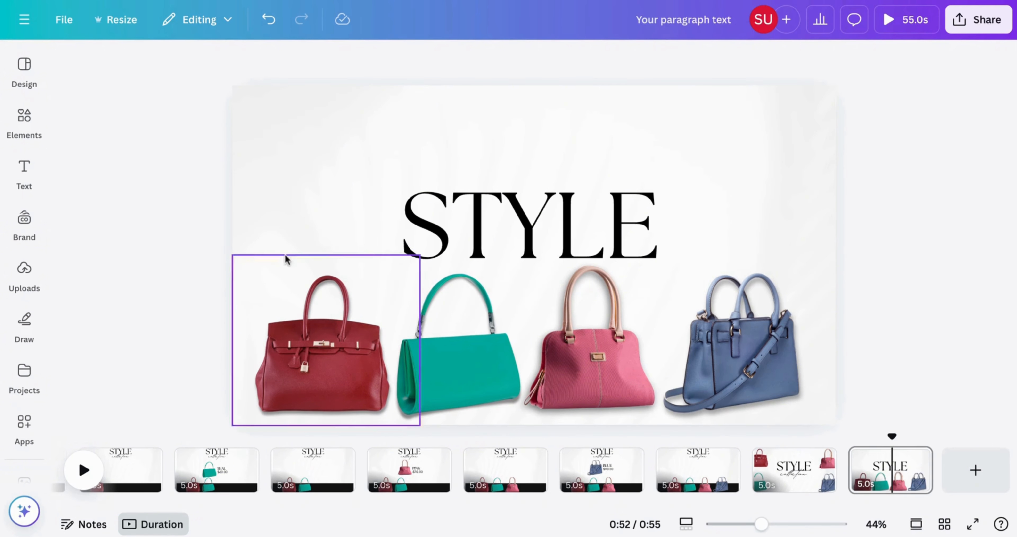
left_click(468, 243)
double_click(468, 243)
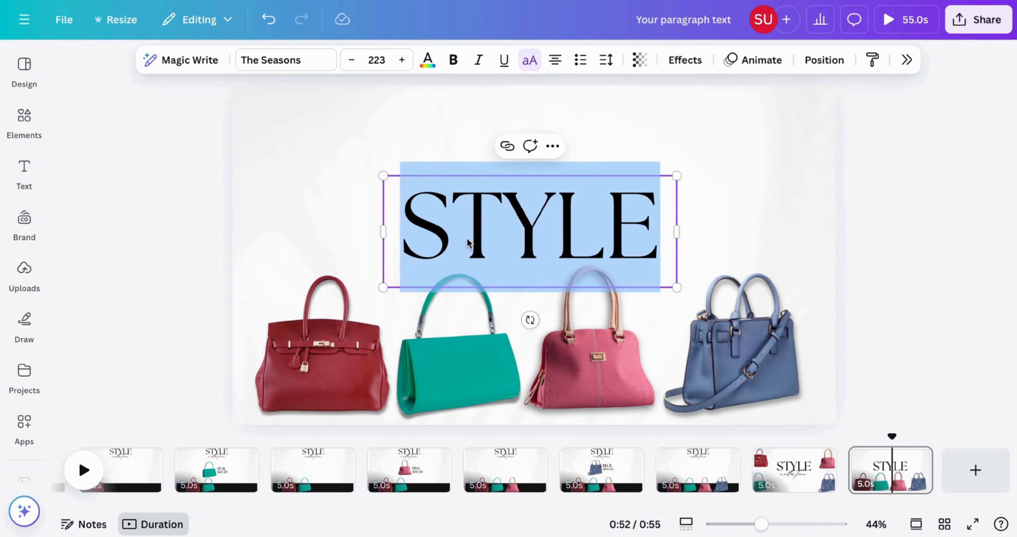
type("www")
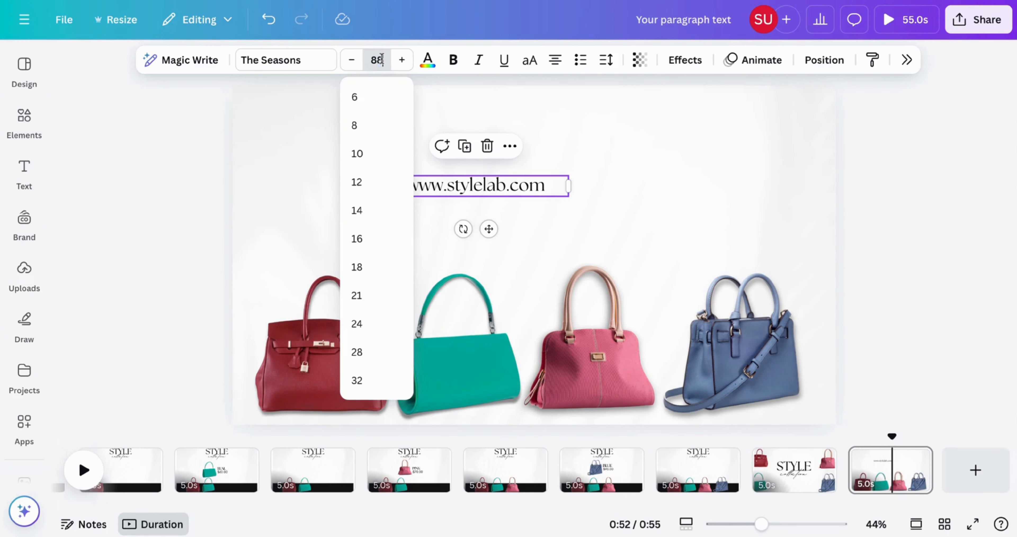
type("88")
key("Return")
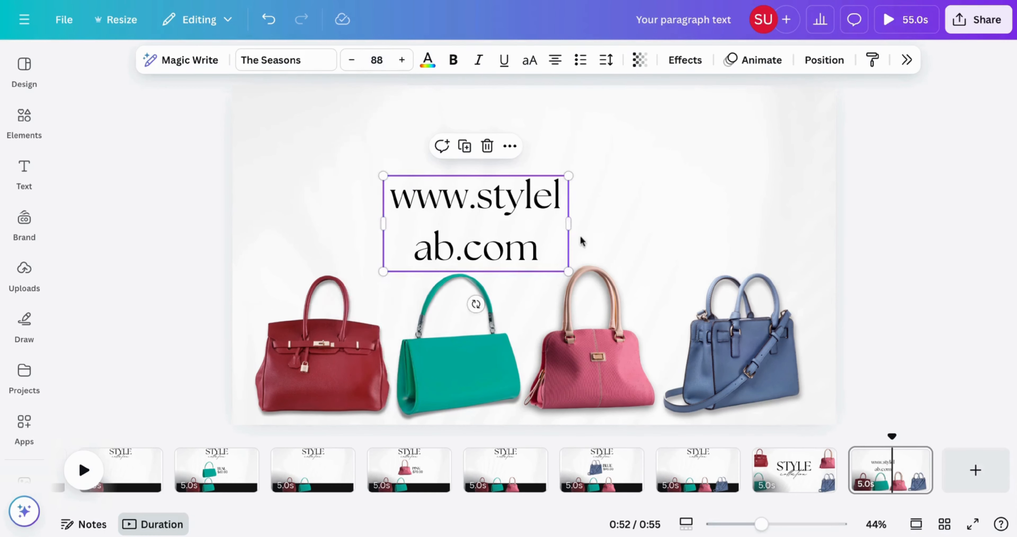
Widen the web address text box so it fits on one line, and center it above the handbags
left_click_drag(568, 223, 705, 206)
left_click(723, 208)
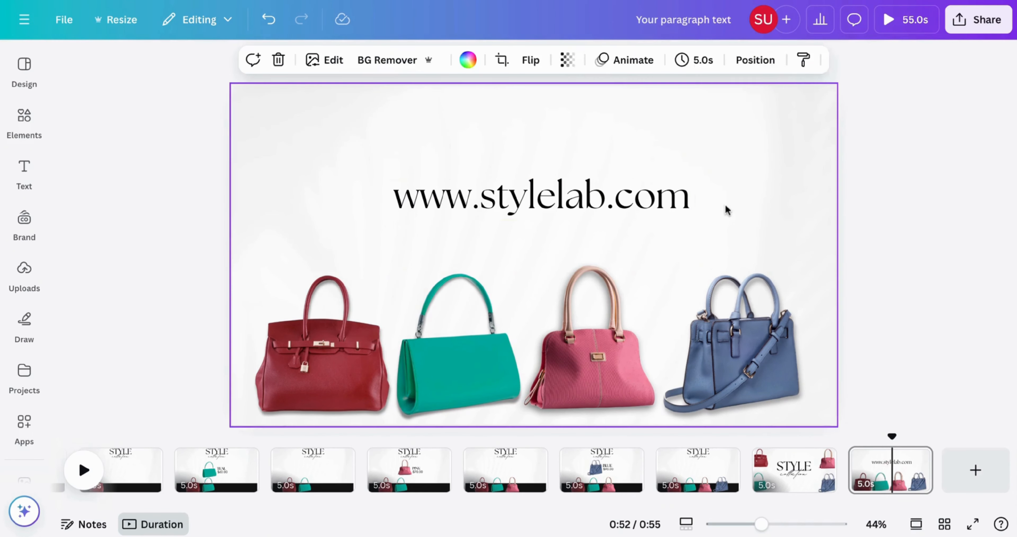
left_click_drag(597, 198, 590, 217)
left_click(605, 150)
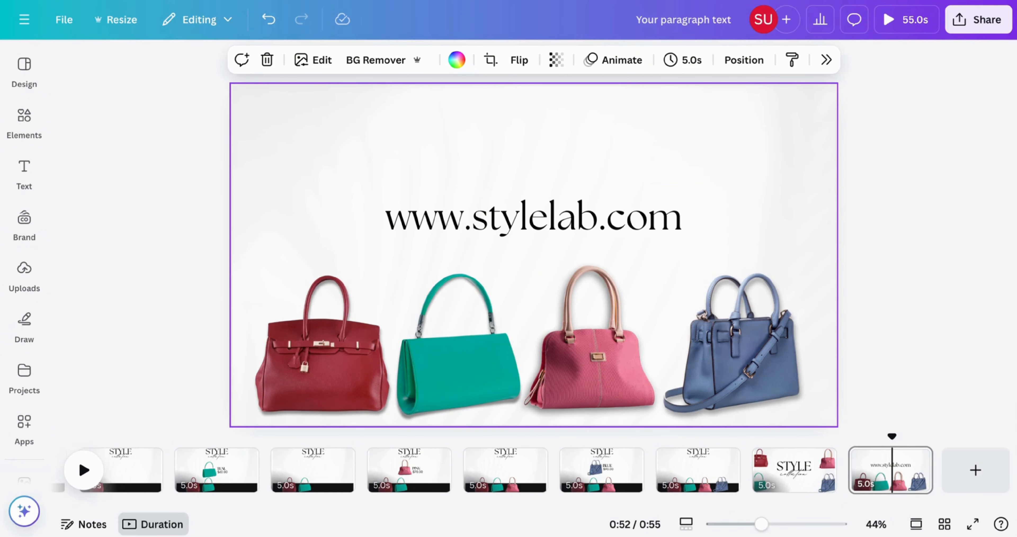
Apply the Typewriter animation to the web address text, on enter with the Character writing style
left_click(552, 220)
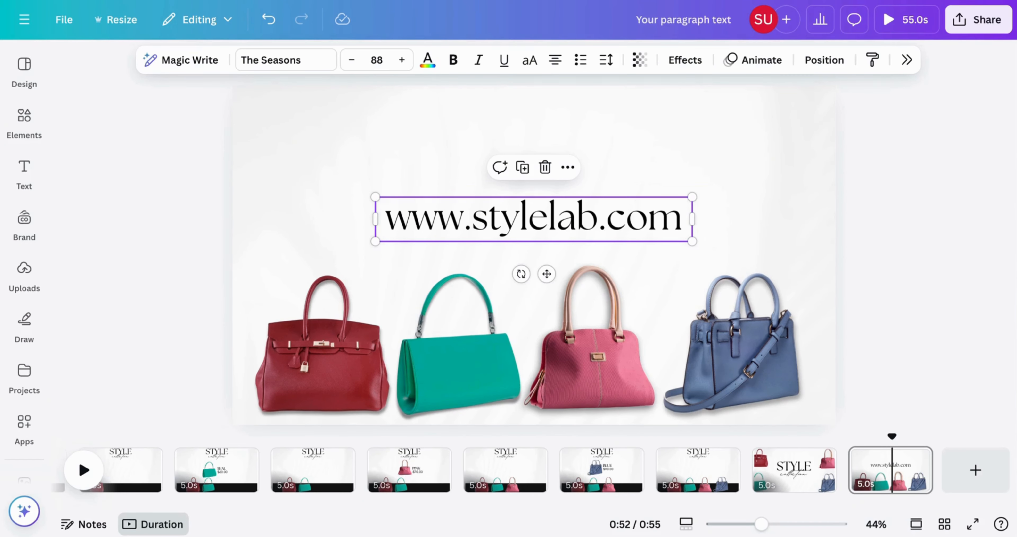
left_click(742, 69)
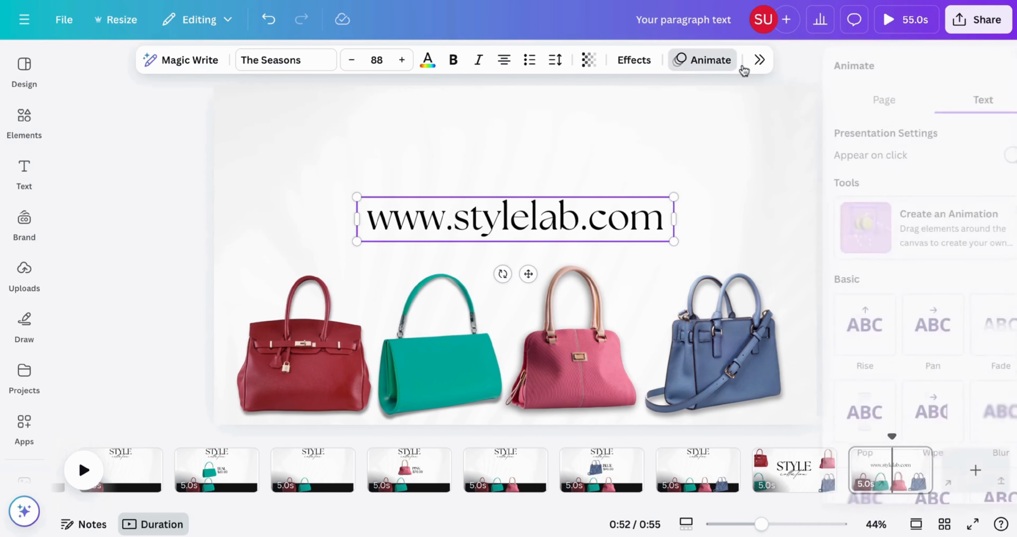
scroll(900, 292, "down", 3)
scroll(898, 291, "down", 1)
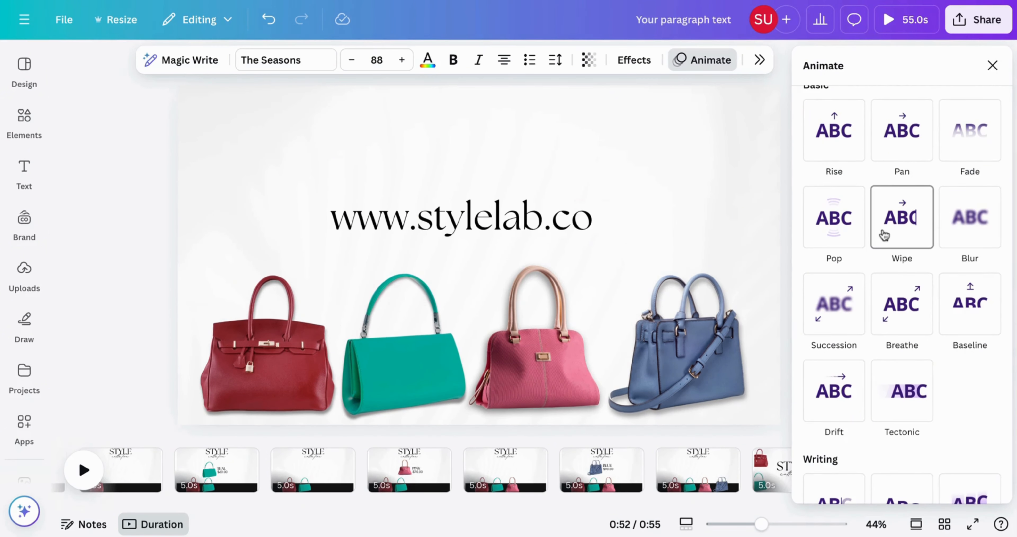
scroll(884, 235, "down", 2)
scroll(885, 221, "down", 4)
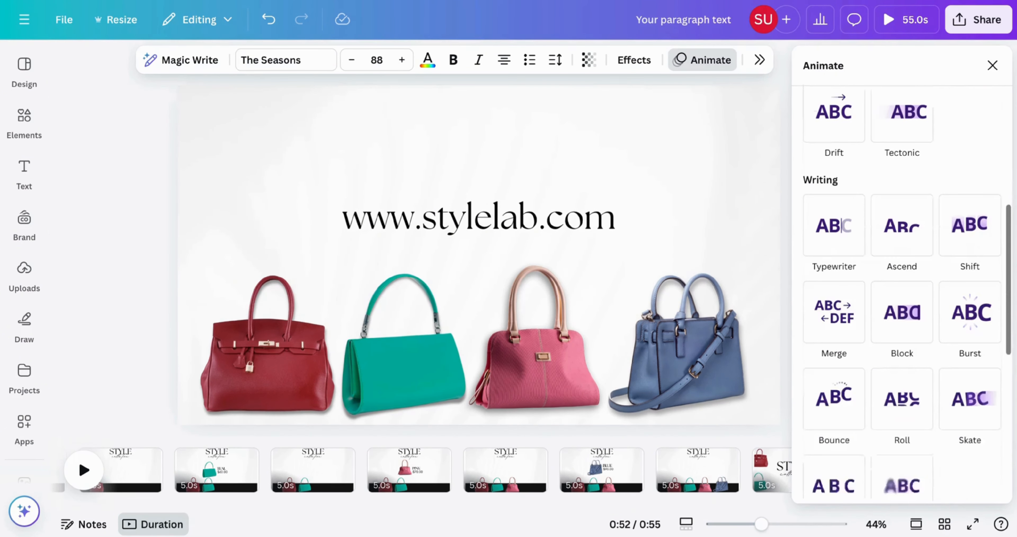
left_click(818, 237)
scroll(829, 312, "down", 1)
scroll(857, 322, "down", 1)
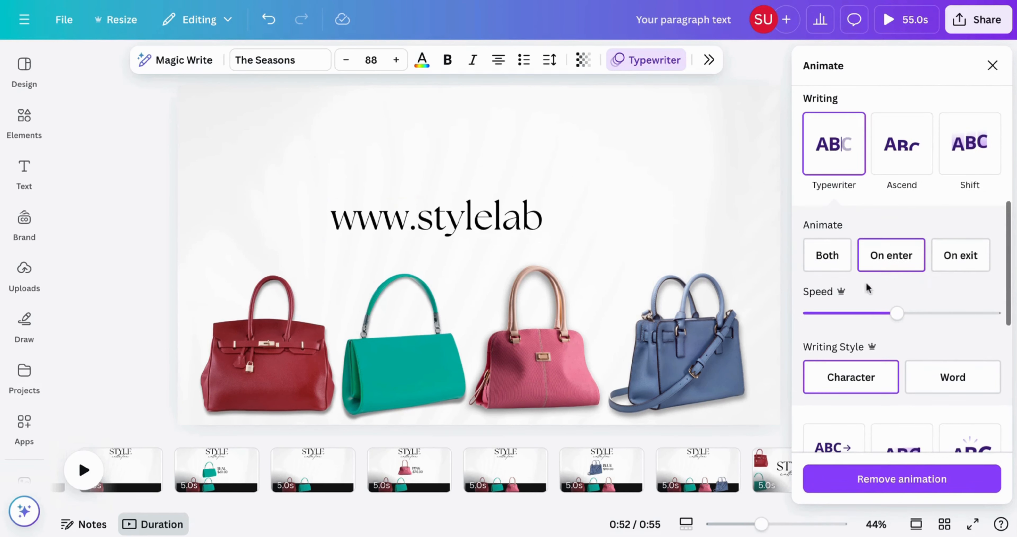
left_click(860, 385)
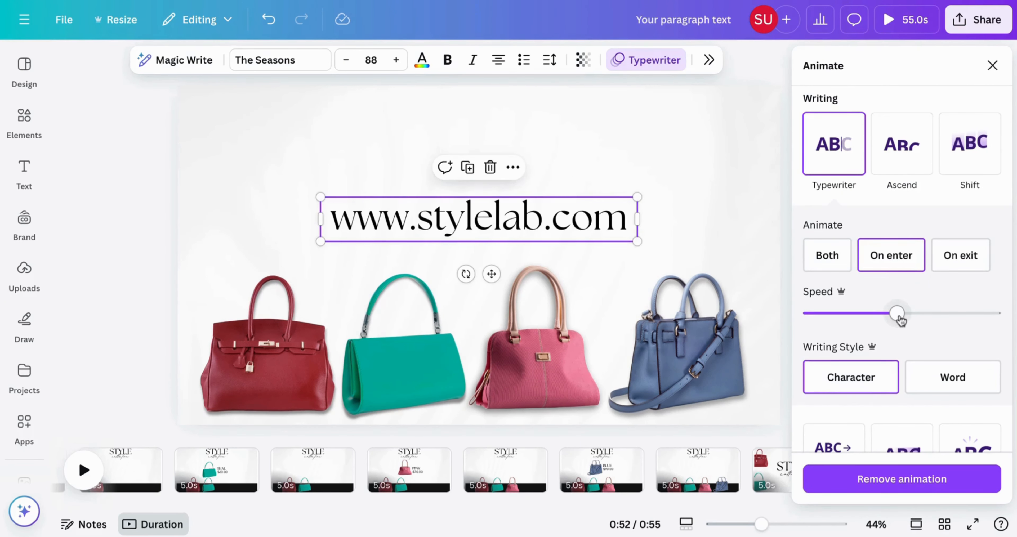
Set the Typewriter animation speed of the web address text to almost the maximum and finish editing the animation
left_click_drag(897, 314, 960, 308)
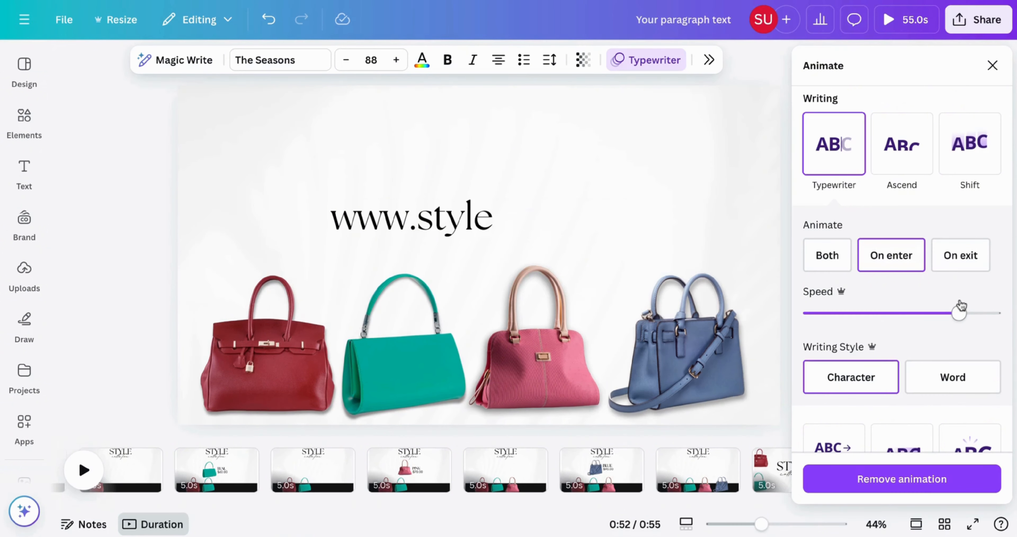
left_click_drag(959, 313, 985, 314)
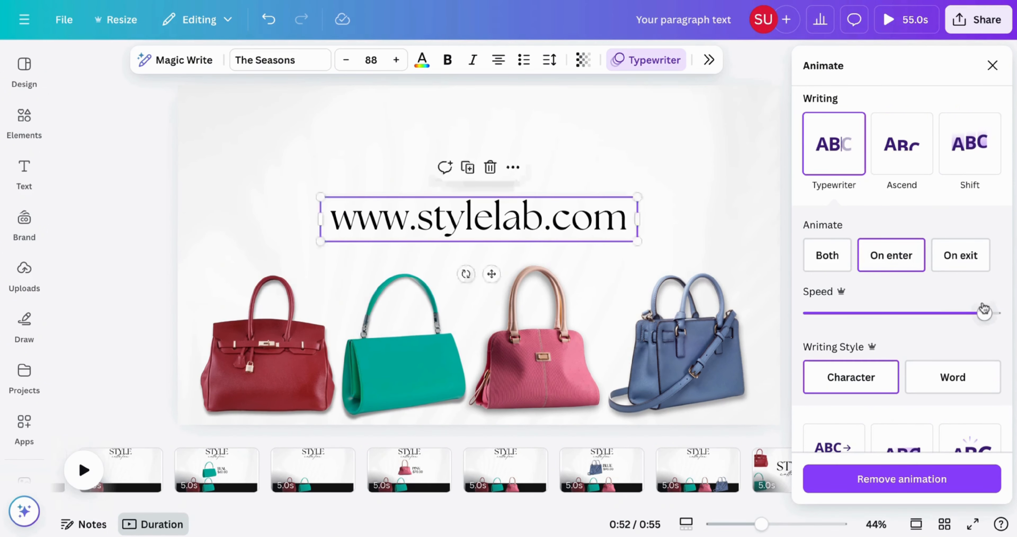
left_click_drag(983, 314, 912, 317)
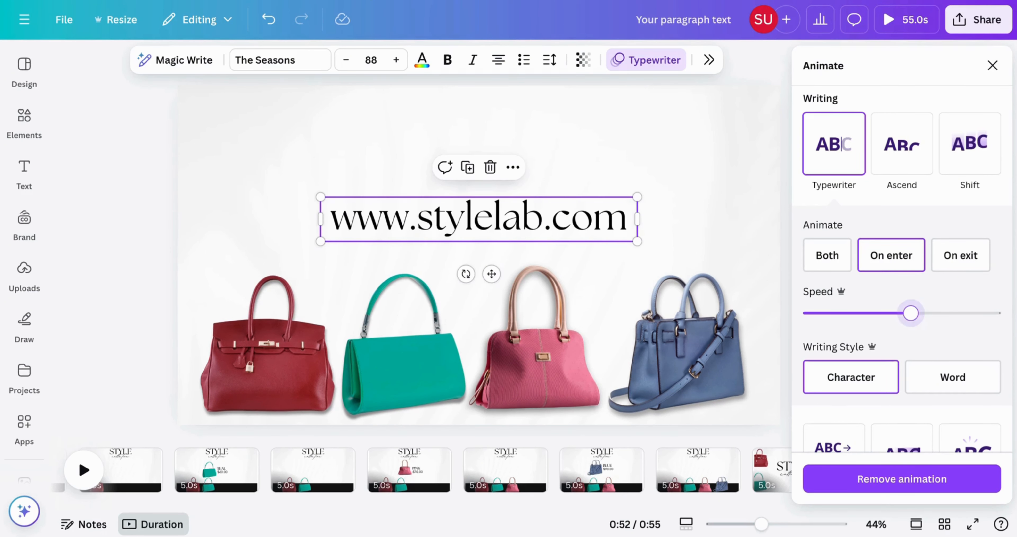
left_click_drag(911, 314, 995, 329)
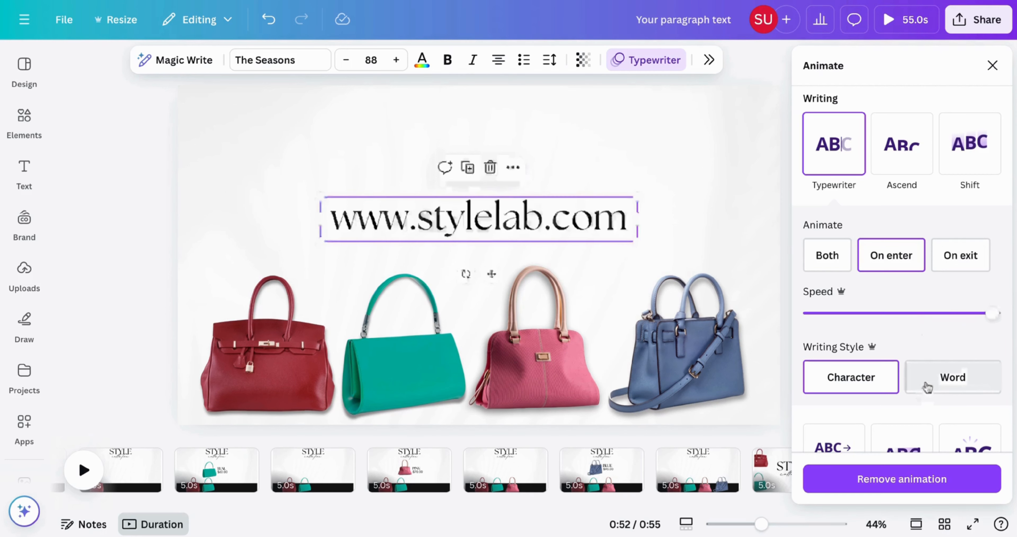
left_click(991, 67)
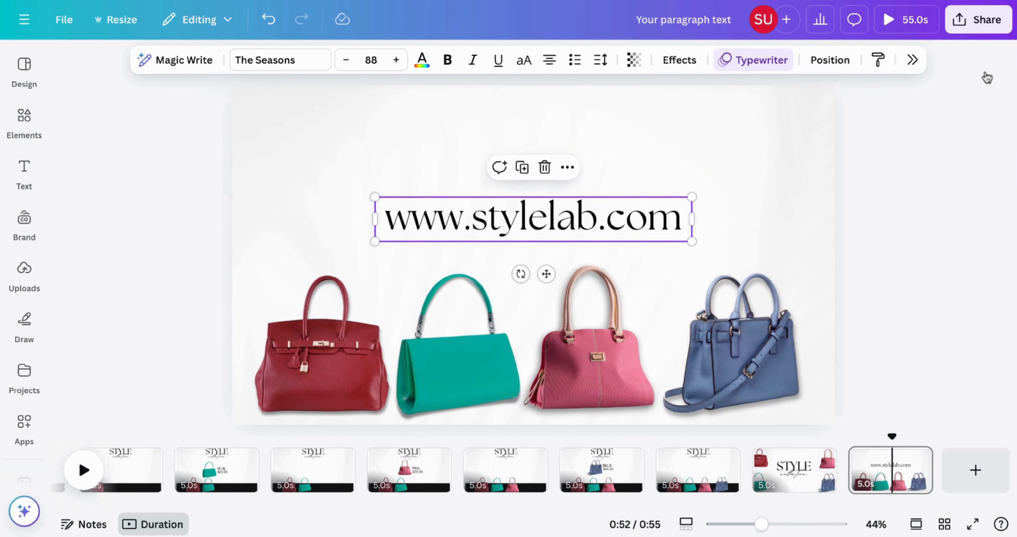
left_click(971, 115)
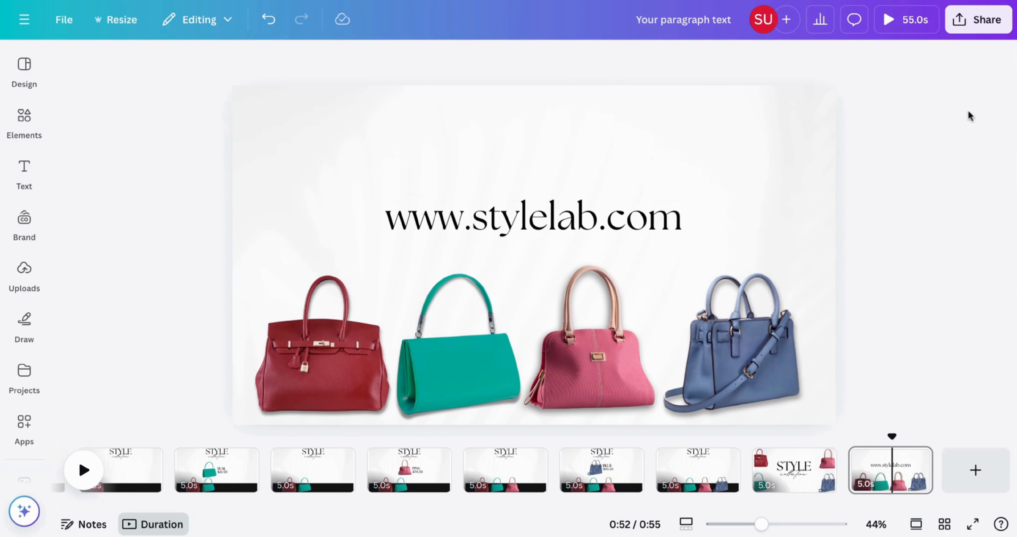
Set the duration of the last page to 1.0 s and preview the video
left_click(807, 178)
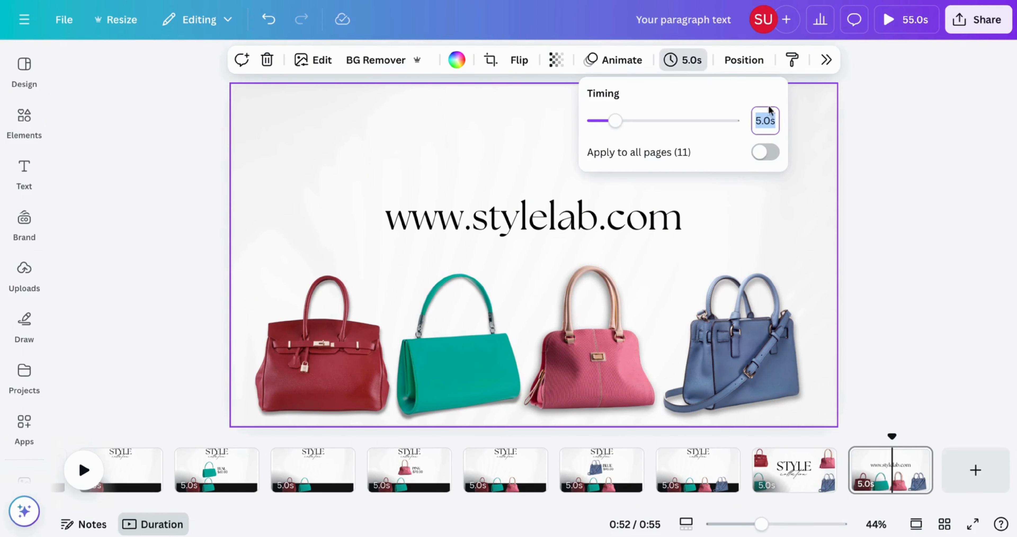
key("BackSpace")
type("1")
key("Return")
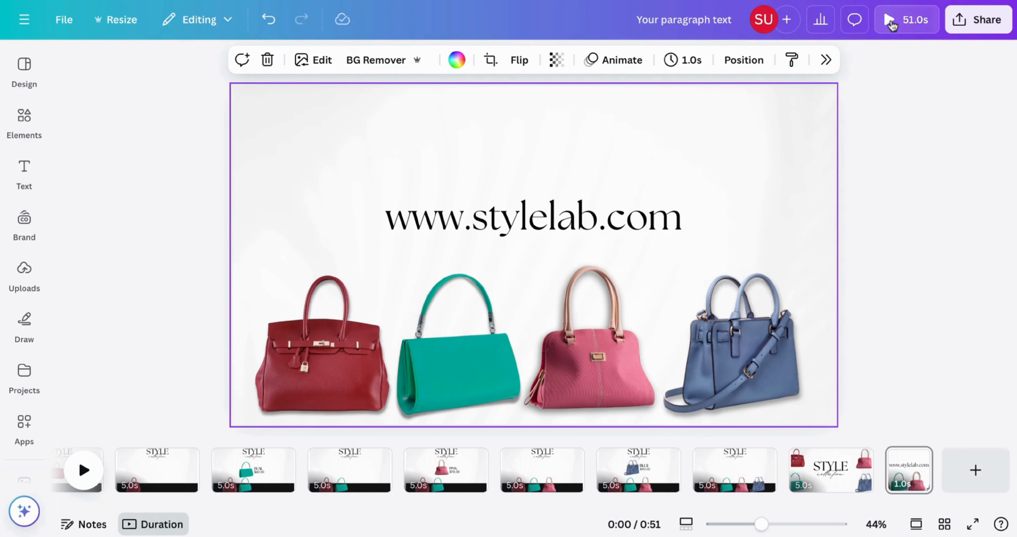
left_click(893, 26)
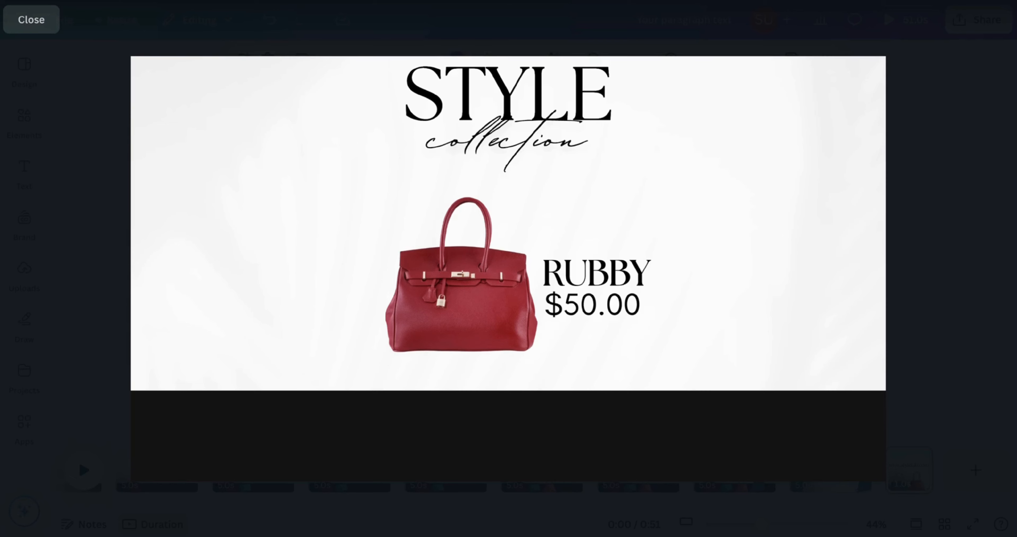
key("Escape")
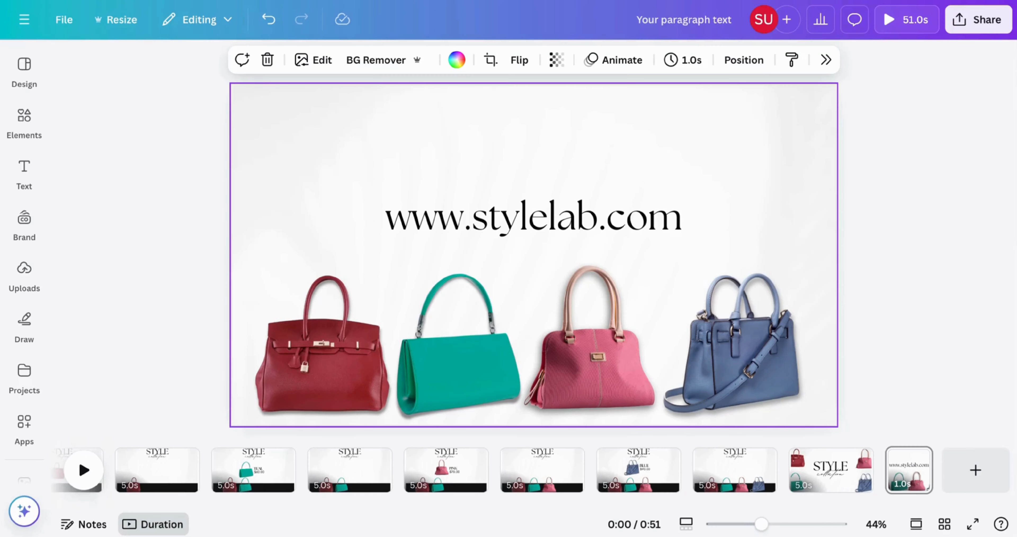
Set the page duration to 0.5 s and apply it to all 11 pages
left_click(844, 472)
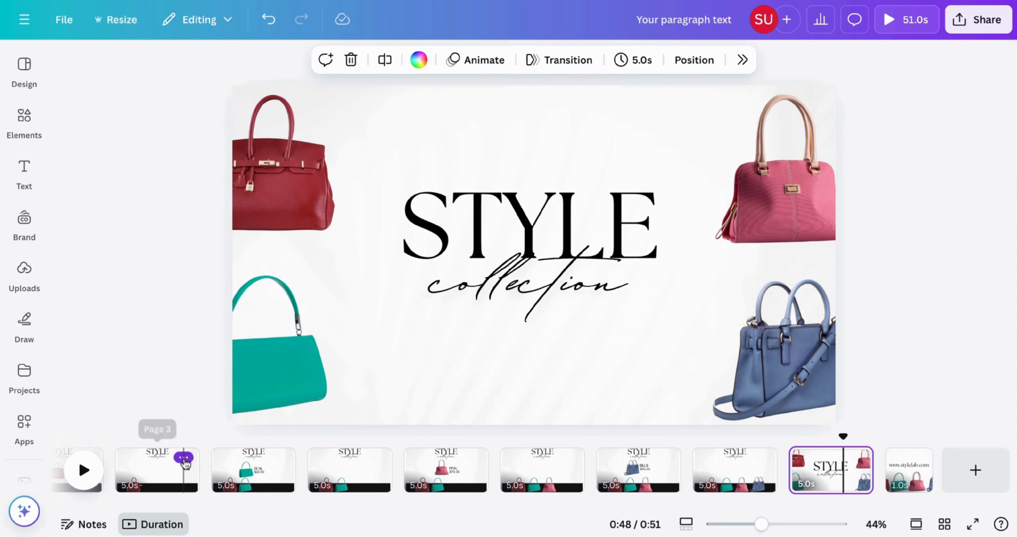
left_click(177, 466)
left_click(651, 68)
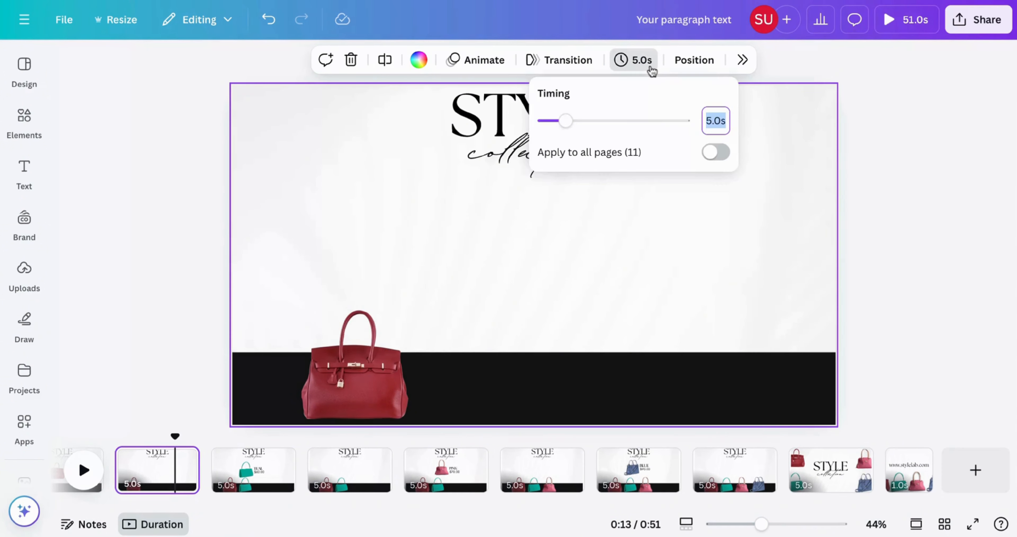
left_click(721, 120)
type("0.")
left_click(716, 153)
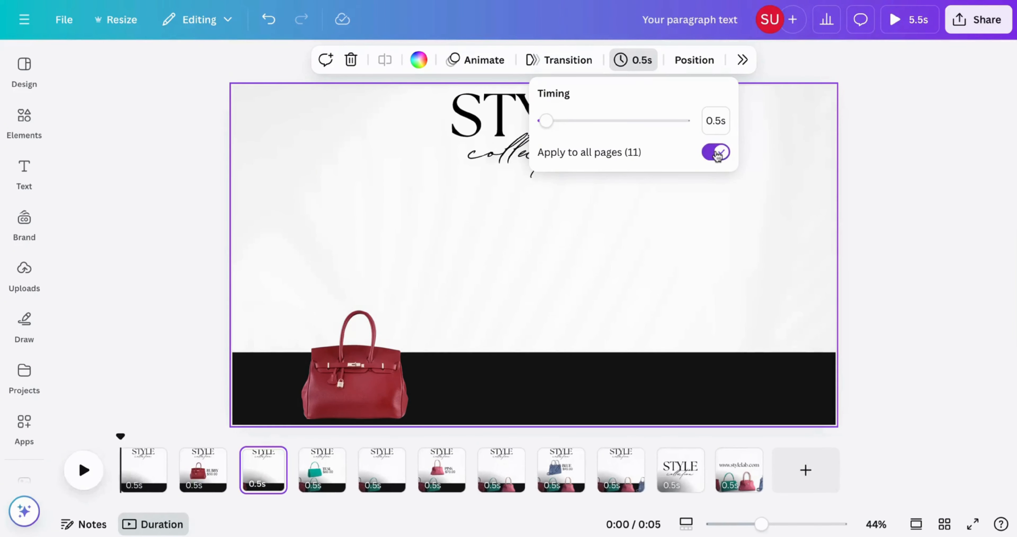
left_click(872, 194)
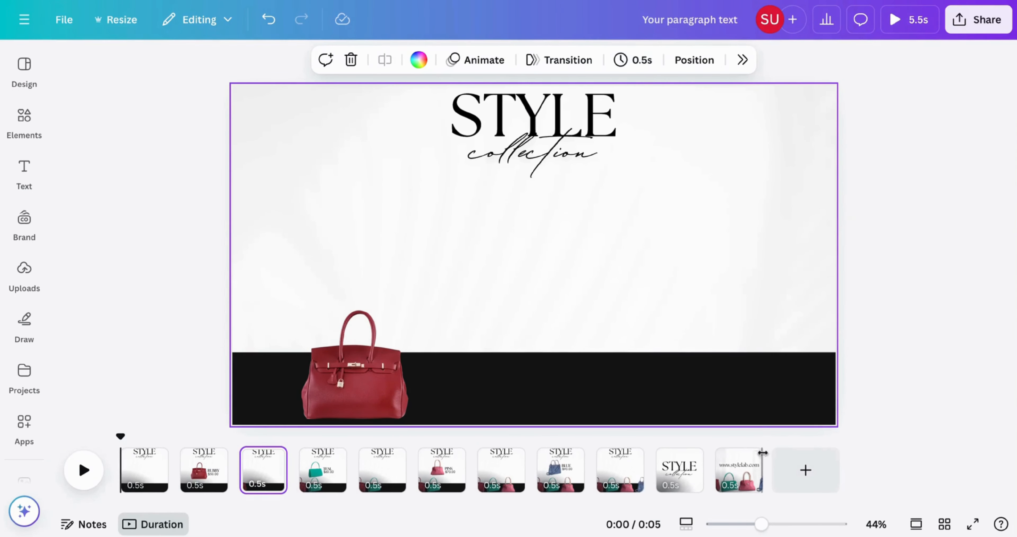
Set the duration of the web address page to 1.0 s
left_click(734, 476)
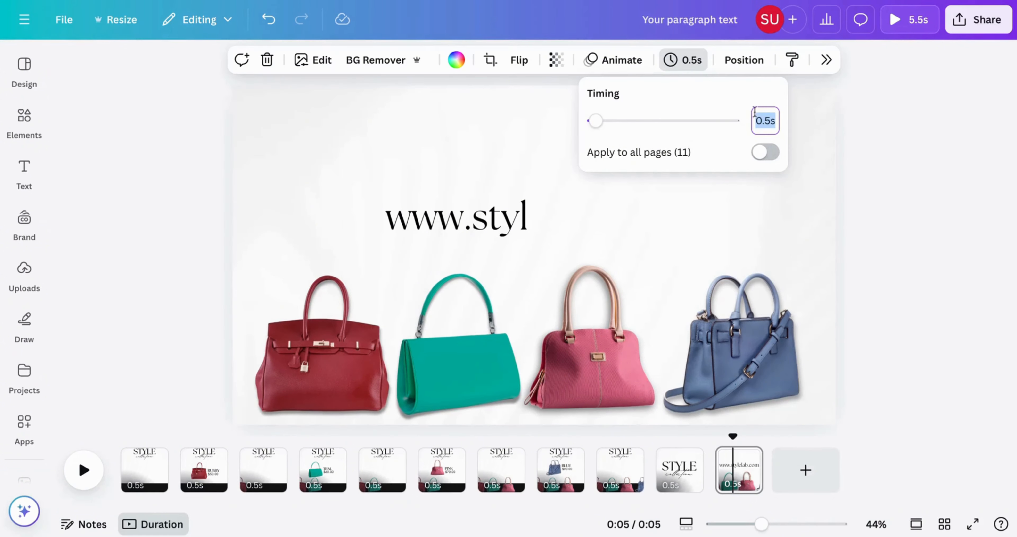
left_click(770, 120)
type("0")
key("Return")
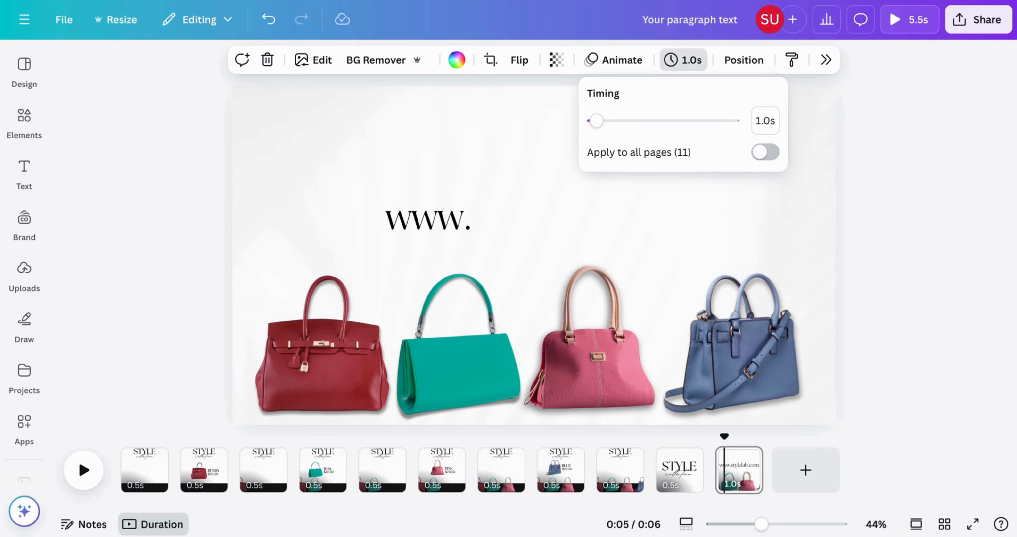
Set the duration of the STYLE collection page with four corner handbags to 0.9 s and preview the video
left_click(683, 466)
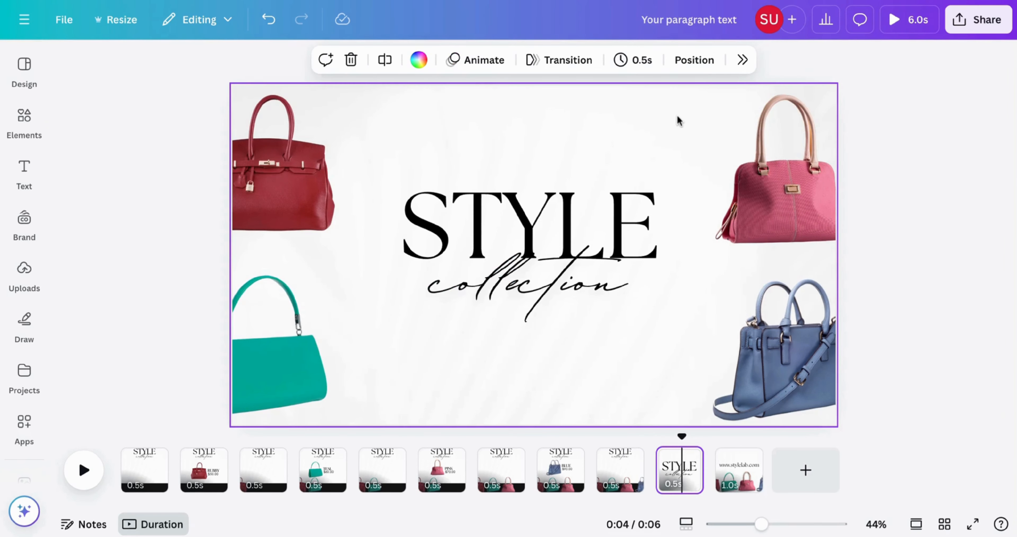
left_click(650, 65)
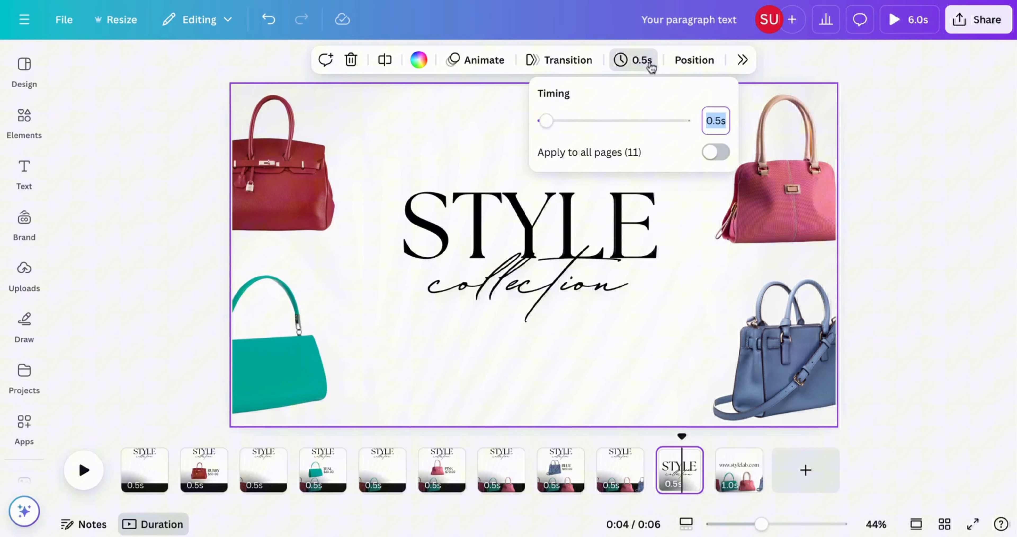
left_click(722, 121)
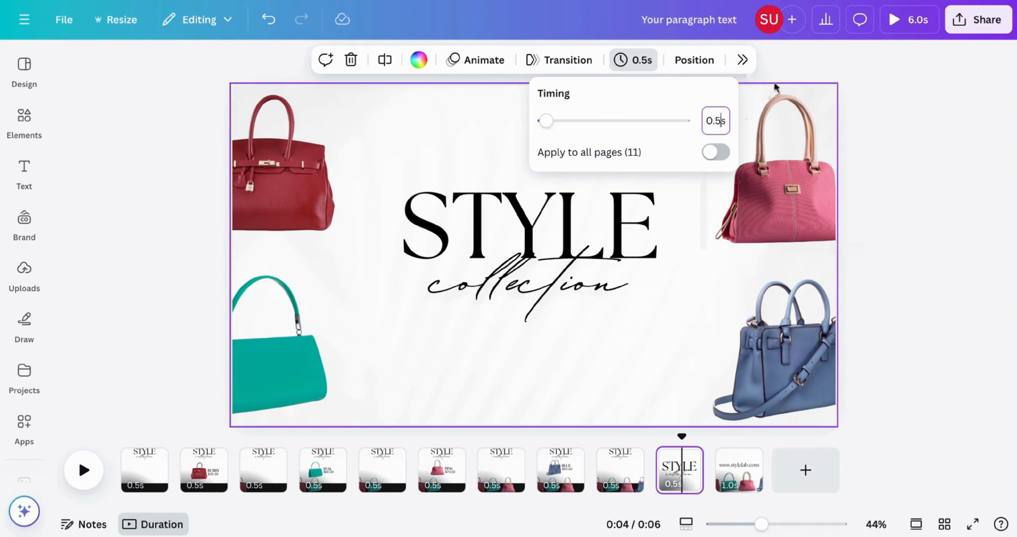
type("9")
key("Return")
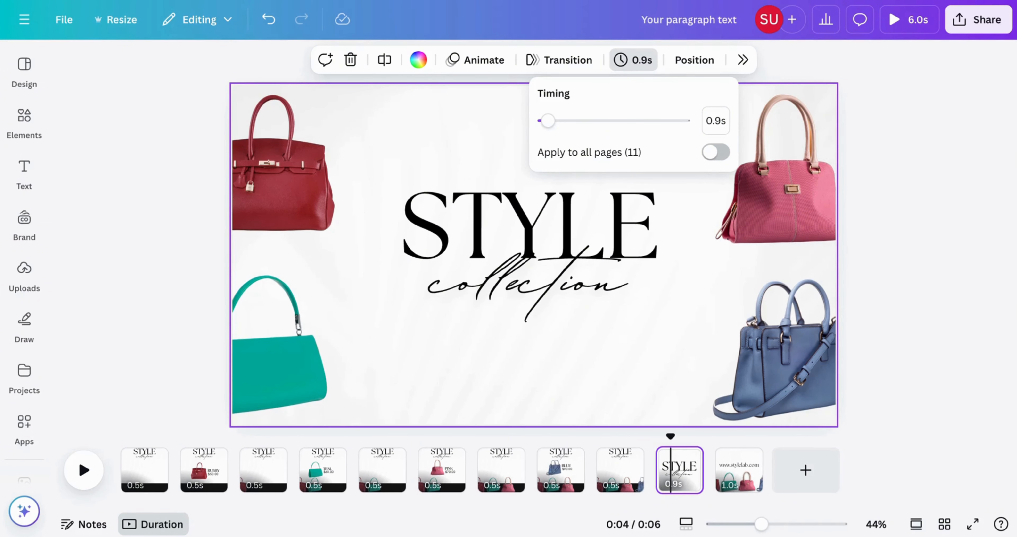
left_click(1005, 153)
left_click(907, 30)
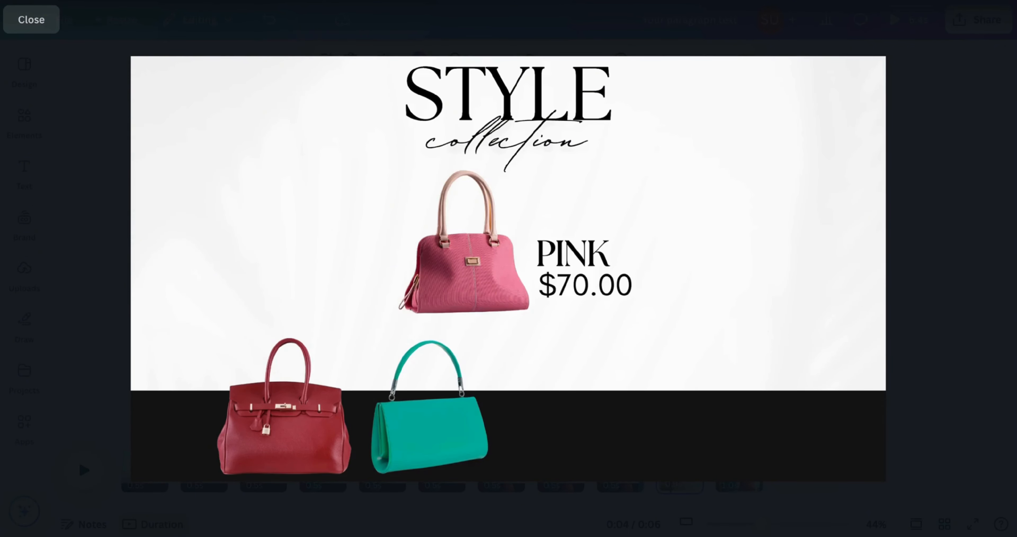
key("Escape")
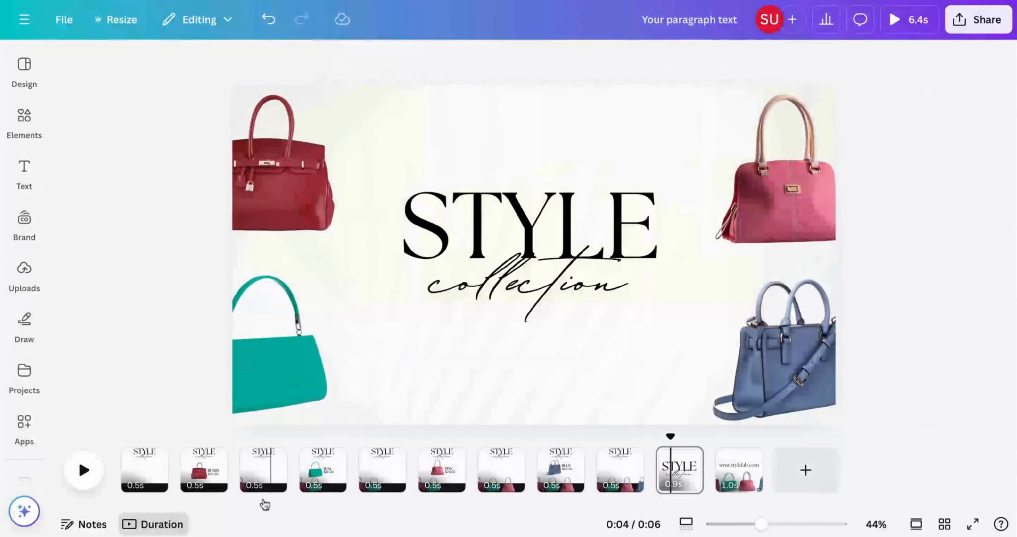
Delete the extra teal handbag from the black band on page 4 and preview the video
left_click(264, 469)
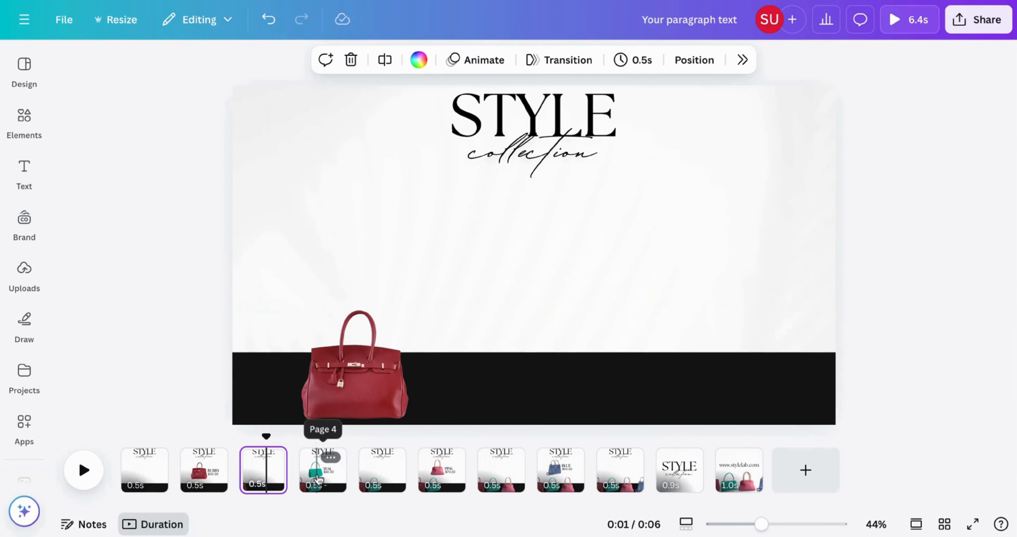
left_click(329, 459)
left_click(468, 371)
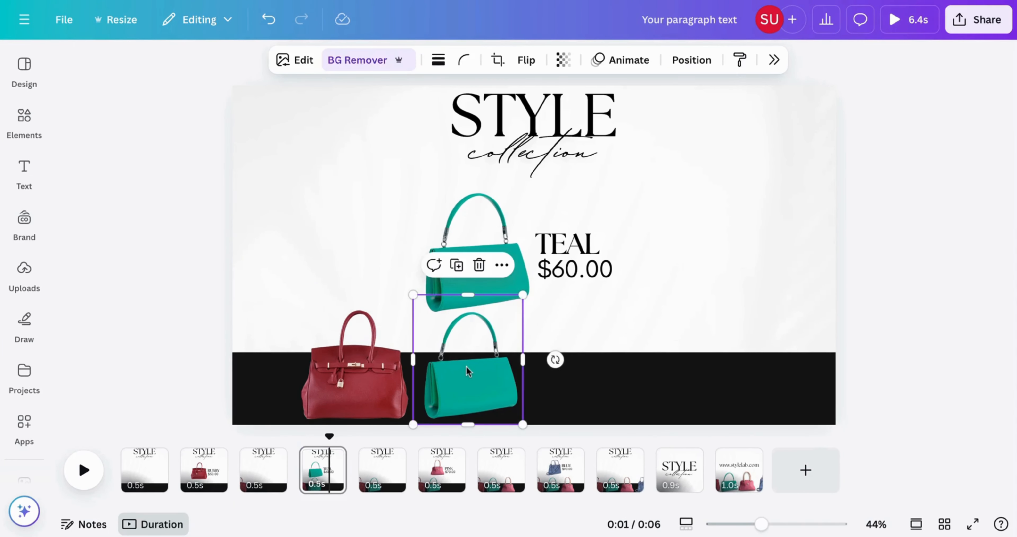
key("Delete")
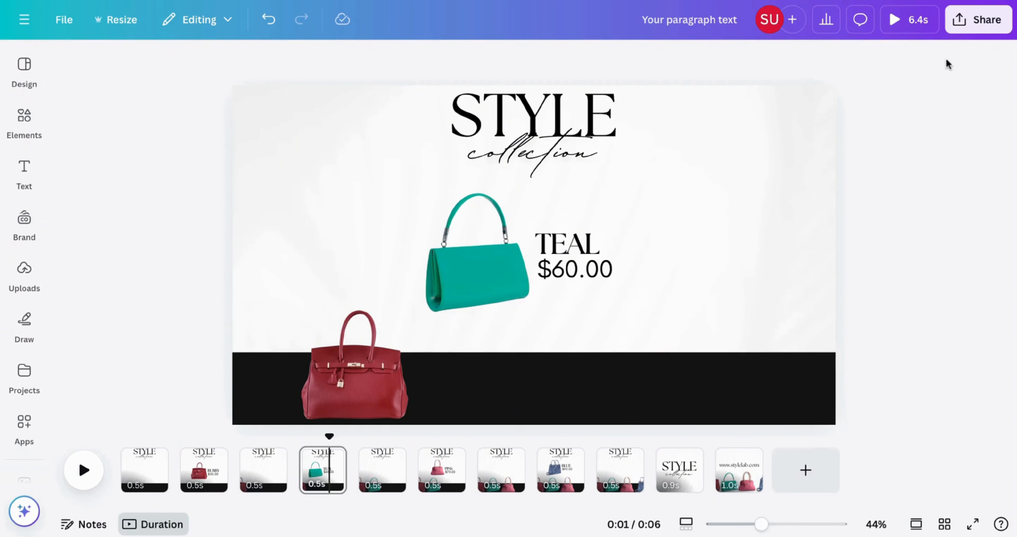
left_click(964, 32)
left_click(915, 18)
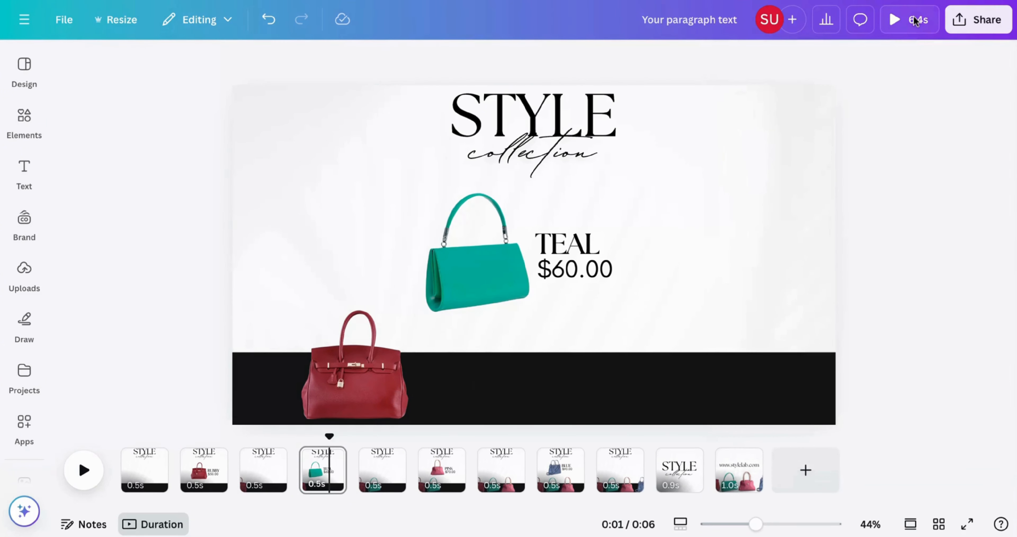
left_click(915, 20)
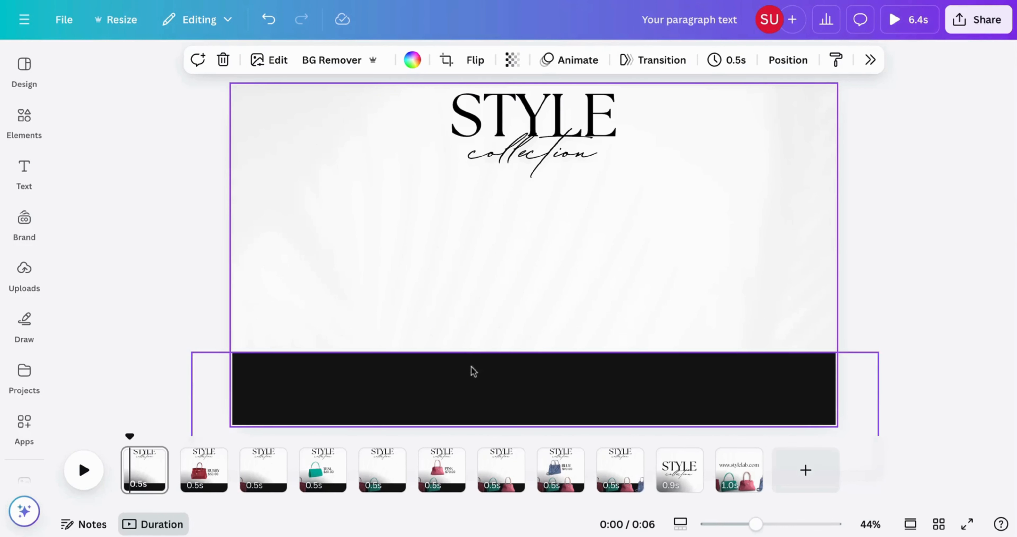
Set the duration of the first page to 0.3 s and preview the video
left_click(144, 471)
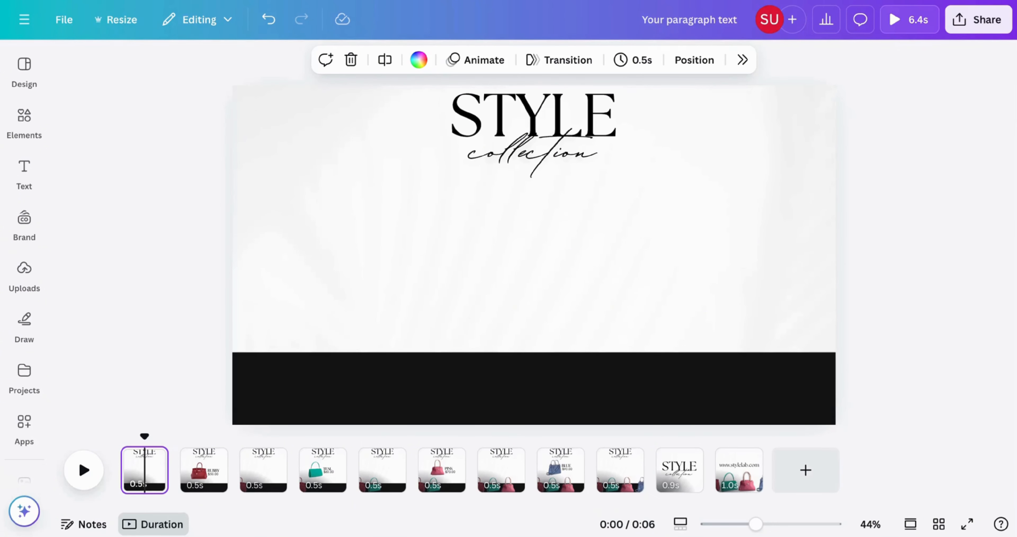
left_click(648, 65)
left_click(724, 115)
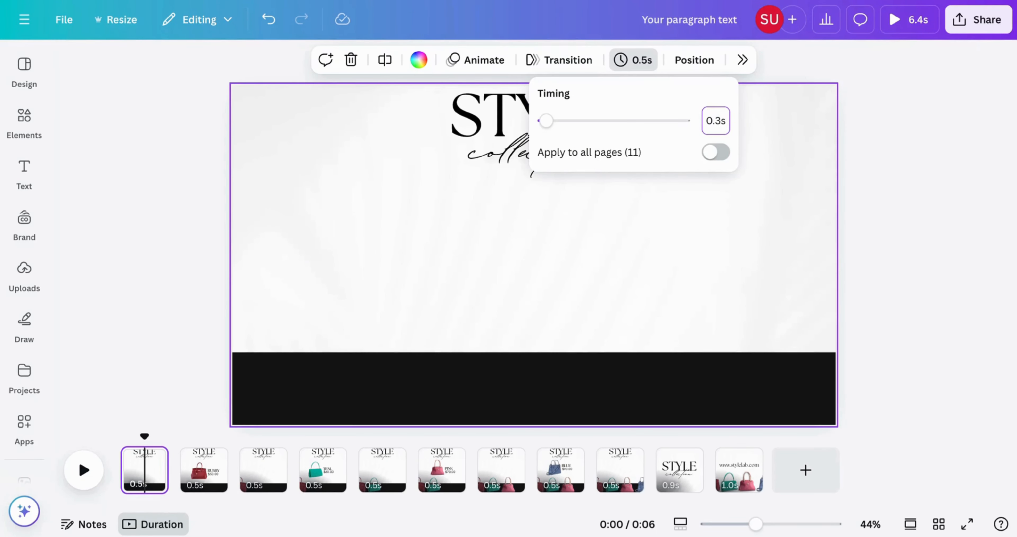
key("Return")
left_click(916, 166)
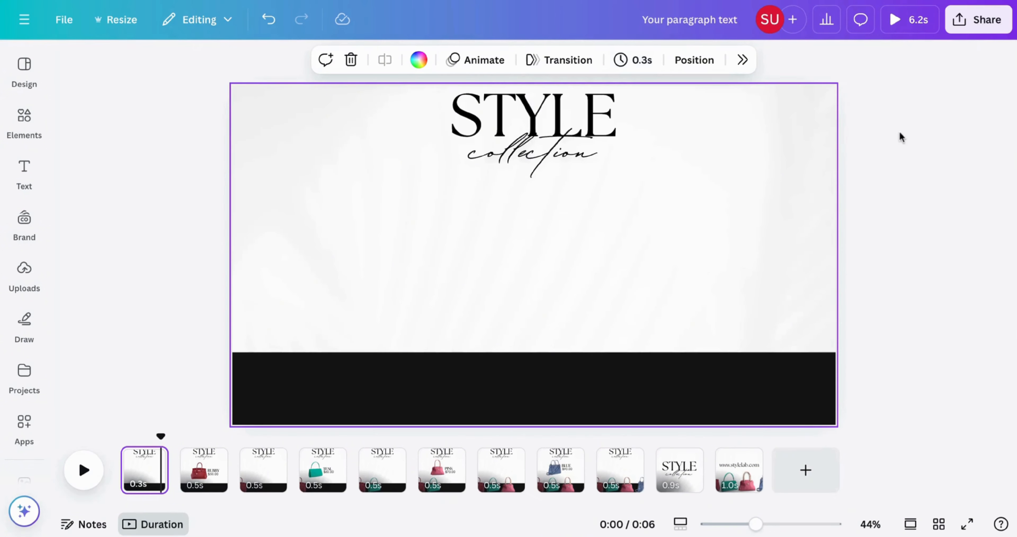
left_click(901, 30)
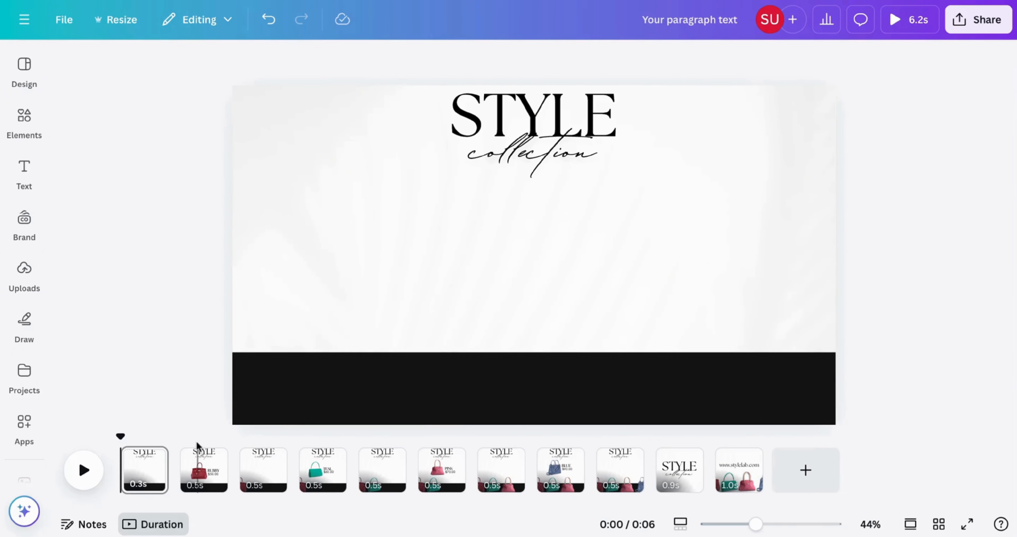
Add a Match & Move transition between the first page and the RUBBY page
left_click(178, 476)
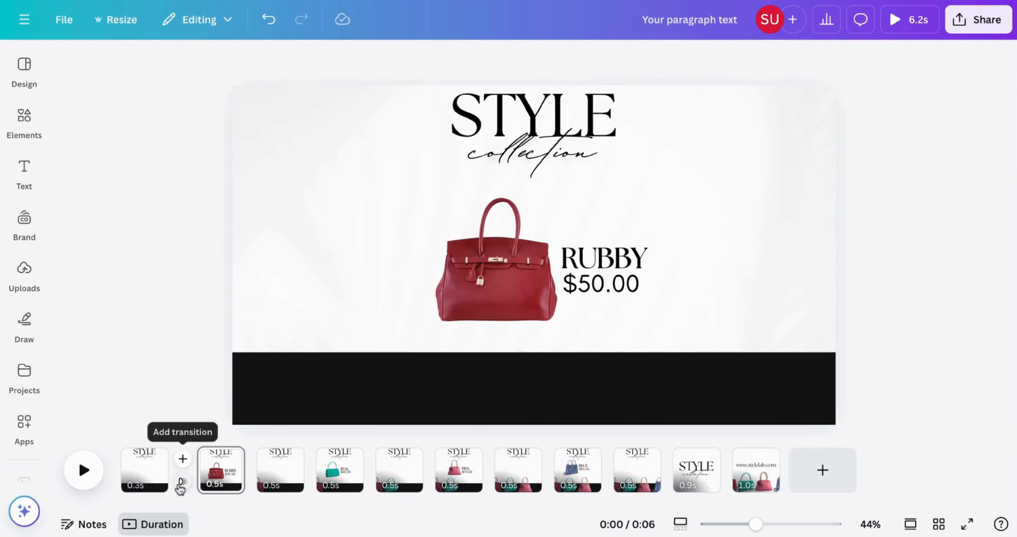
left_click(180, 483)
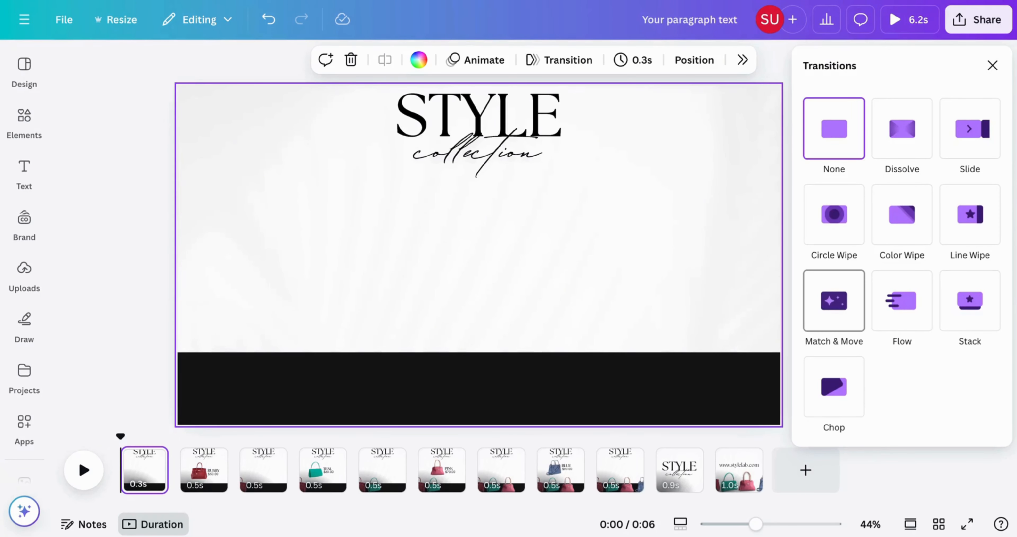
left_click(834, 301)
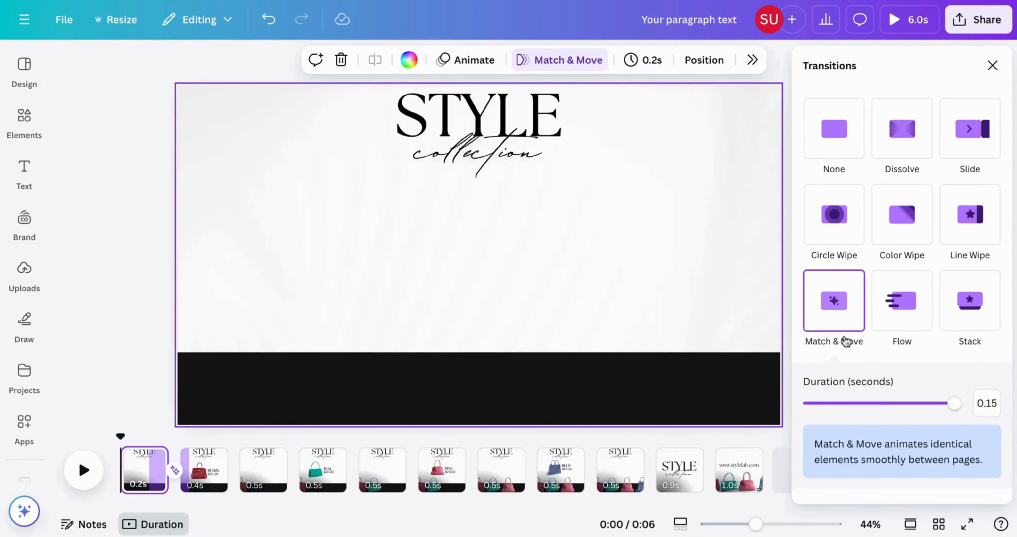
scroll(845, 340, "down", 3)
scroll(848, 341, "down", 1)
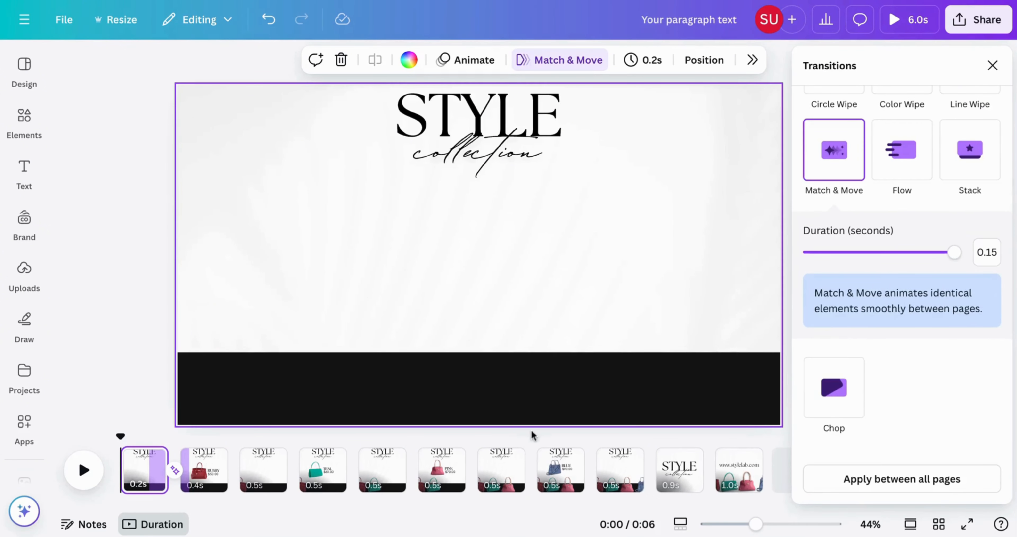
Apply the 0.15-second Match & Move transition between all pages and preview the video
left_click(849, 488)
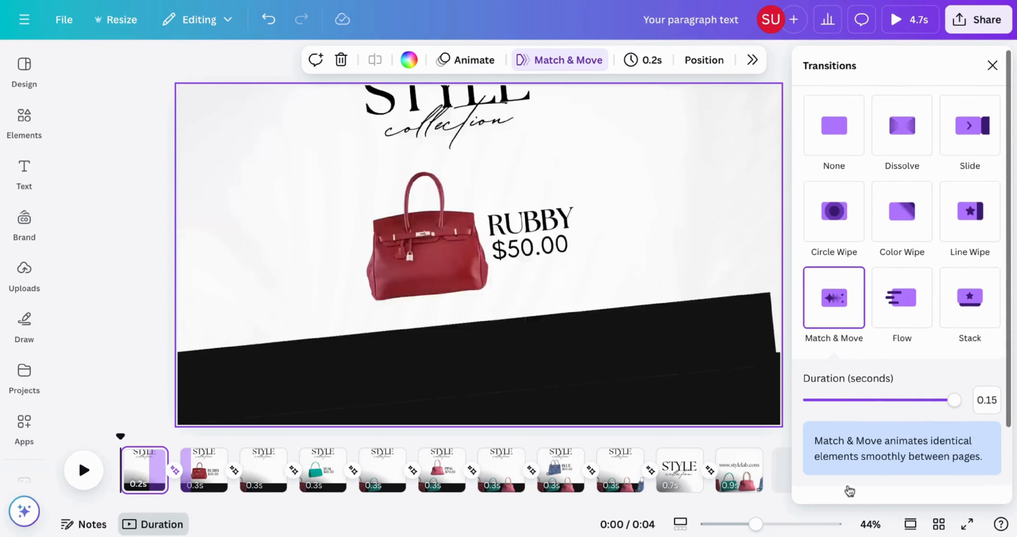
left_click(890, 22)
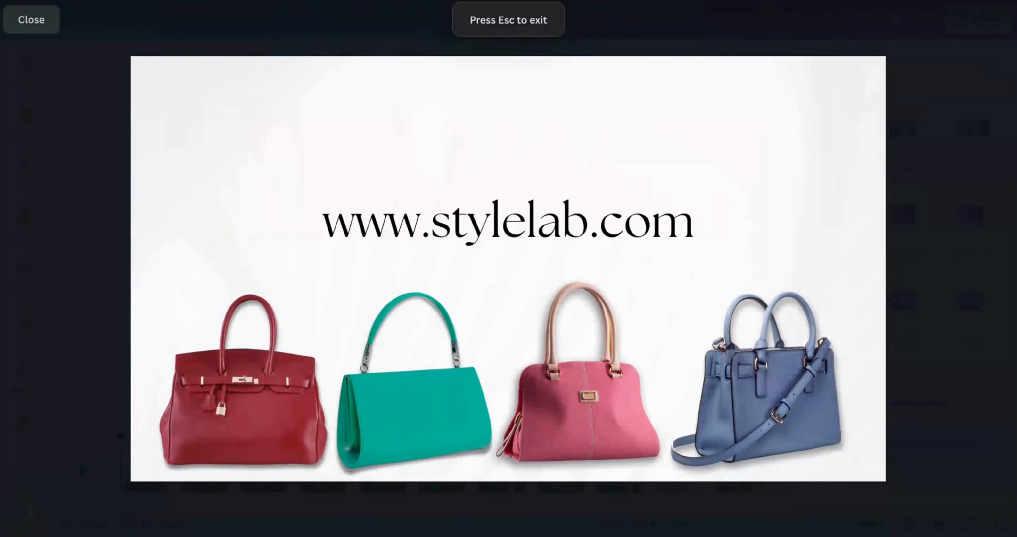
key("Escape")
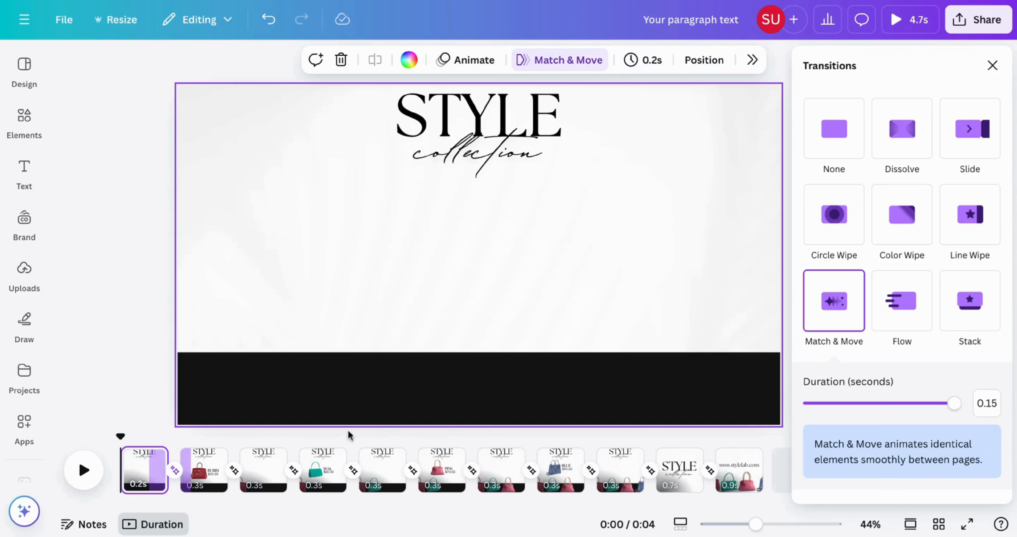
Preview the video from the RUBBY page and open that page's duration value for editing
left_click(198, 470)
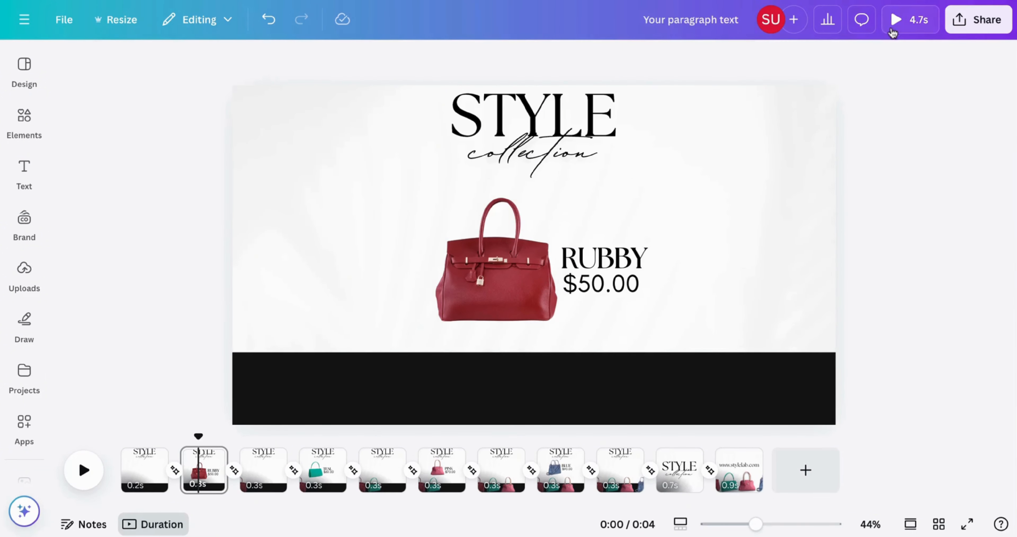
left_click(896, 19)
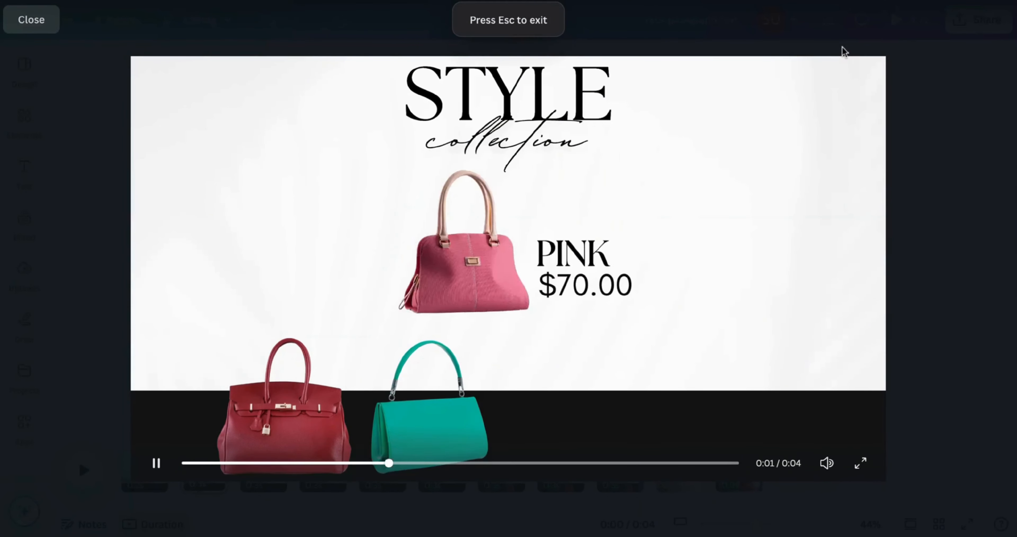
key("Escape")
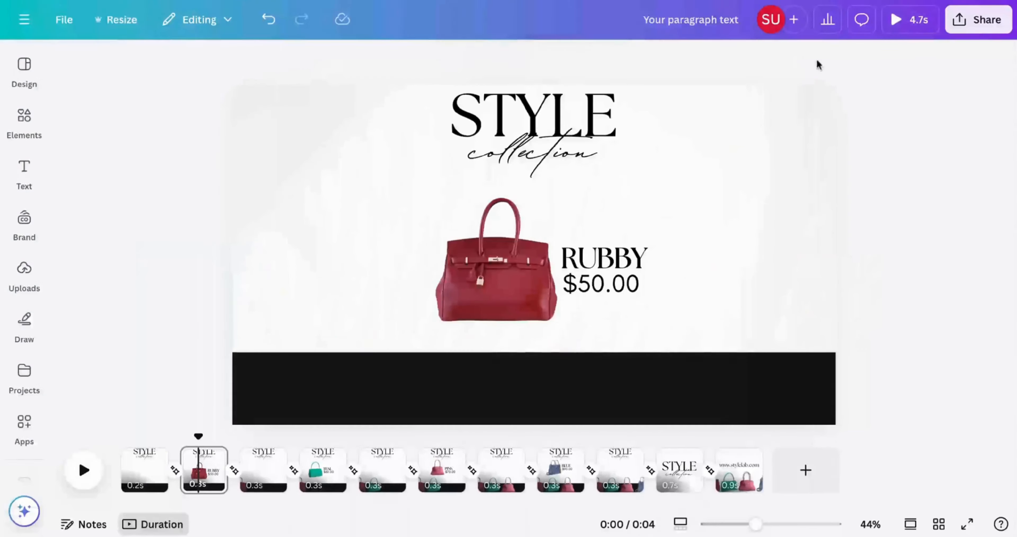
left_click(746, 61)
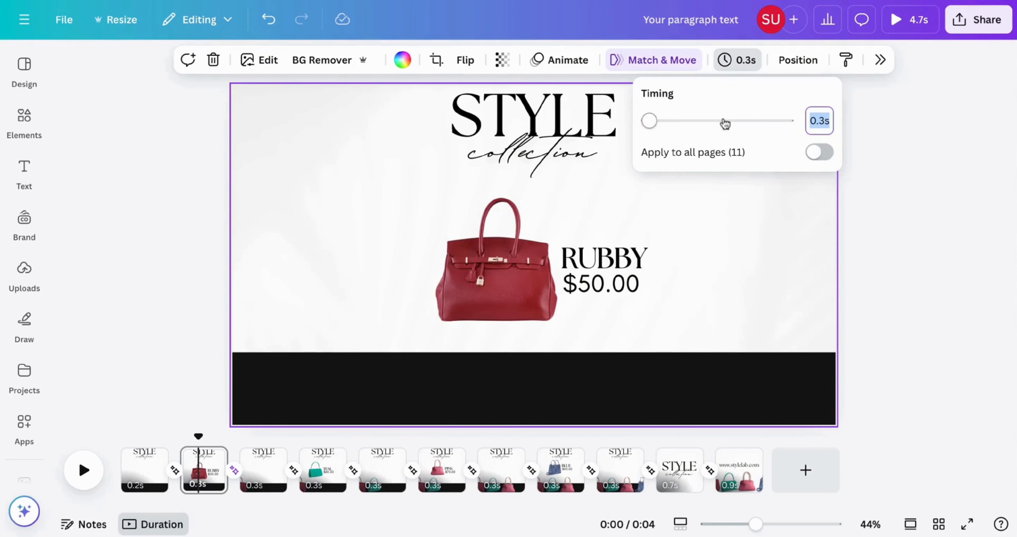
left_click(825, 118)
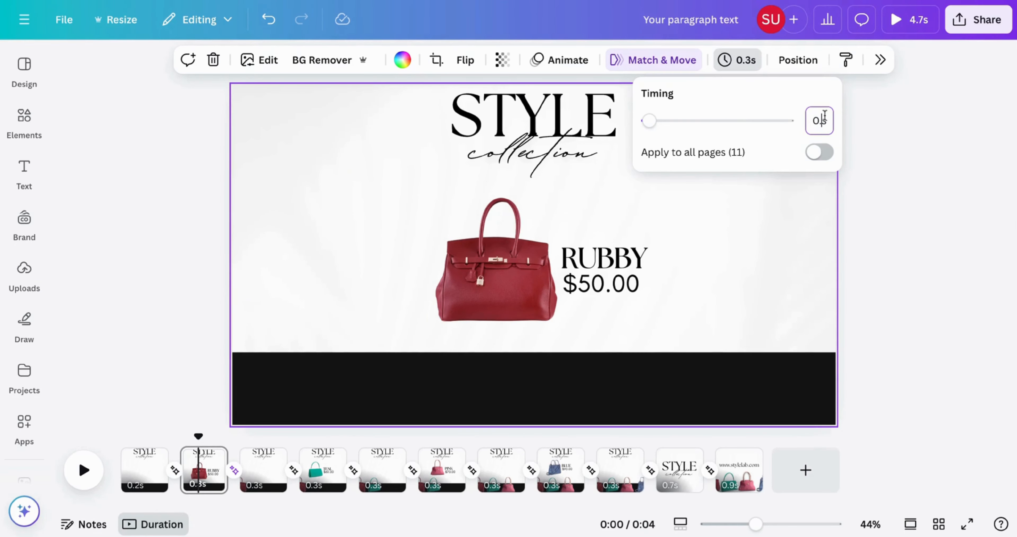